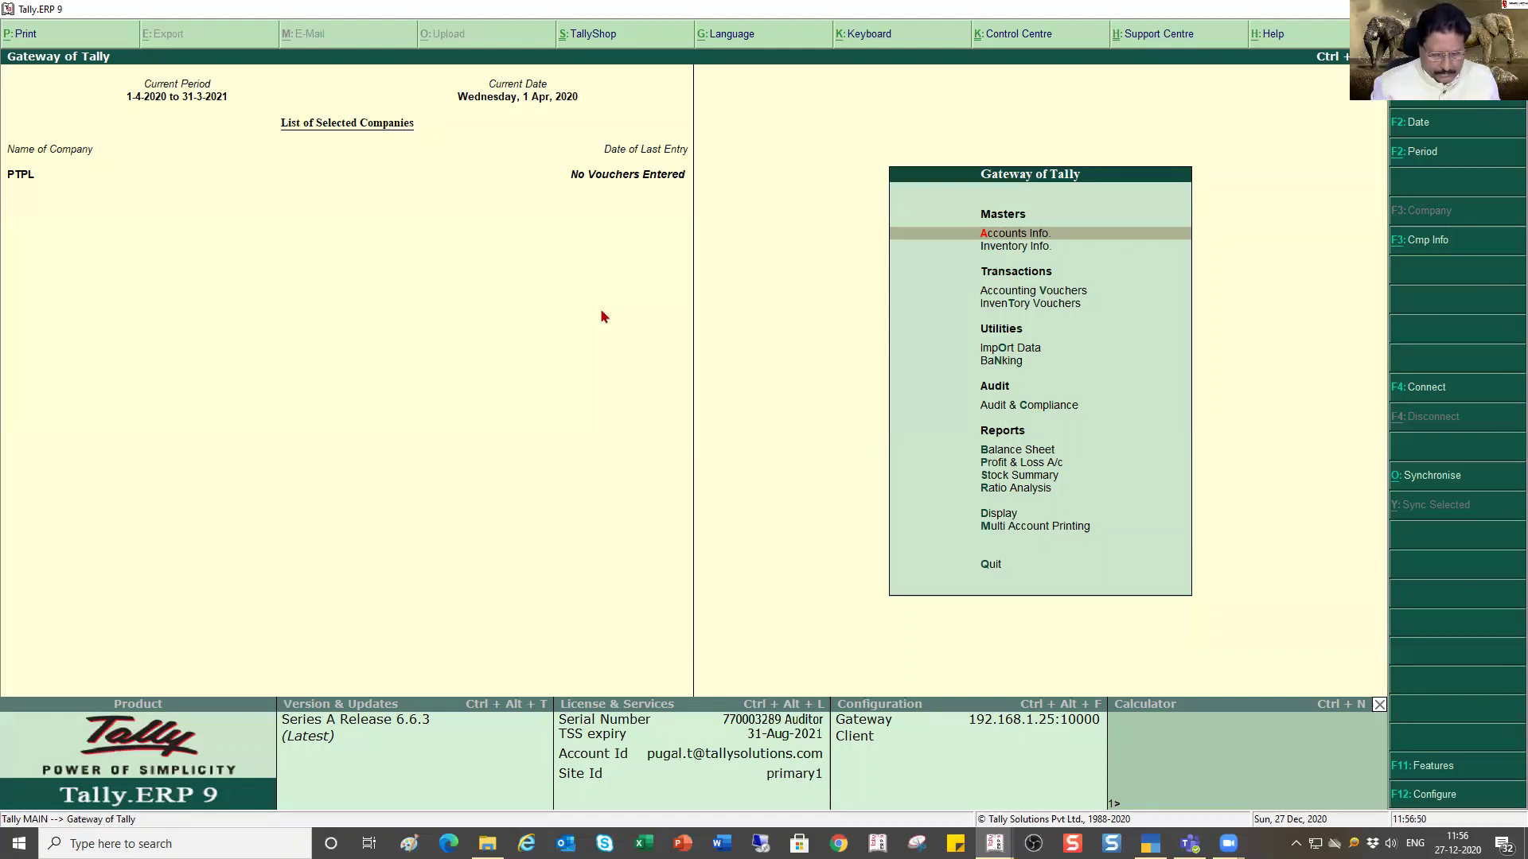
{"action": "key", "text": "super"}
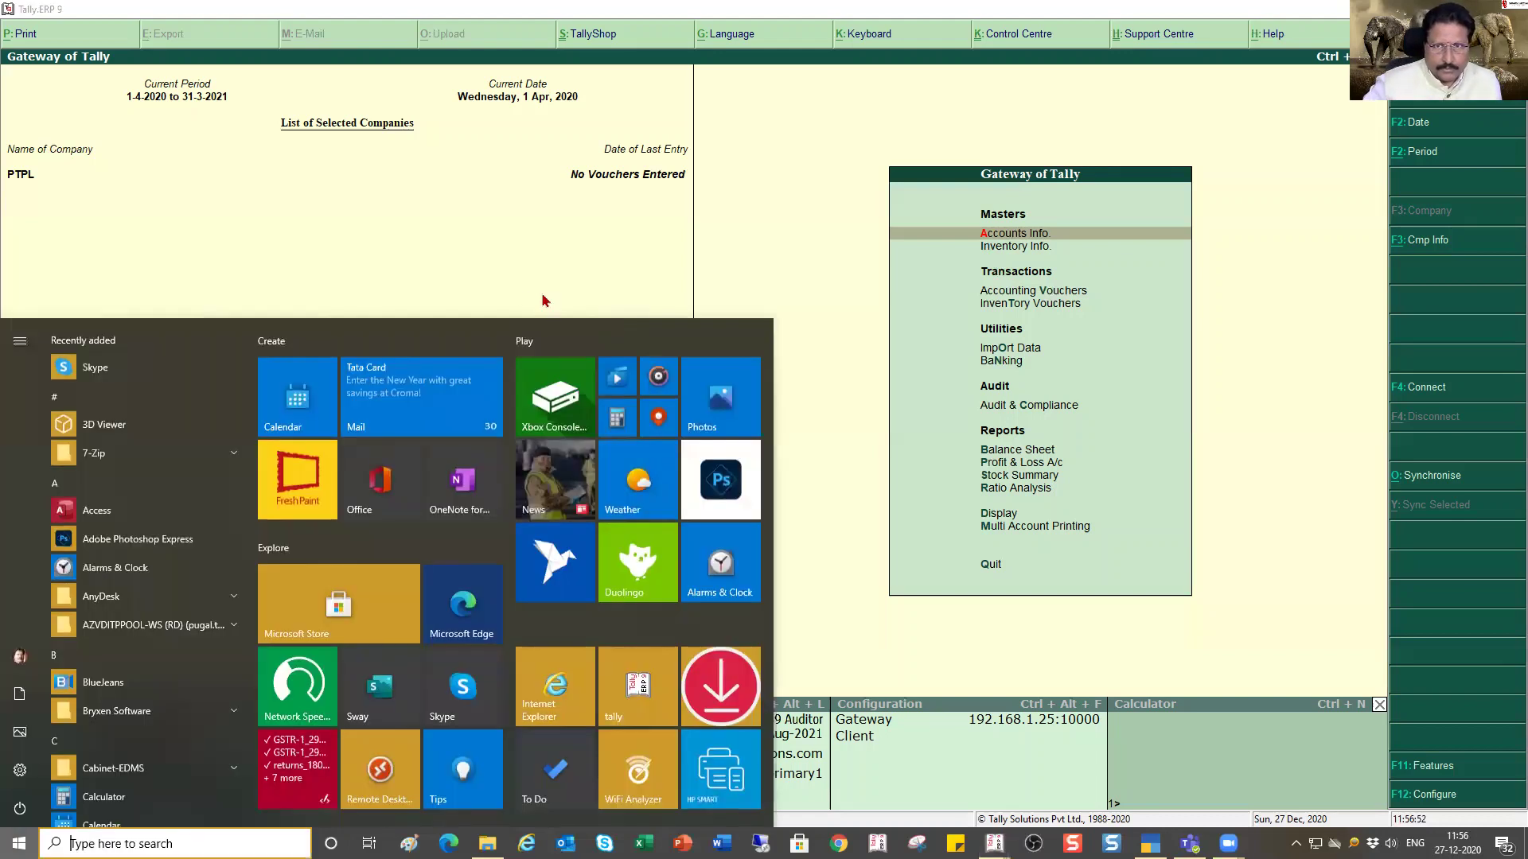
{"action": "left_click", "coordinate": [486, 224]}
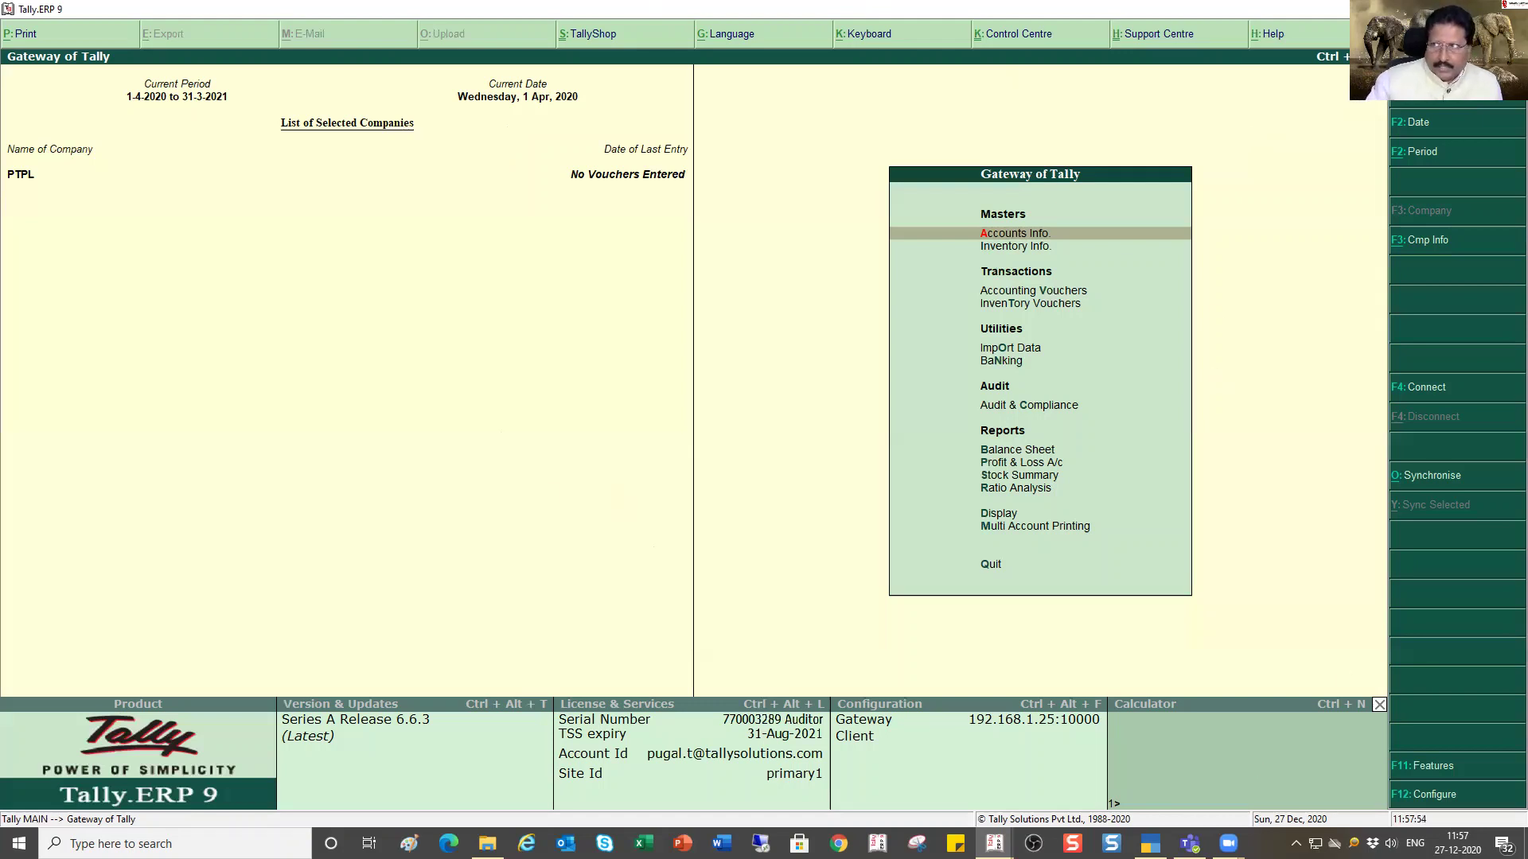
- Restore the maximized Tally.ERP 9 window, move it to the desktop's upper-left corner and widen it
{"action": "left_click", "coordinate": [1473, 9]}
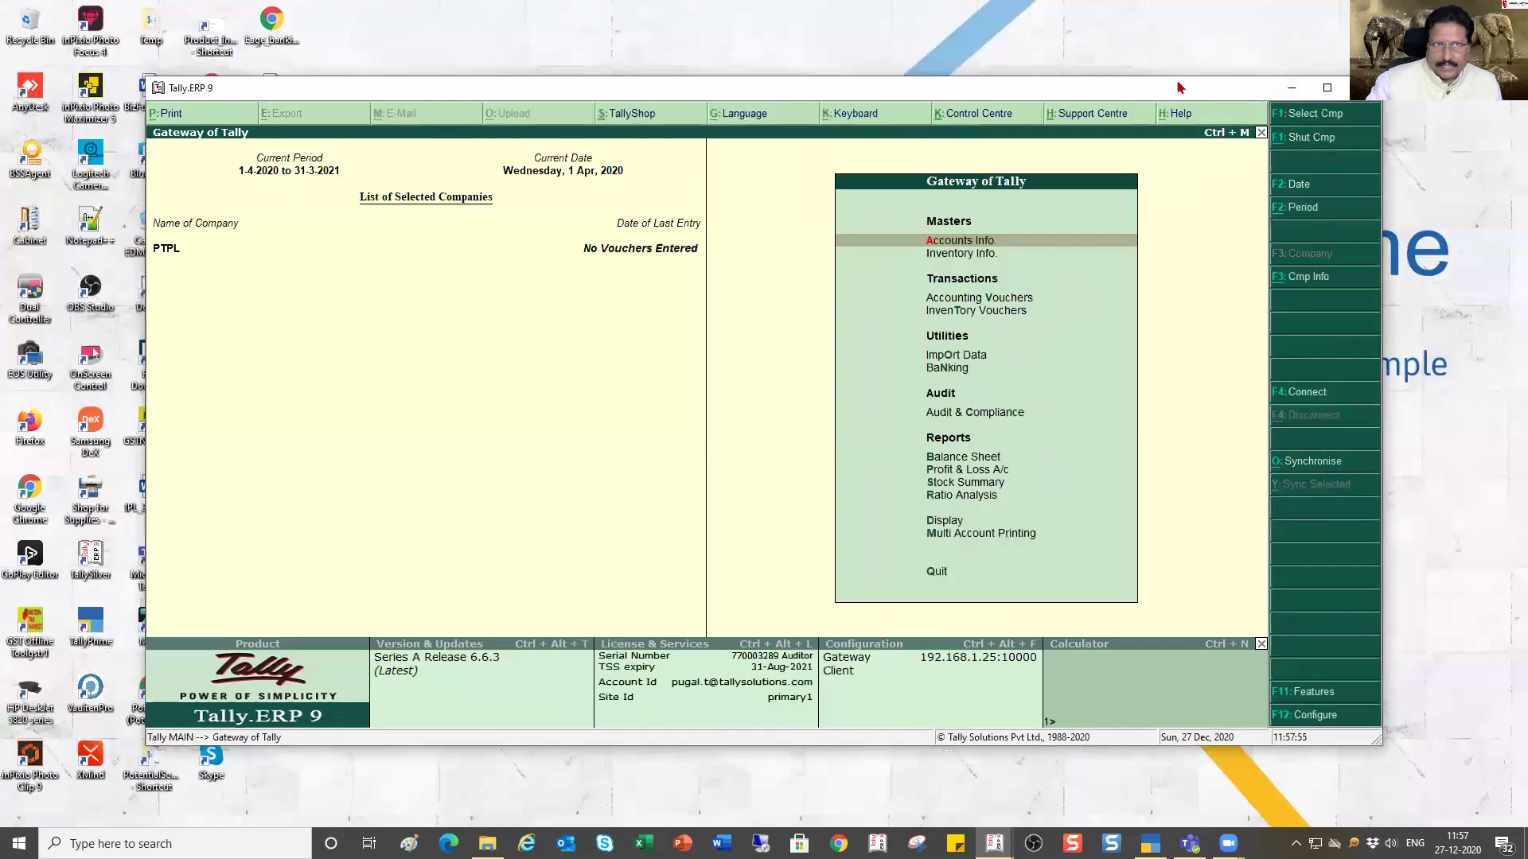
{"action": "left_click_drag", "start_coordinate": [1179, 88], "coordinate": [1060, 23]}
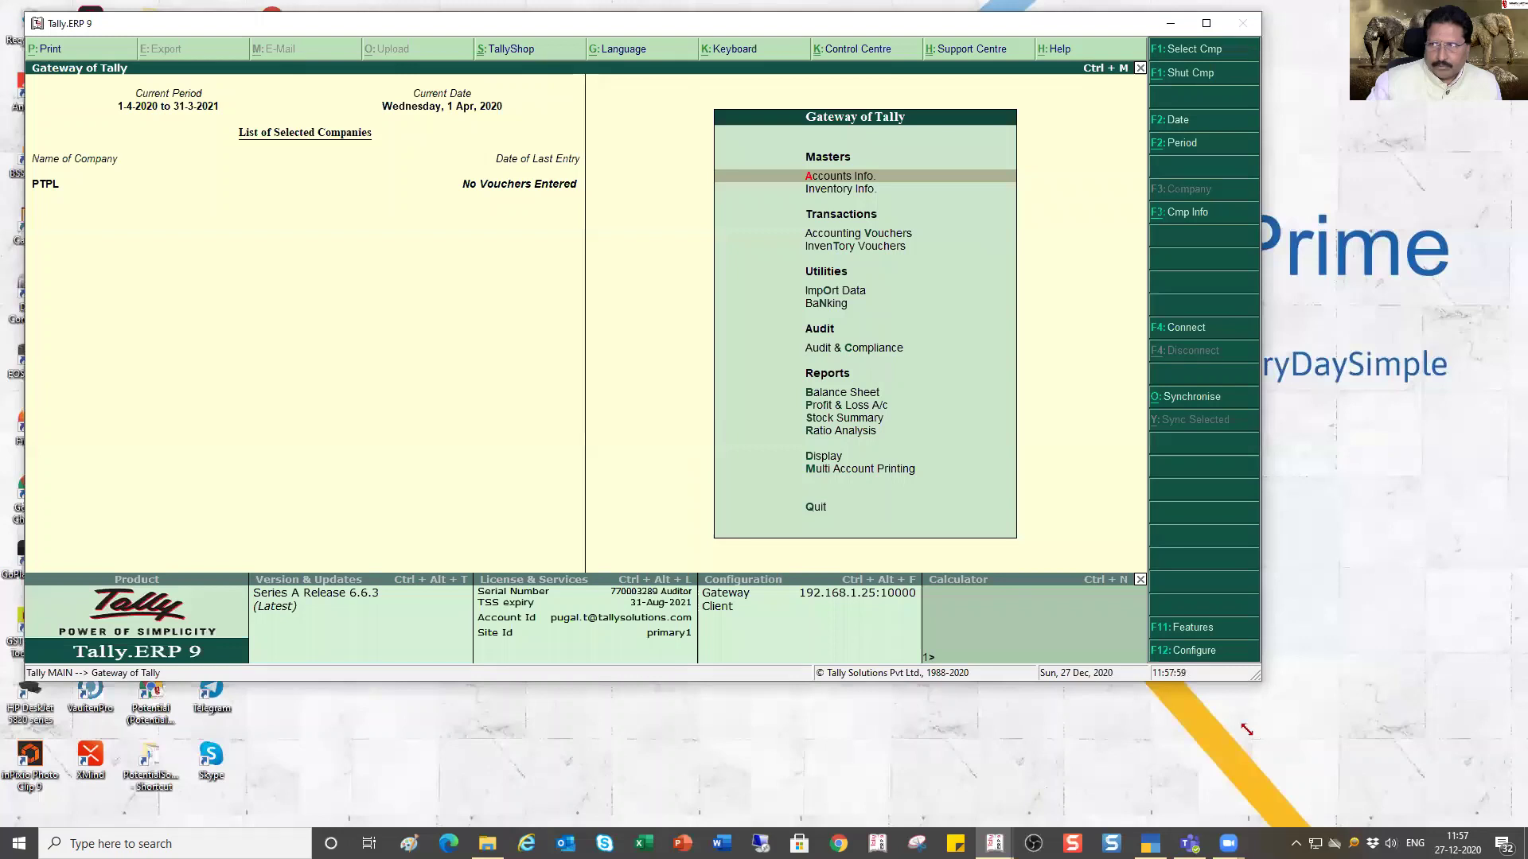
{"action": "left_click_drag", "start_coordinate": [1246, 729], "coordinate": [1357, 730]}
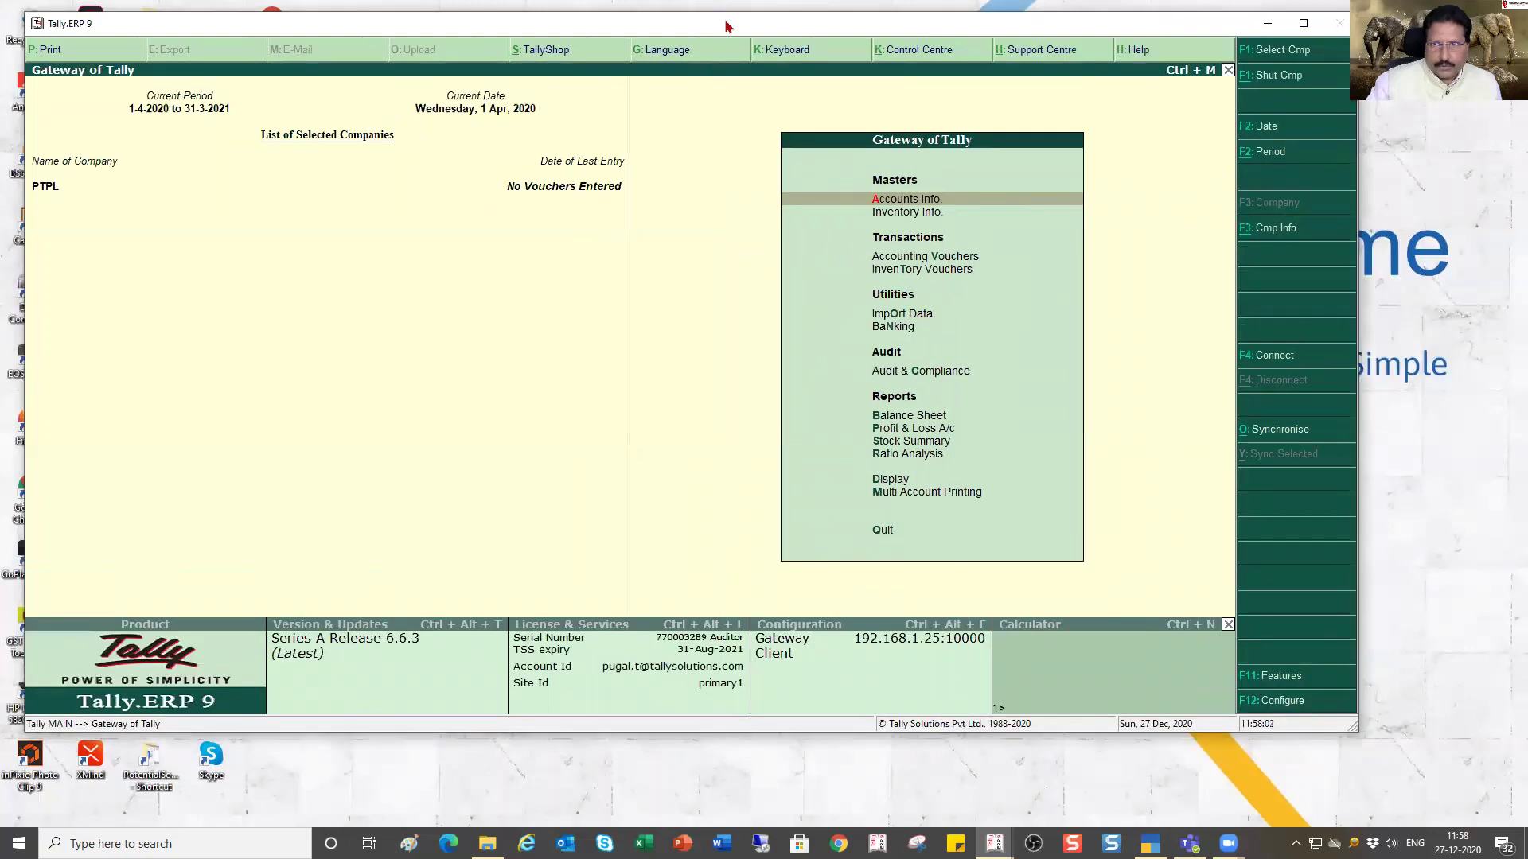
{"action": "left_click_drag", "start_coordinate": [717, 24], "coordinate": [696, 16]}
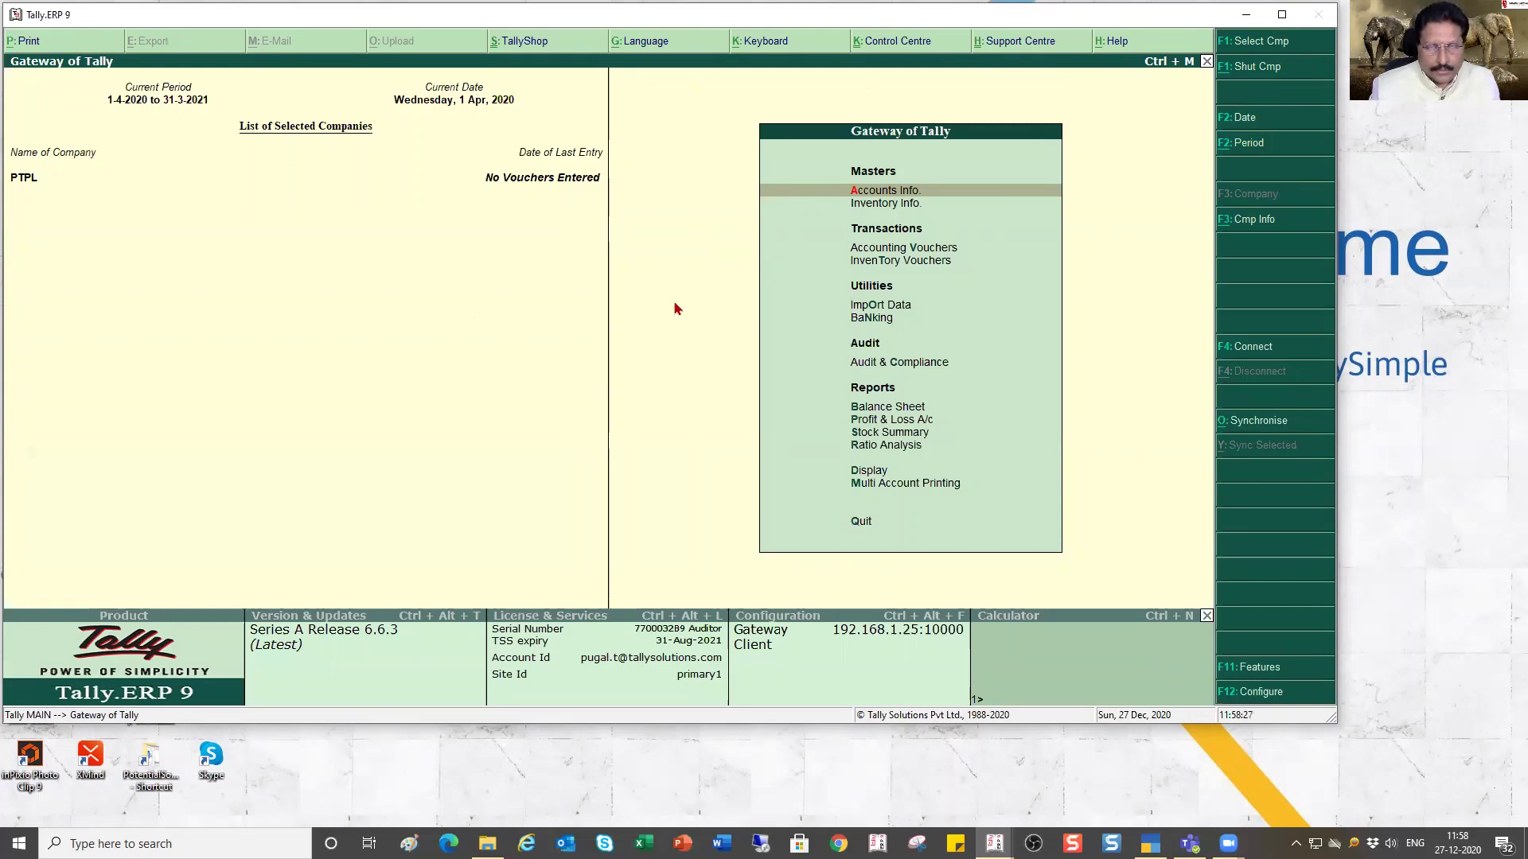
- Shut the PTPL company and load the company PSLP from the list of companies
{"action": "key", "text": "alt+F1"}
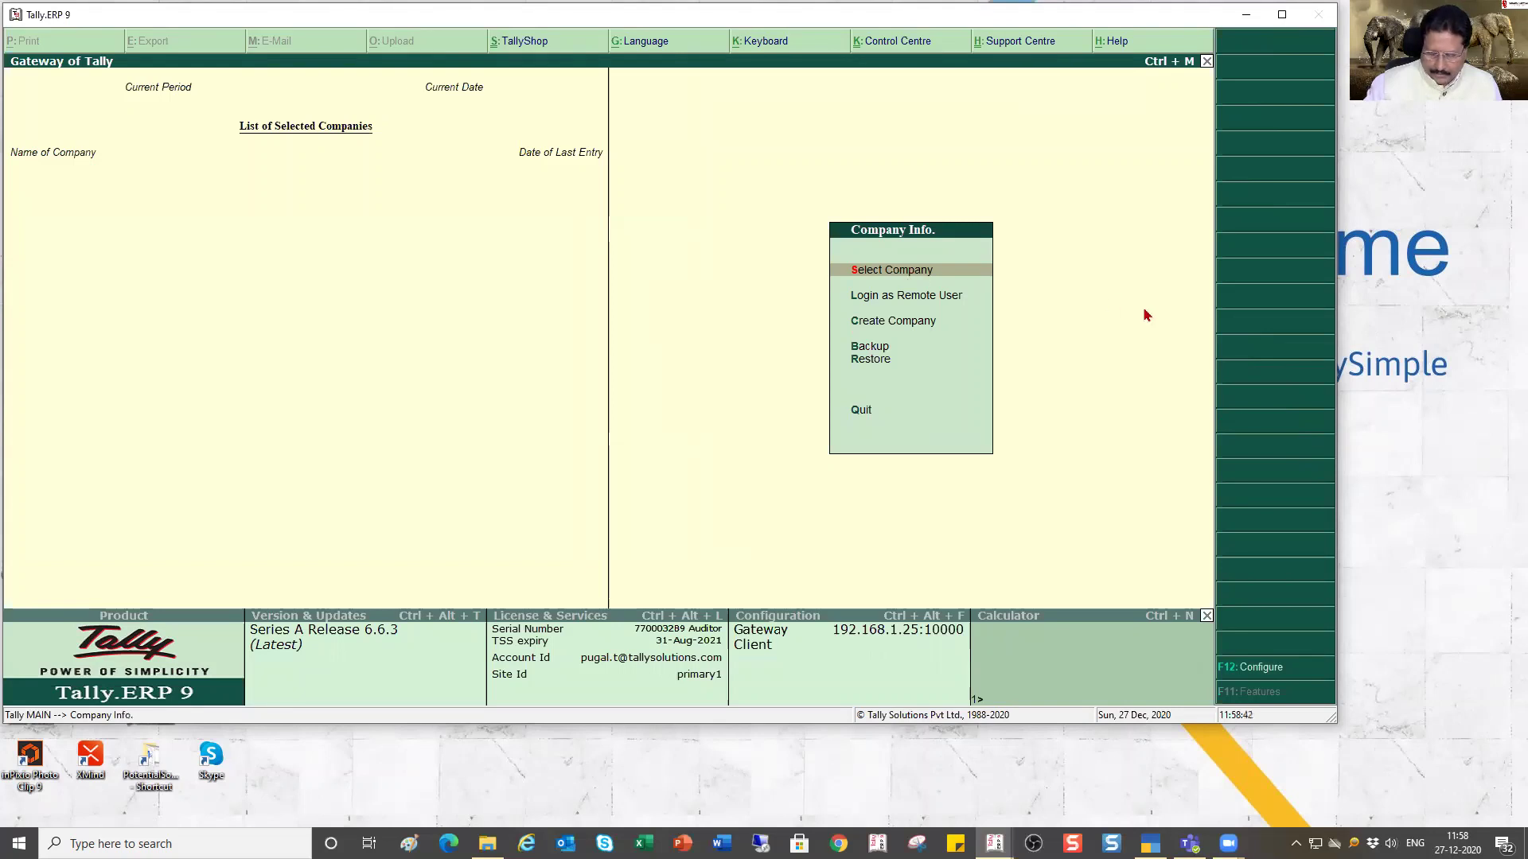
{"action": "key", "text": "Return"}
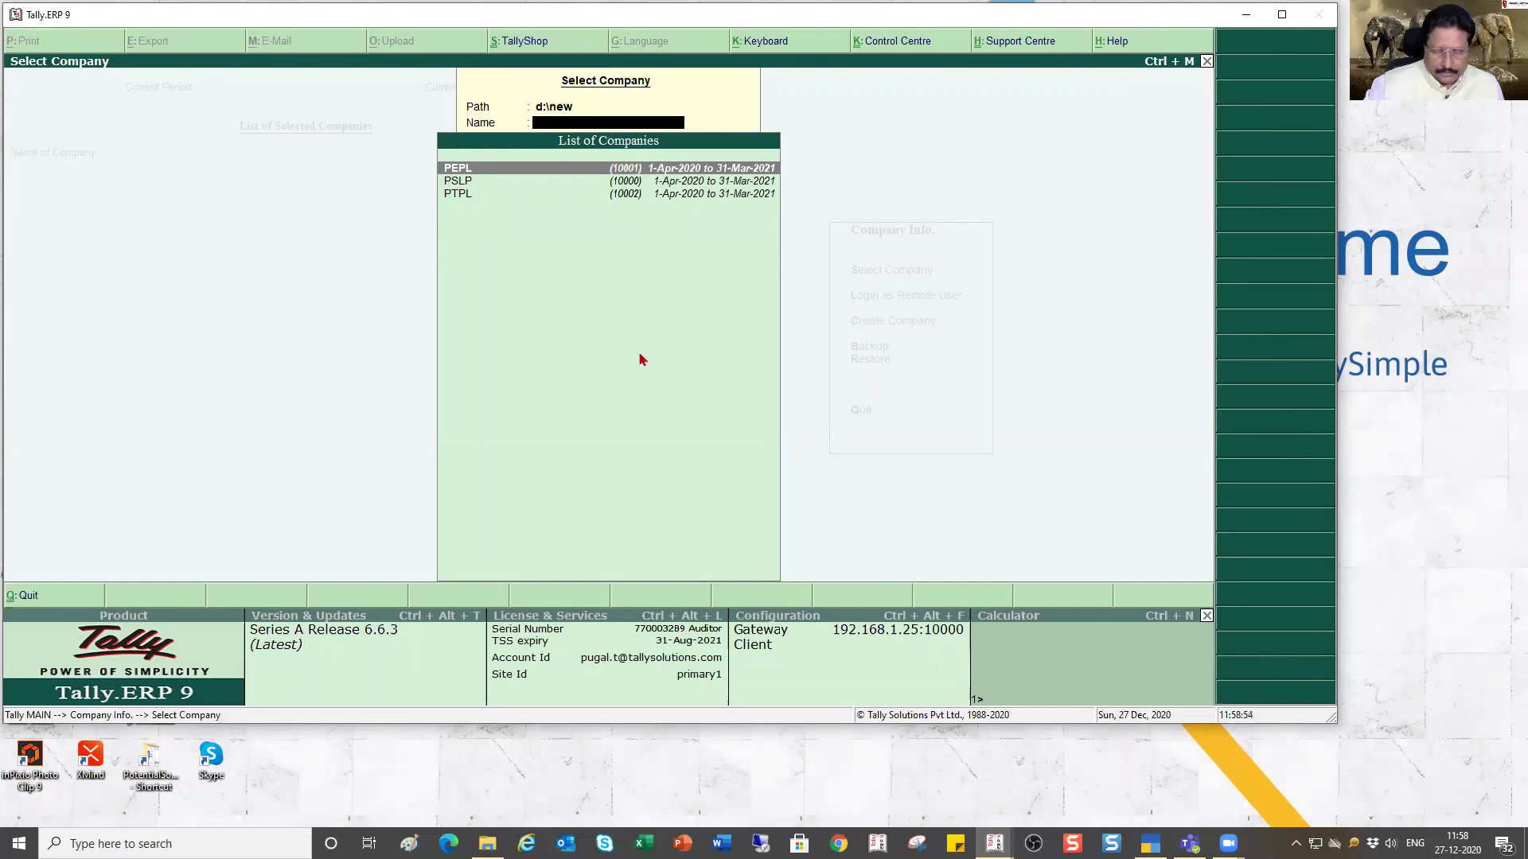
{"action": "key", "text": "Down"}
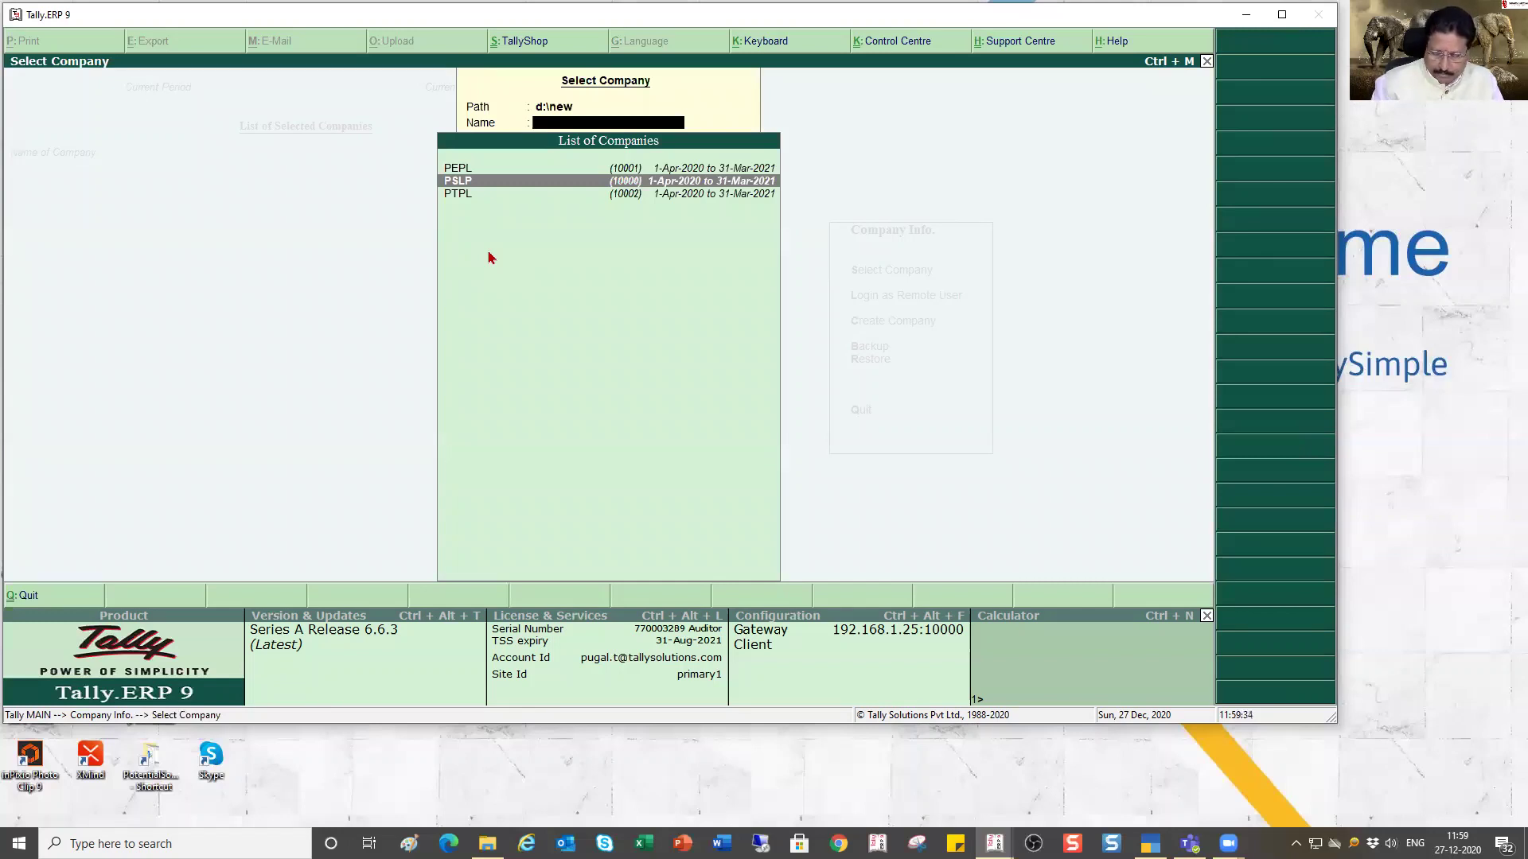
{"action": "key", "text": "Return"}
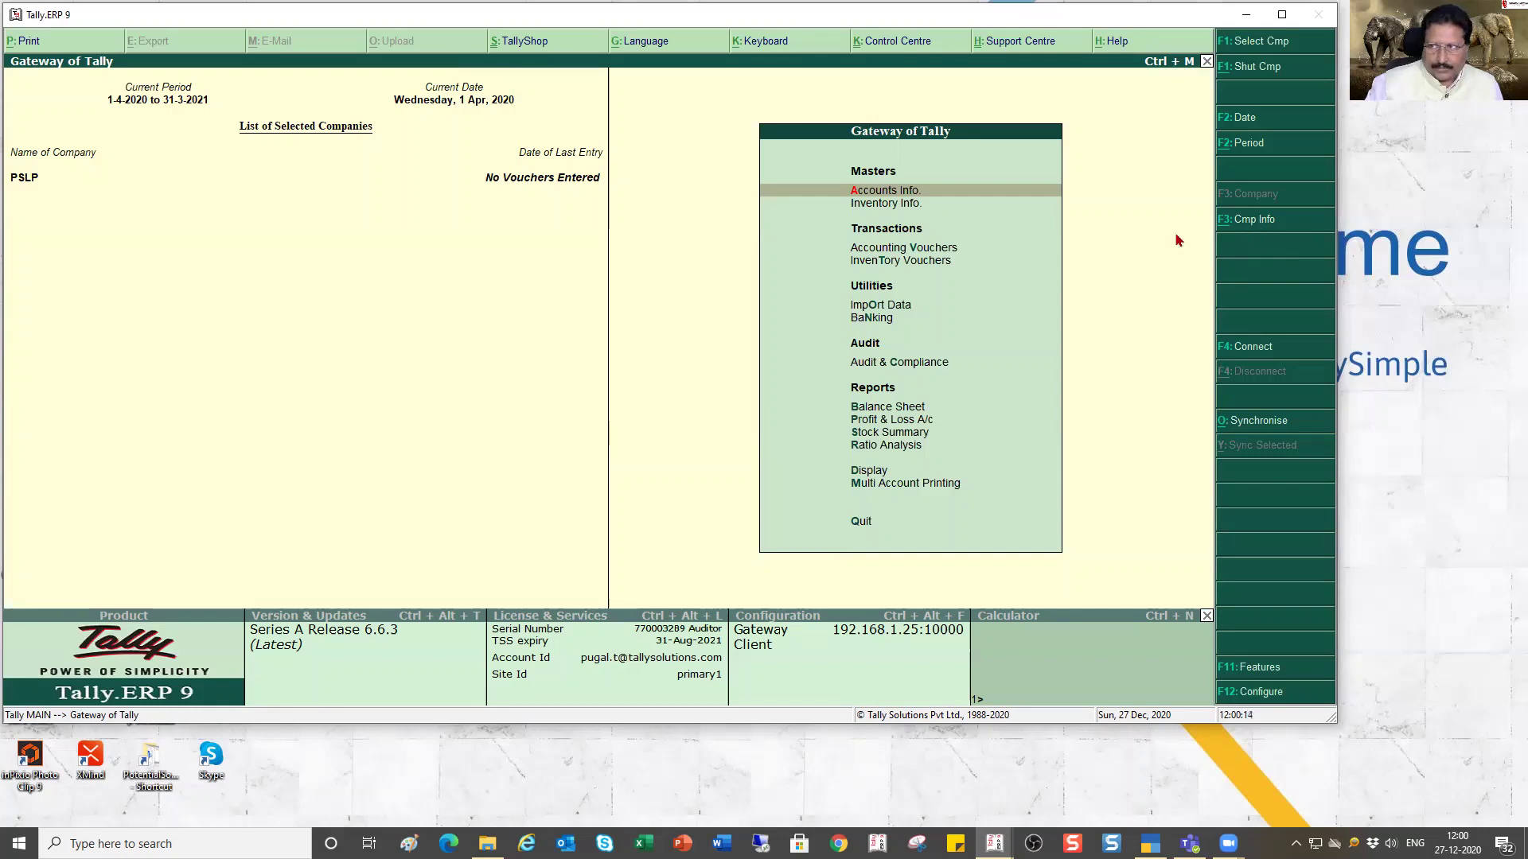
- Open the company PSLP for alteration from the company information options
{"action": "left_click", "coordinate": [1255, 223]}
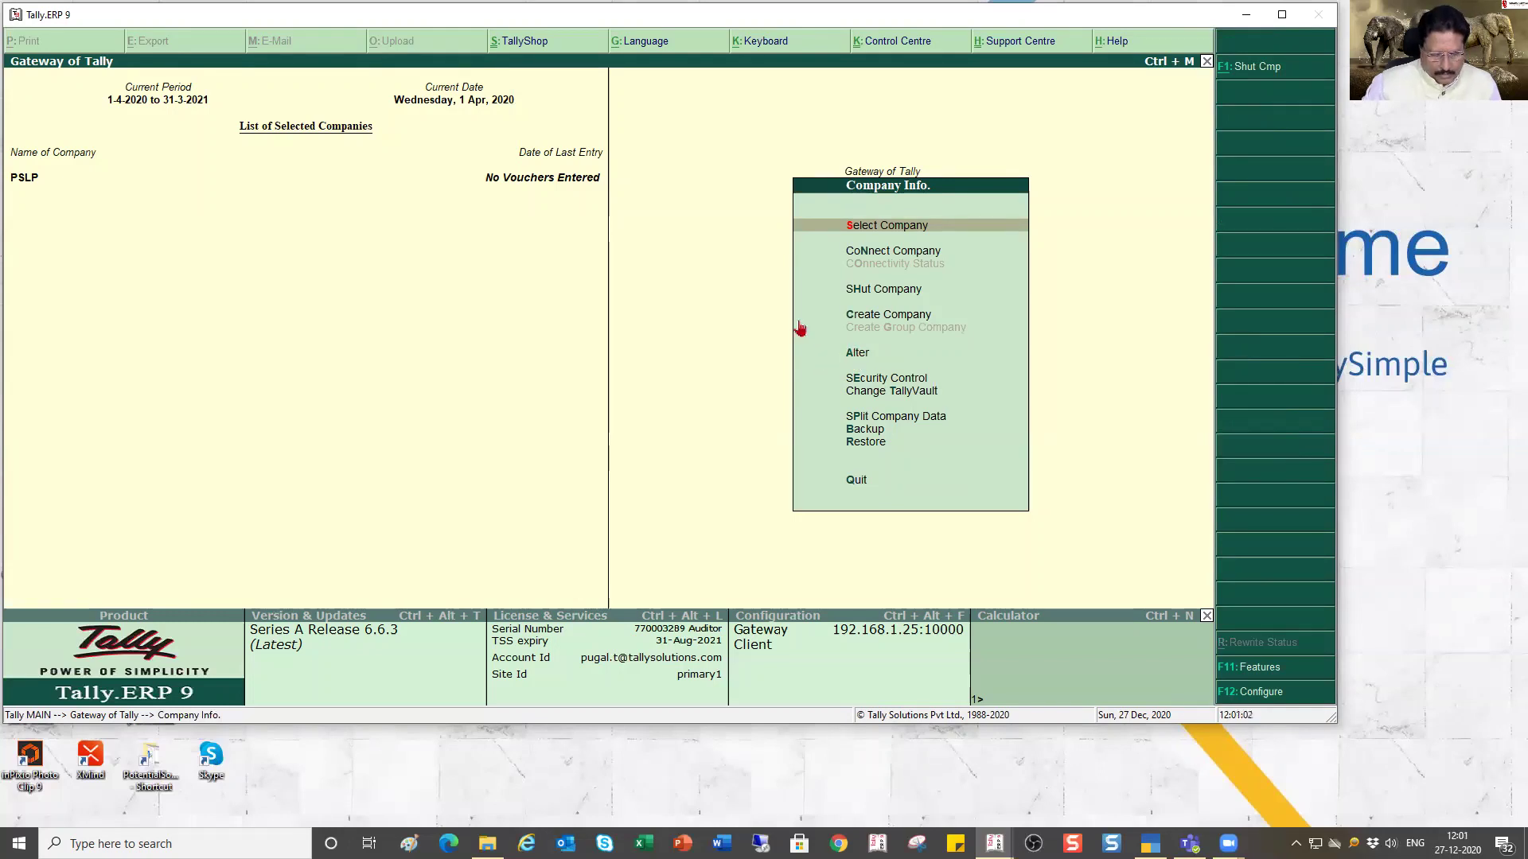
{"action": "key", "text": "Return"}
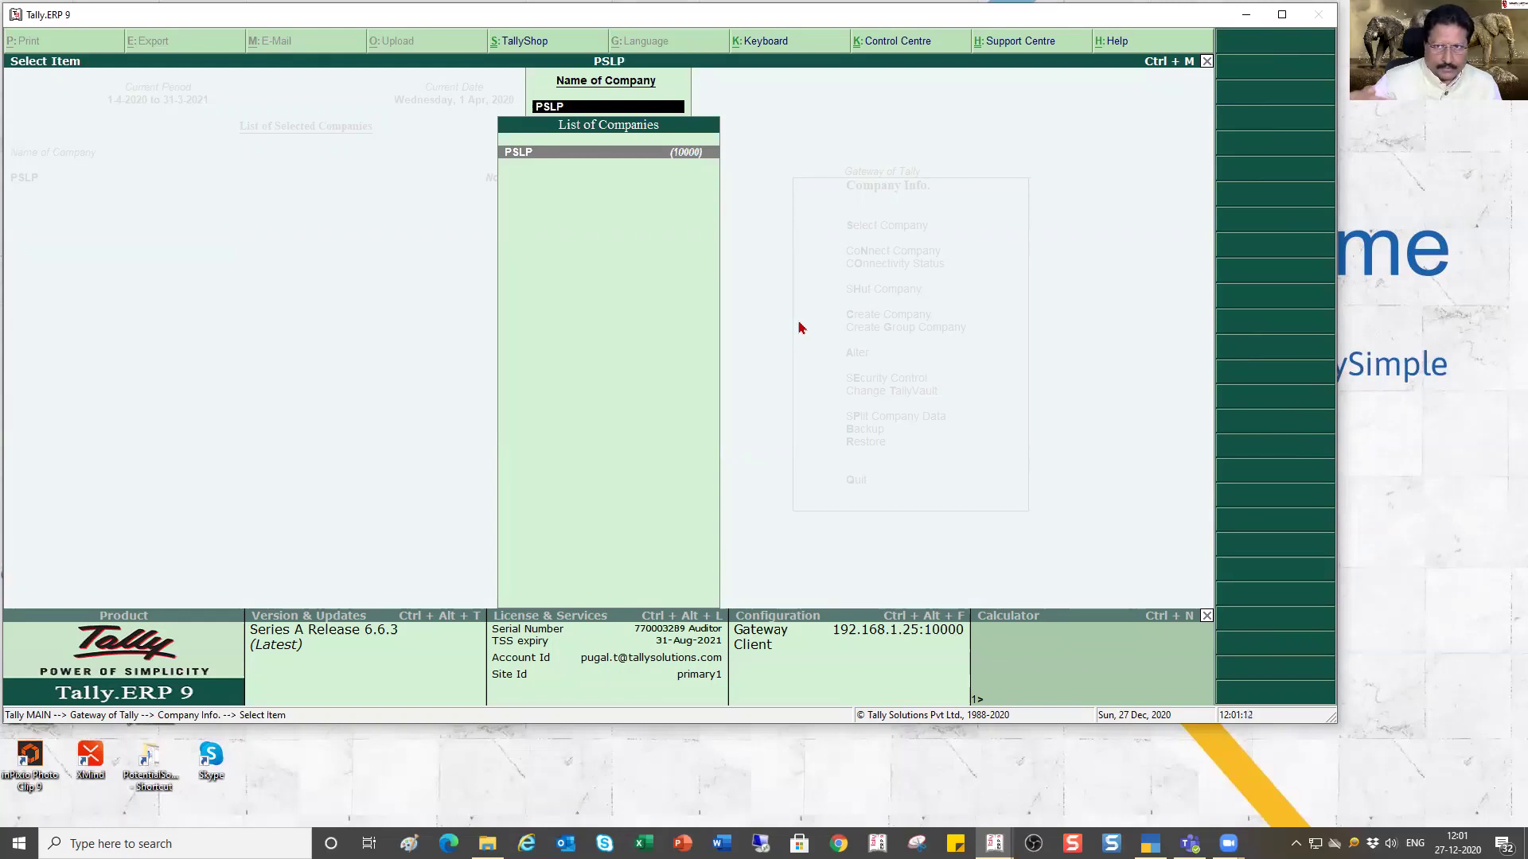
{"action": "key", "text": "Return"}
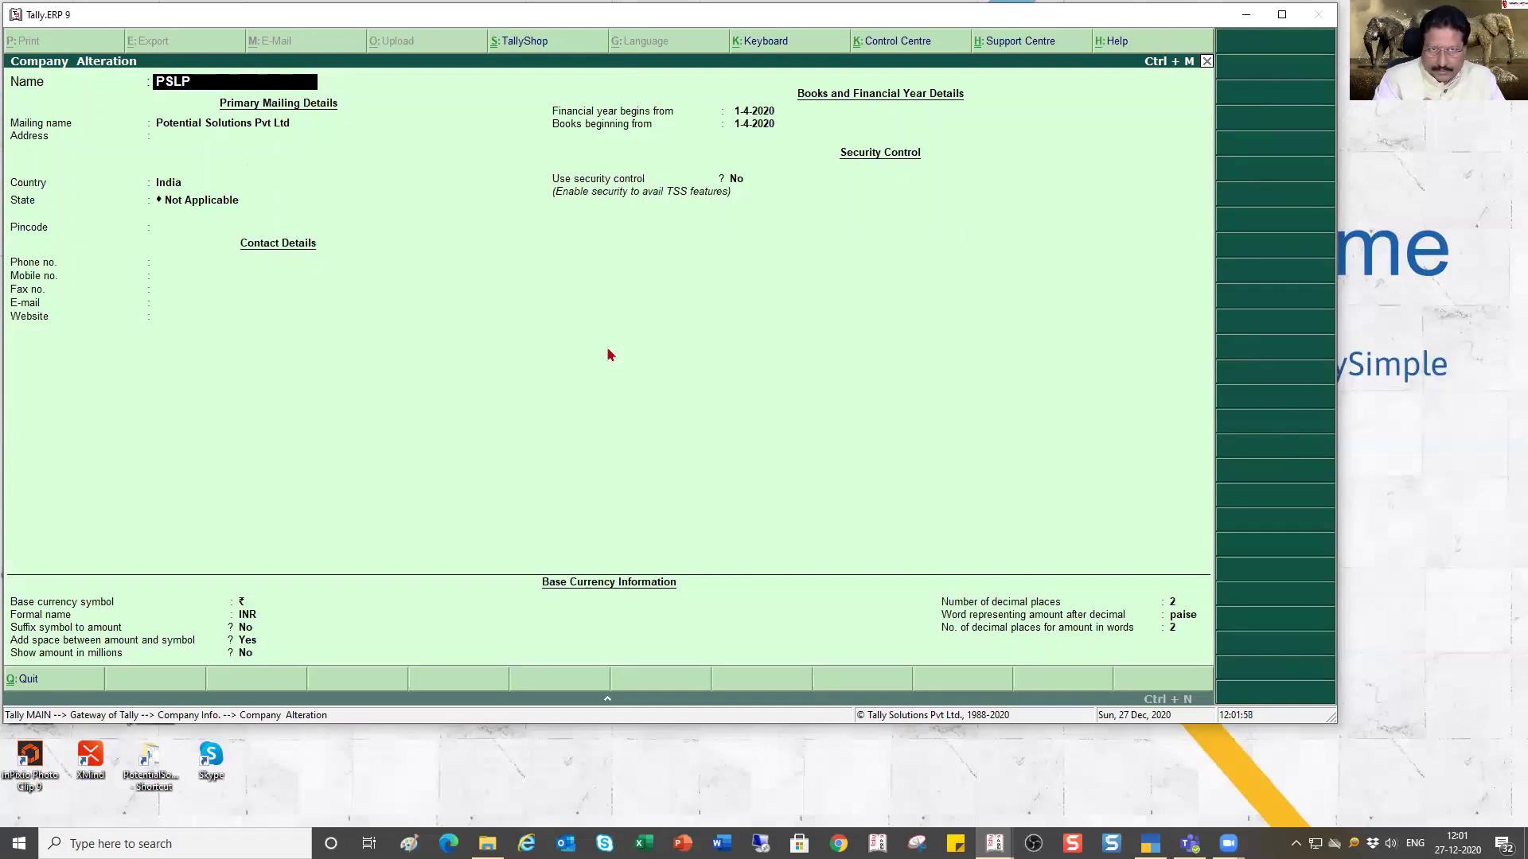
{"action": "key", "text": "BackSpace"}
{"action": "key", "text": "BackSpace"}
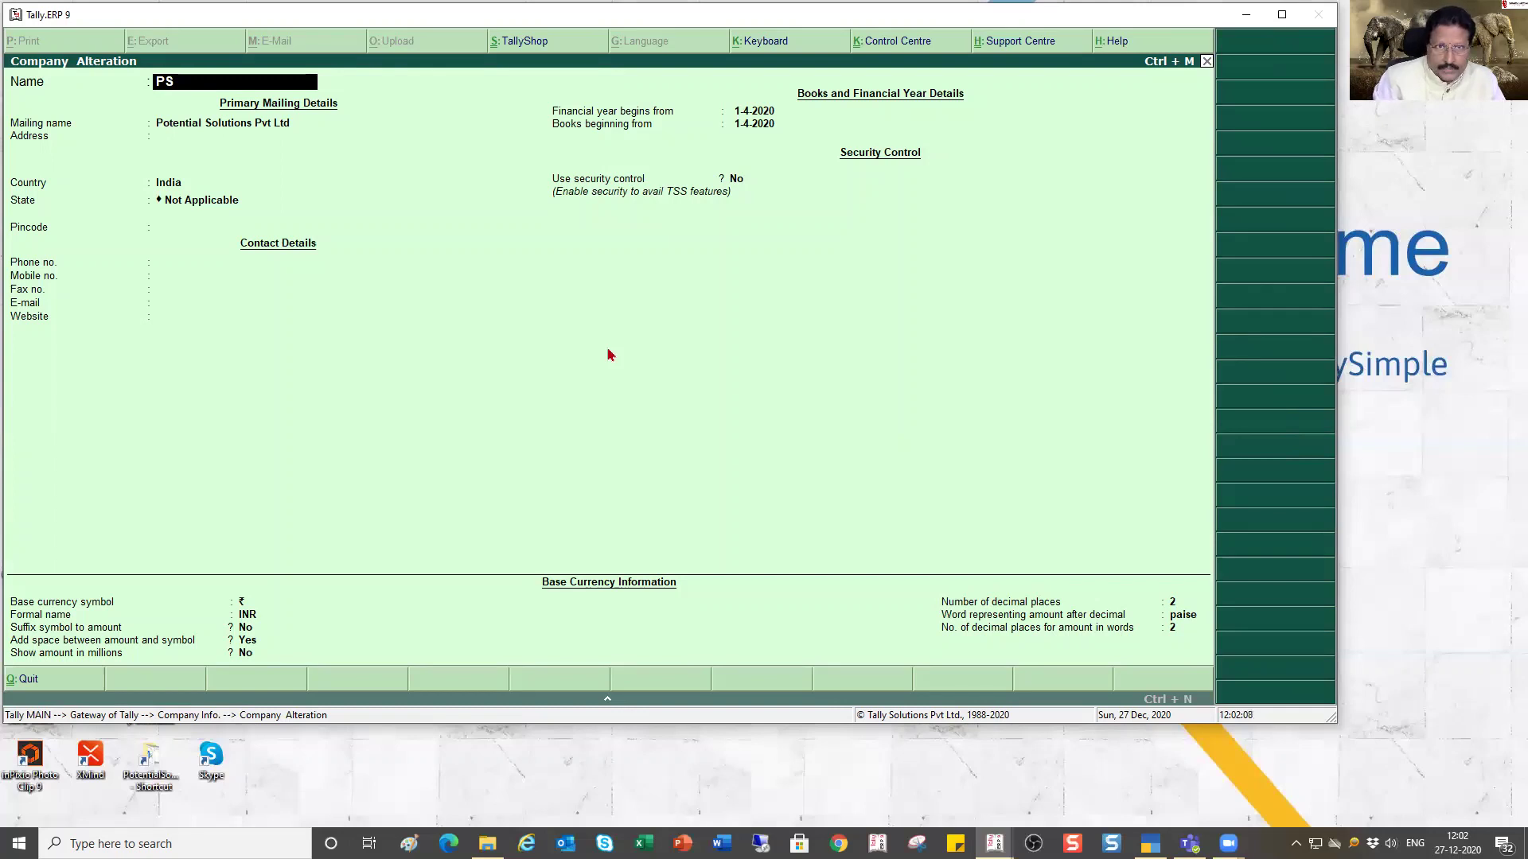
{"action": "type", "text": "L"}
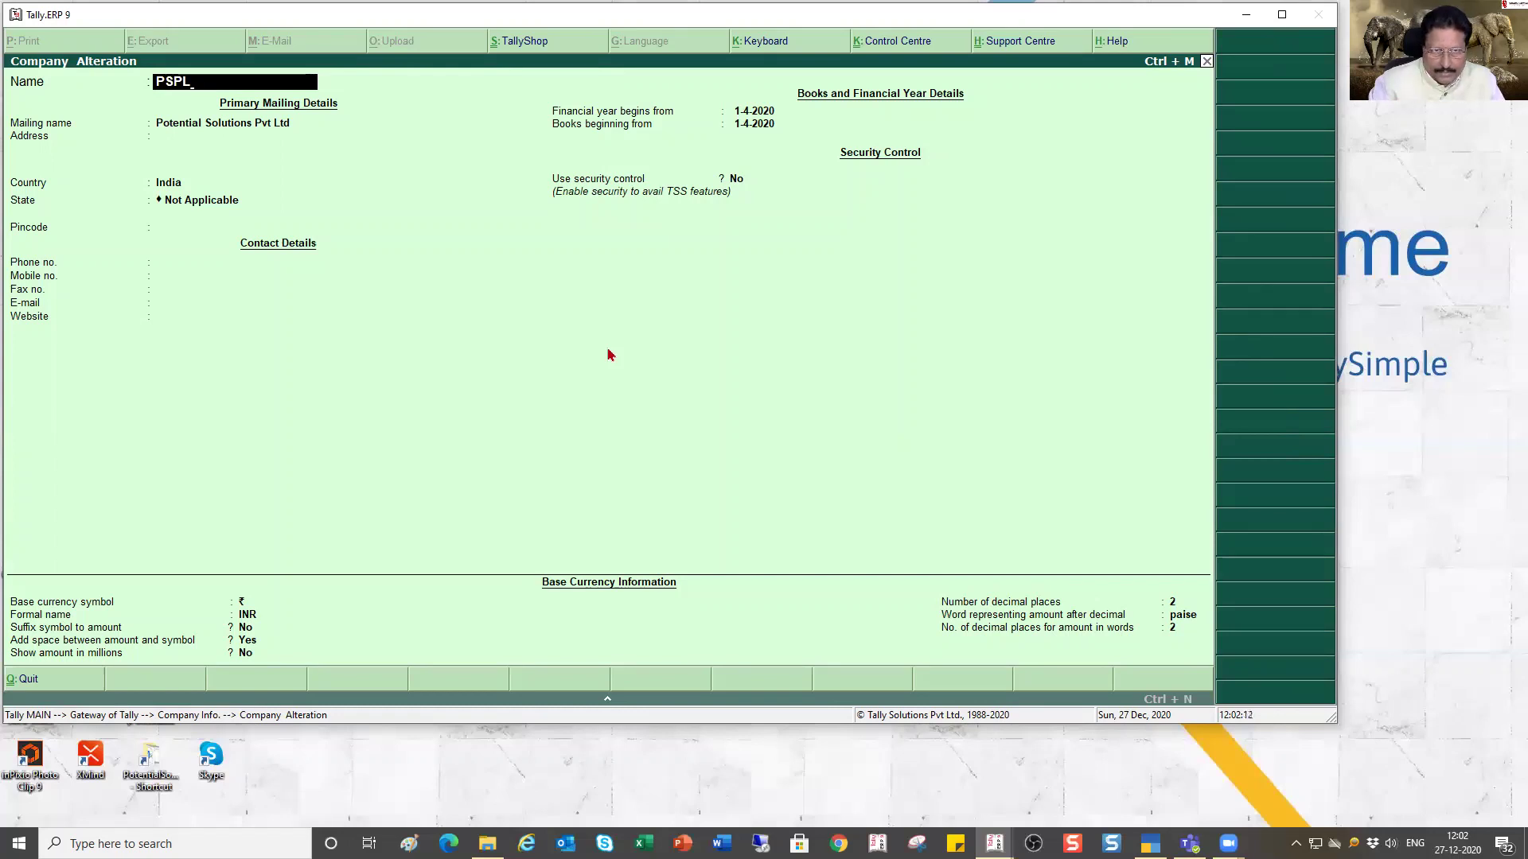
{"action": "key", "text": "Return"}
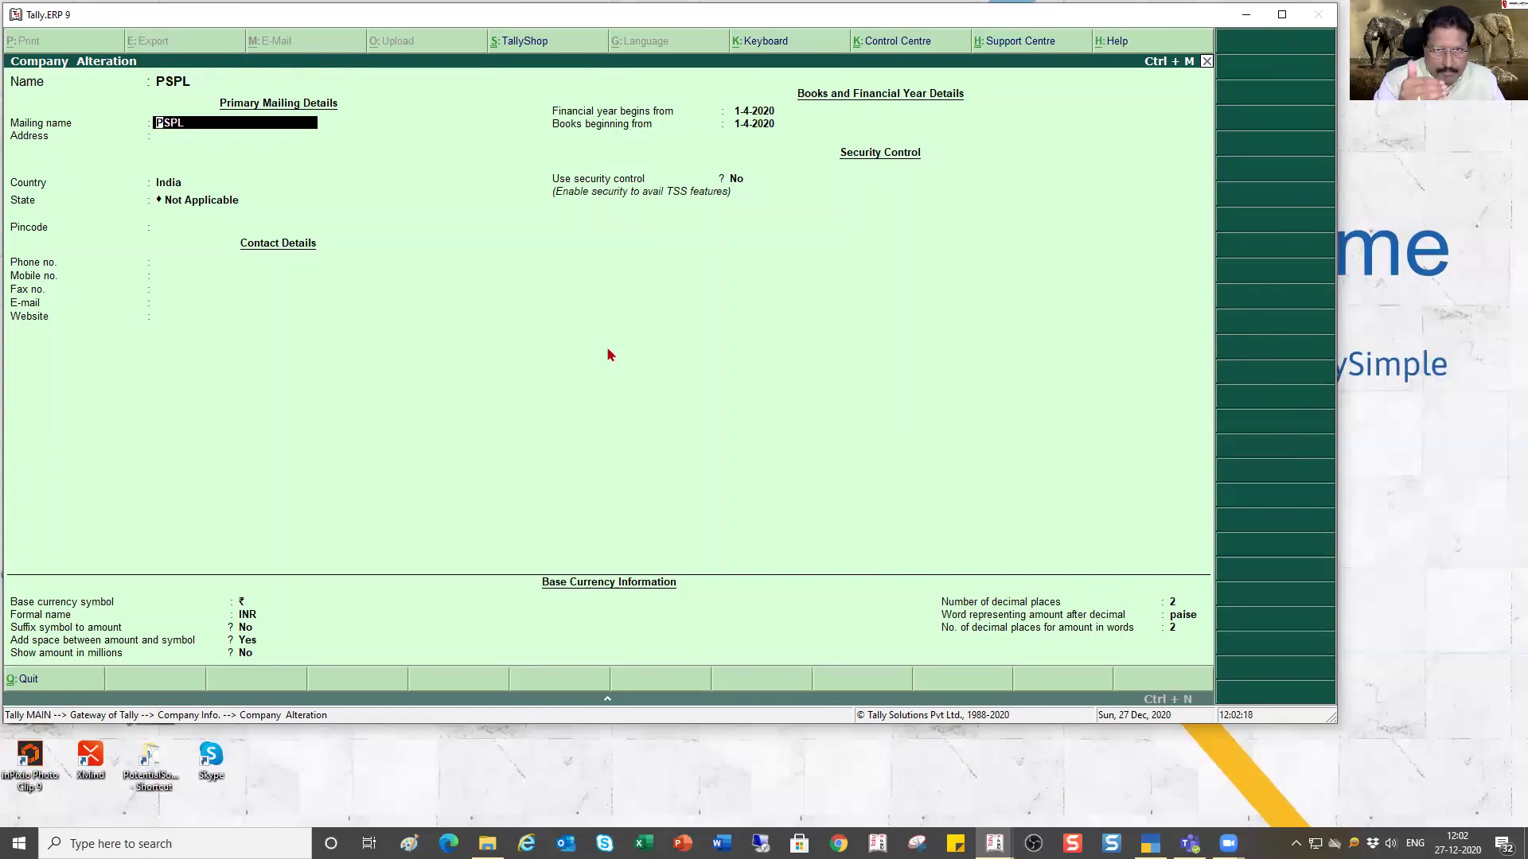
{"action": "type", "text": "P"}
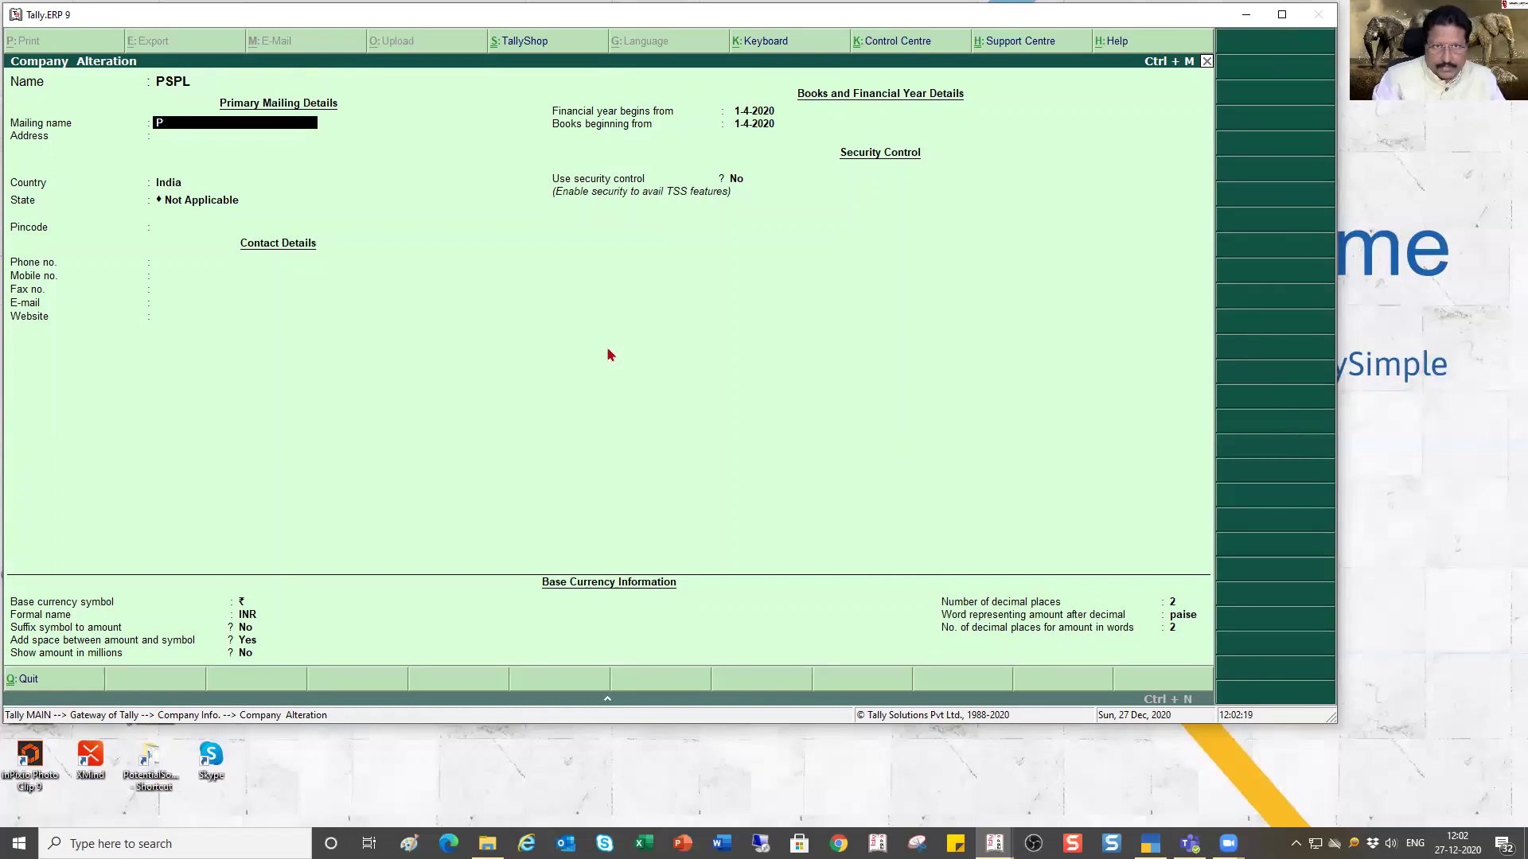
{"action": "type", "text": "rotential Solu"}
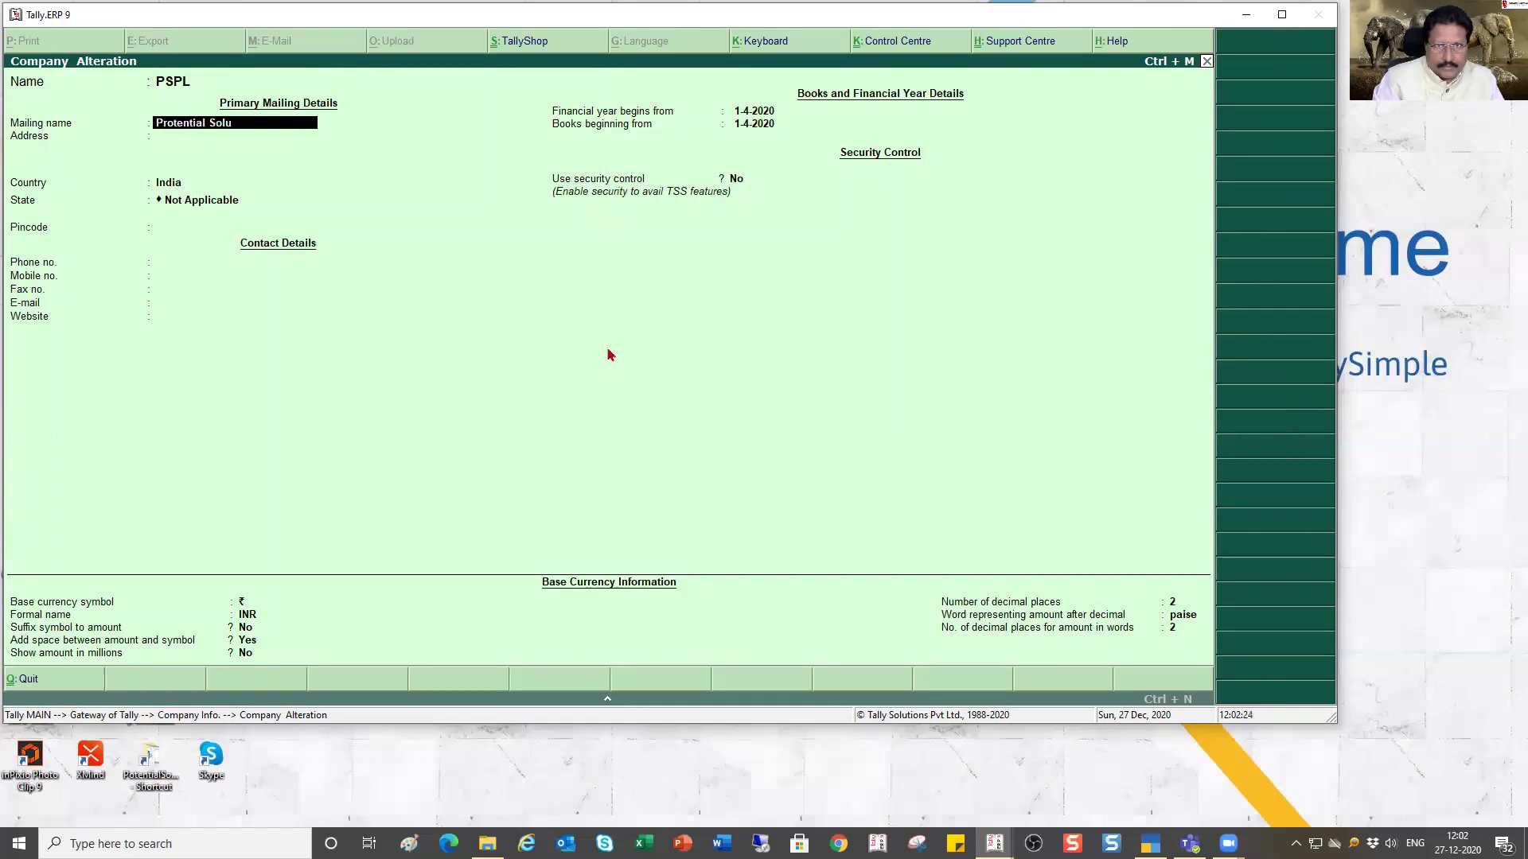
{"action": "type", "text": "tions Pvt Ltd"}
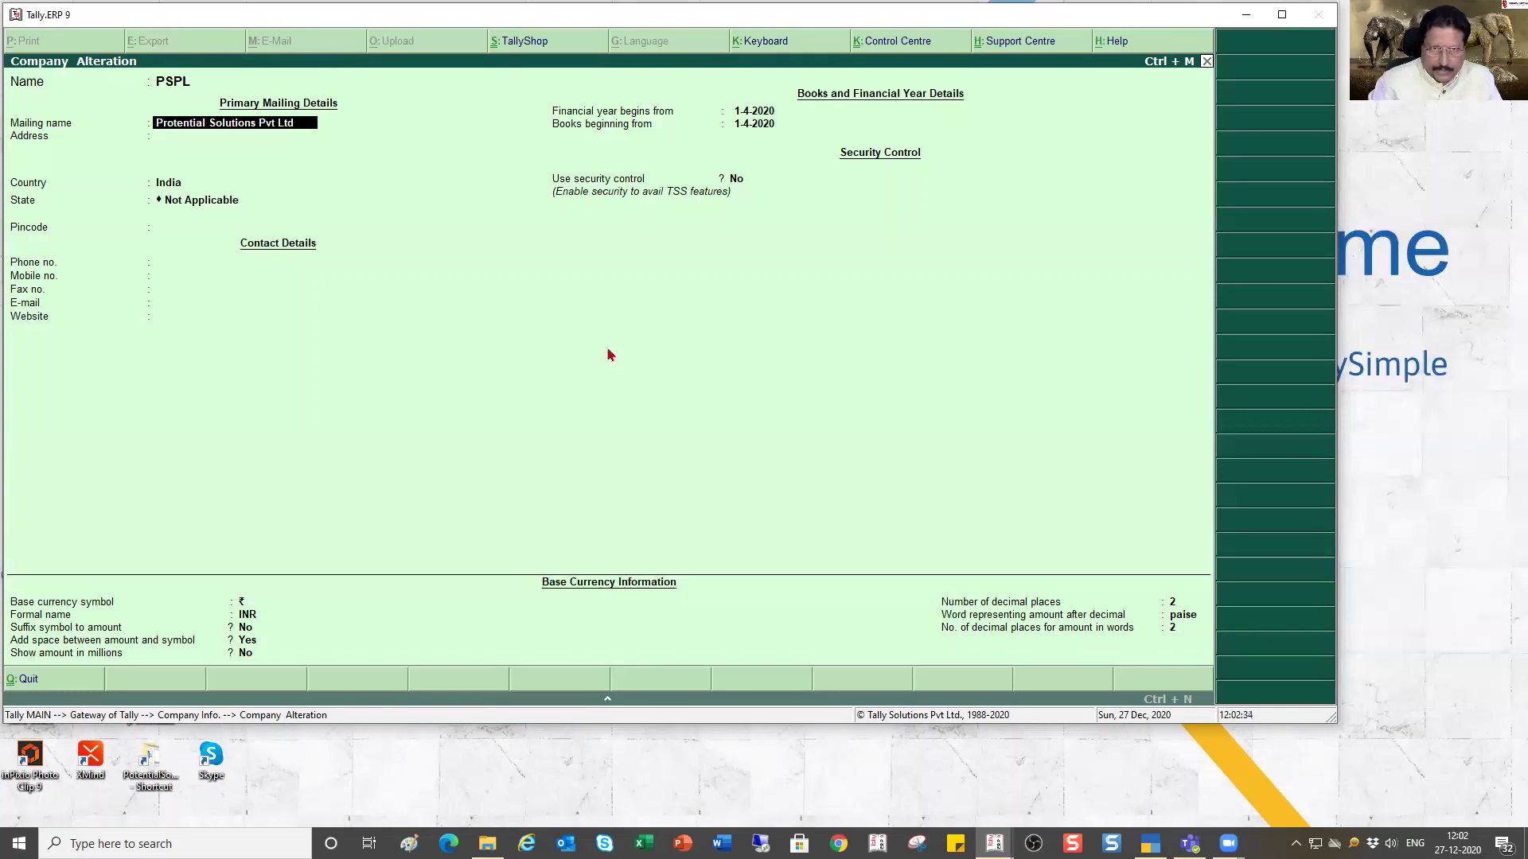
{"action": "type", "text": "P"}
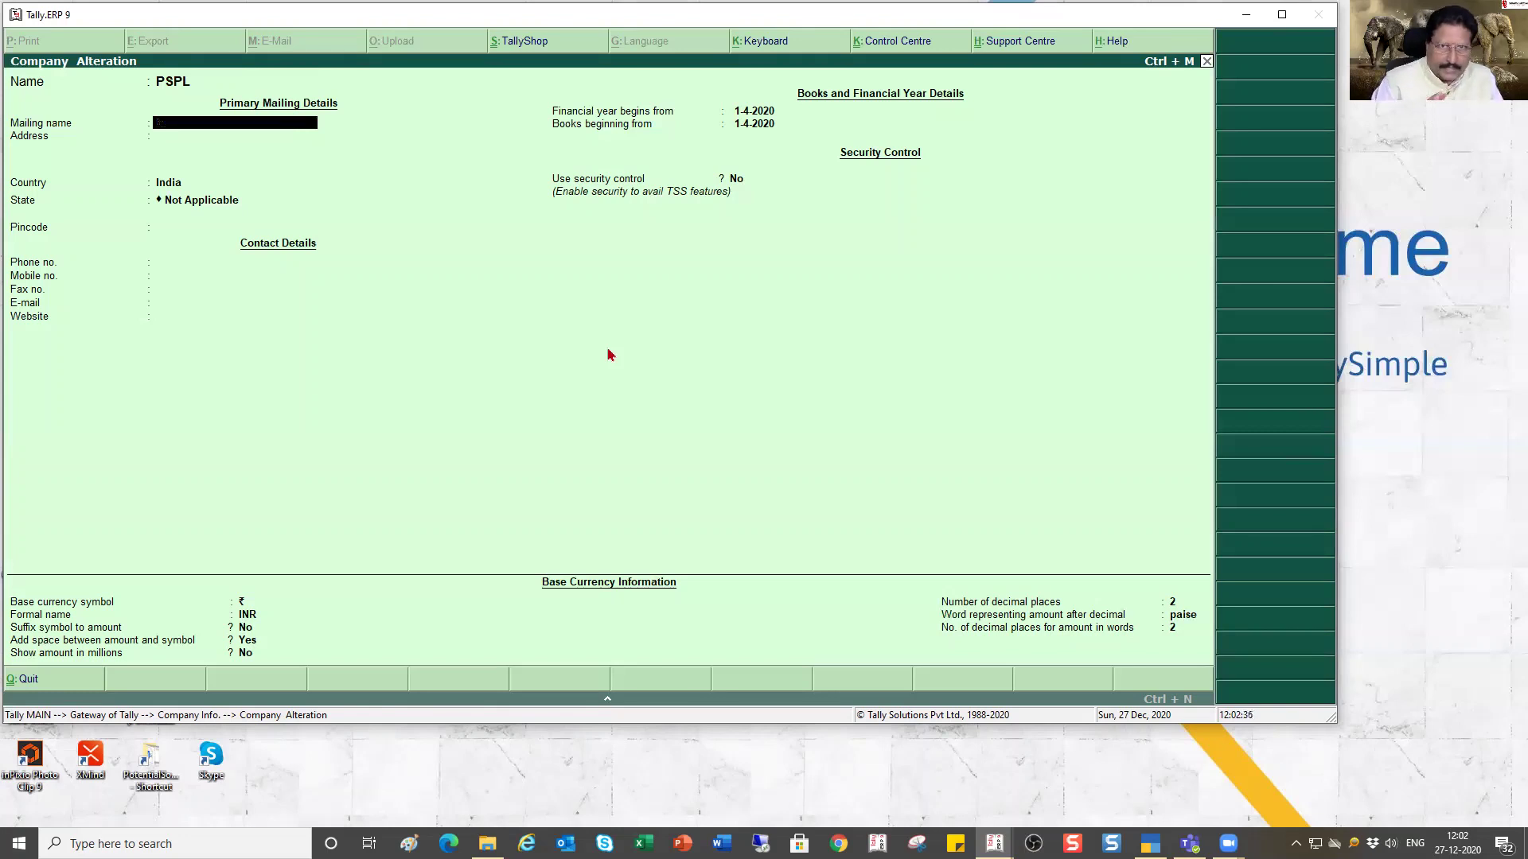
{"action": "key", "text": "Escape"}
{"action": "key", "text": "y"}
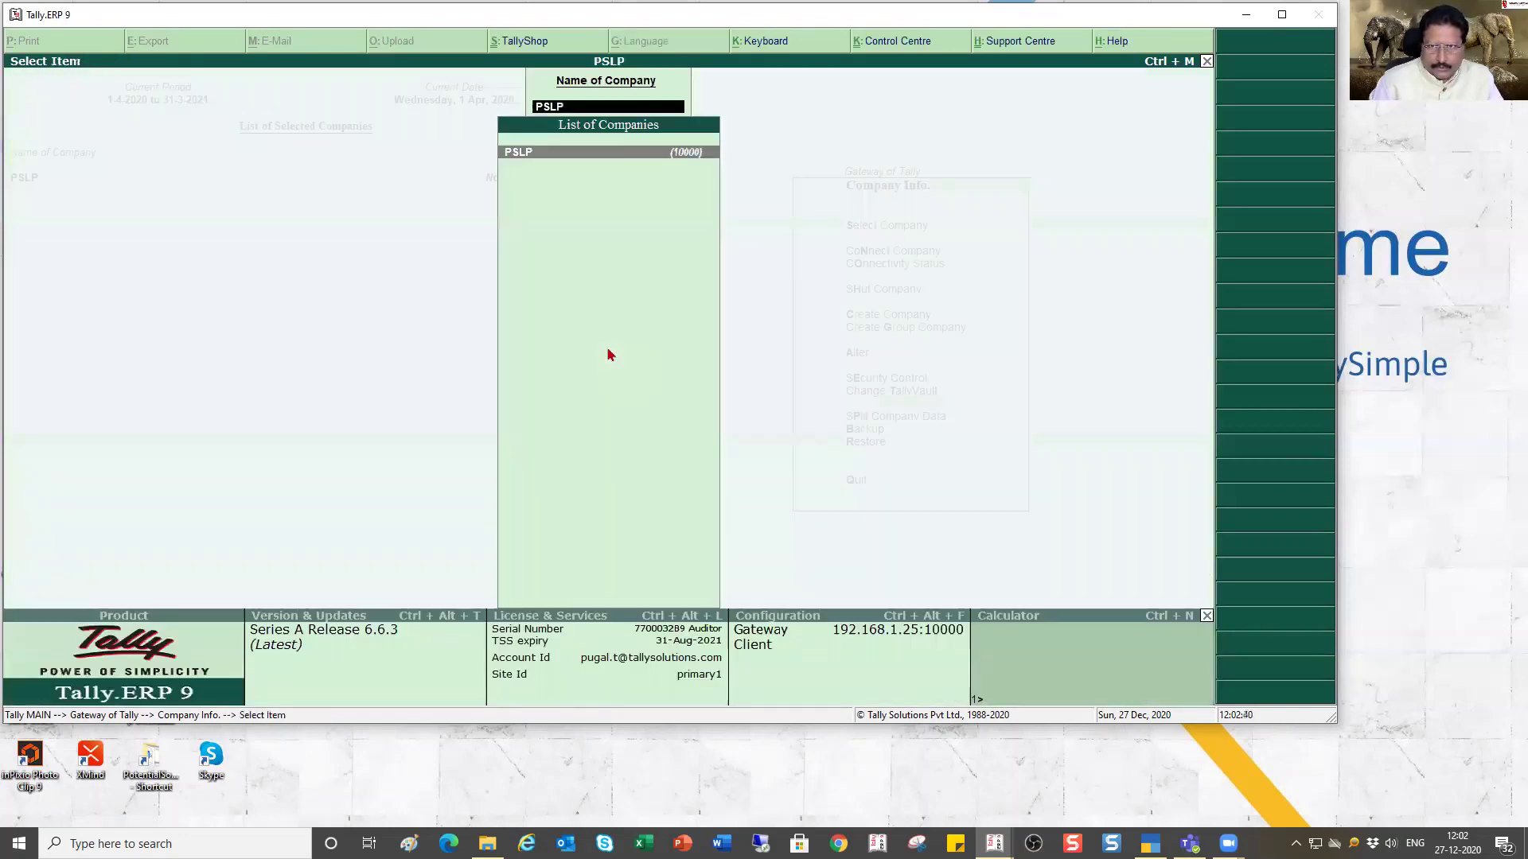
{"action": "key", "text": "Escape"}
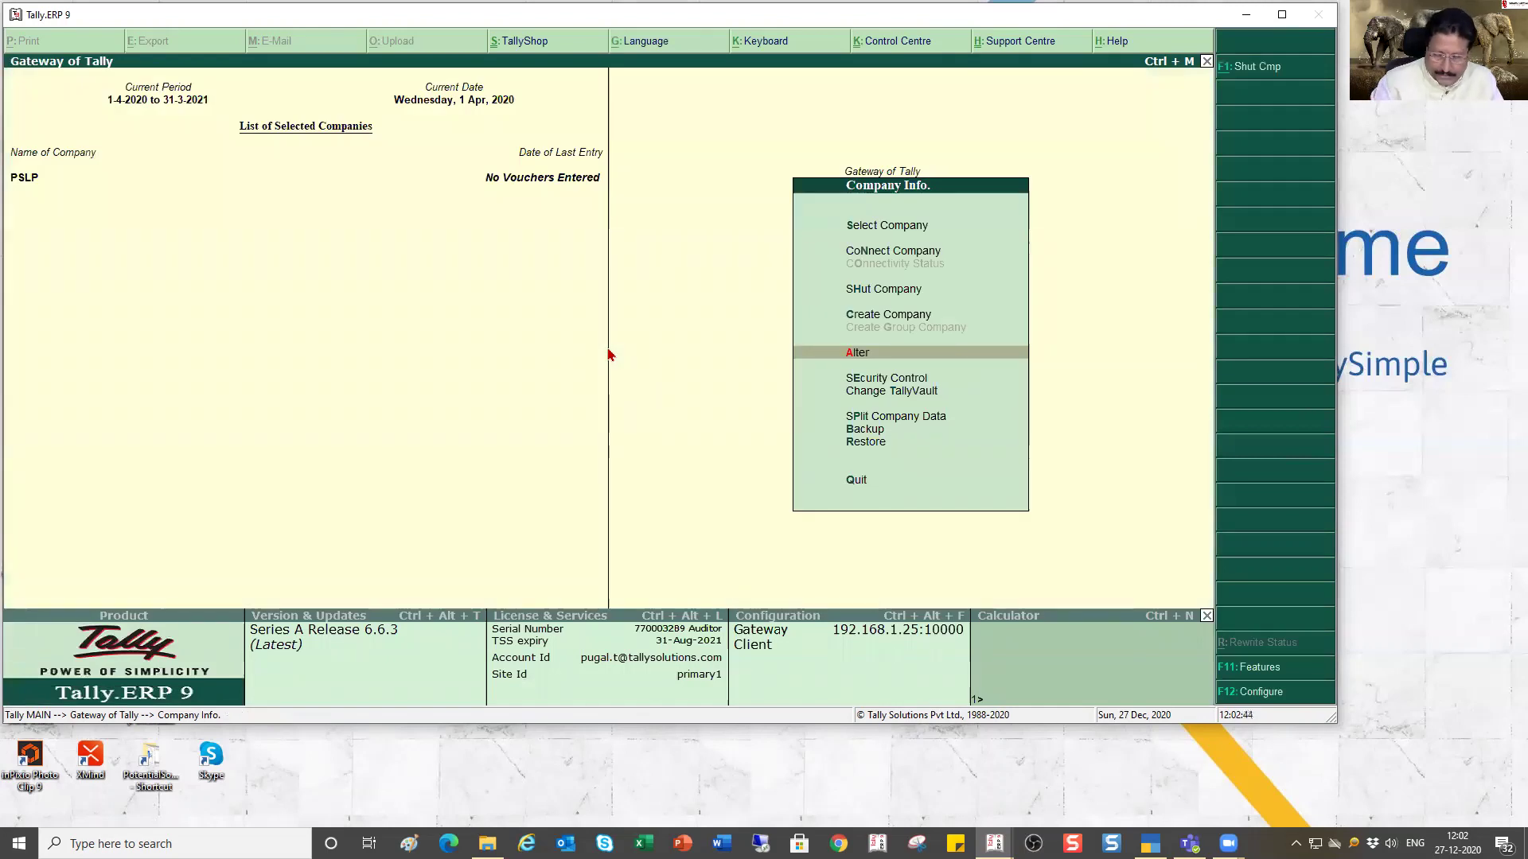
- Alter the company PSLP, rename it PSPL, save it and return to the company information options
{"action": "key", "text": "Return"}
{"action": "key", "text": "Return"}
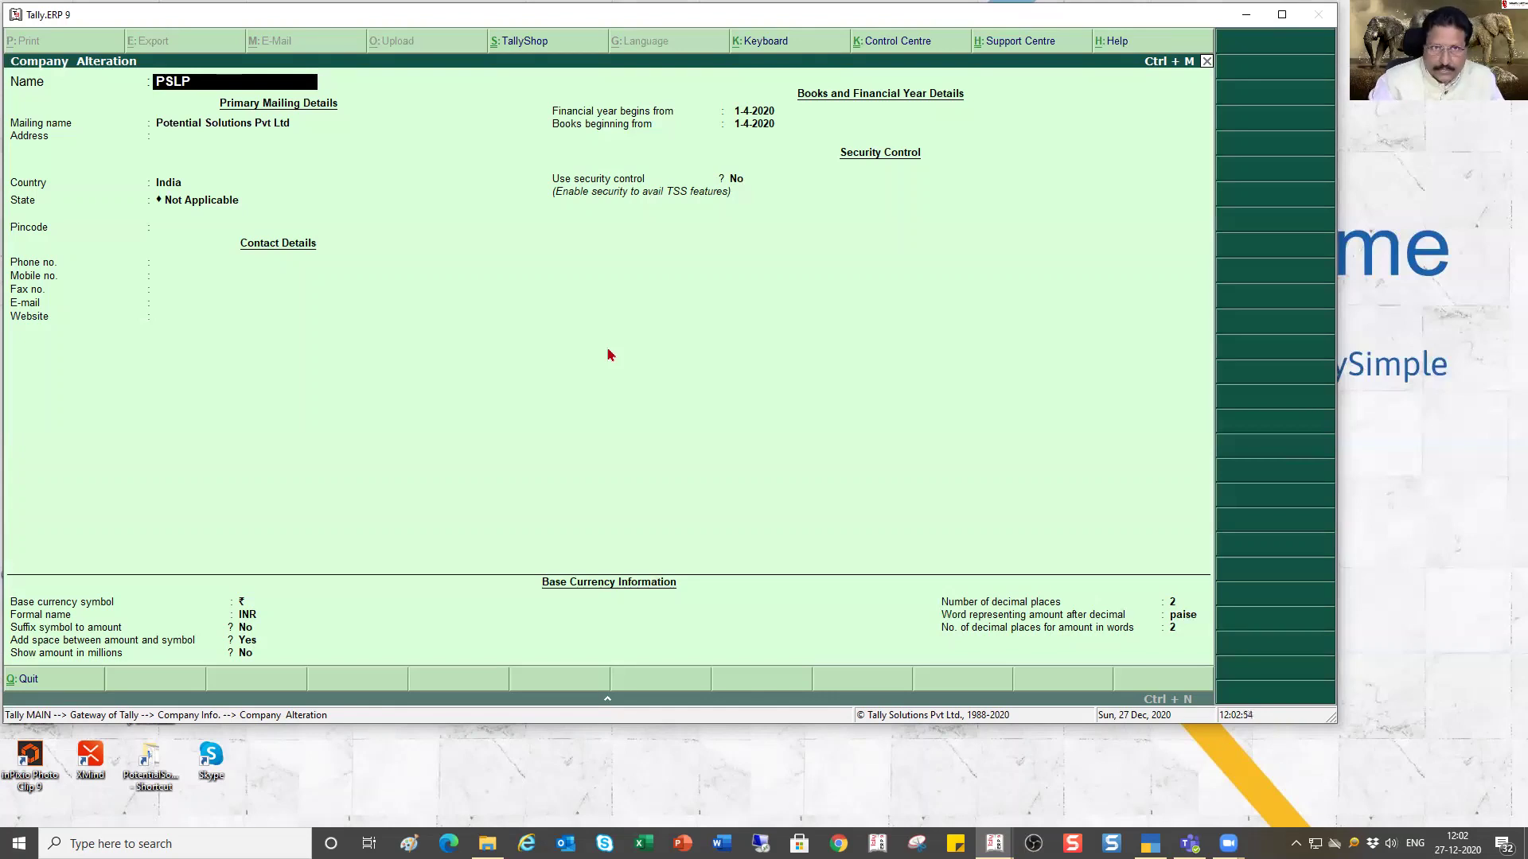
{"action": "key", "text": "BackSpace"}
{"action": "key", "text": "BackSpace"}
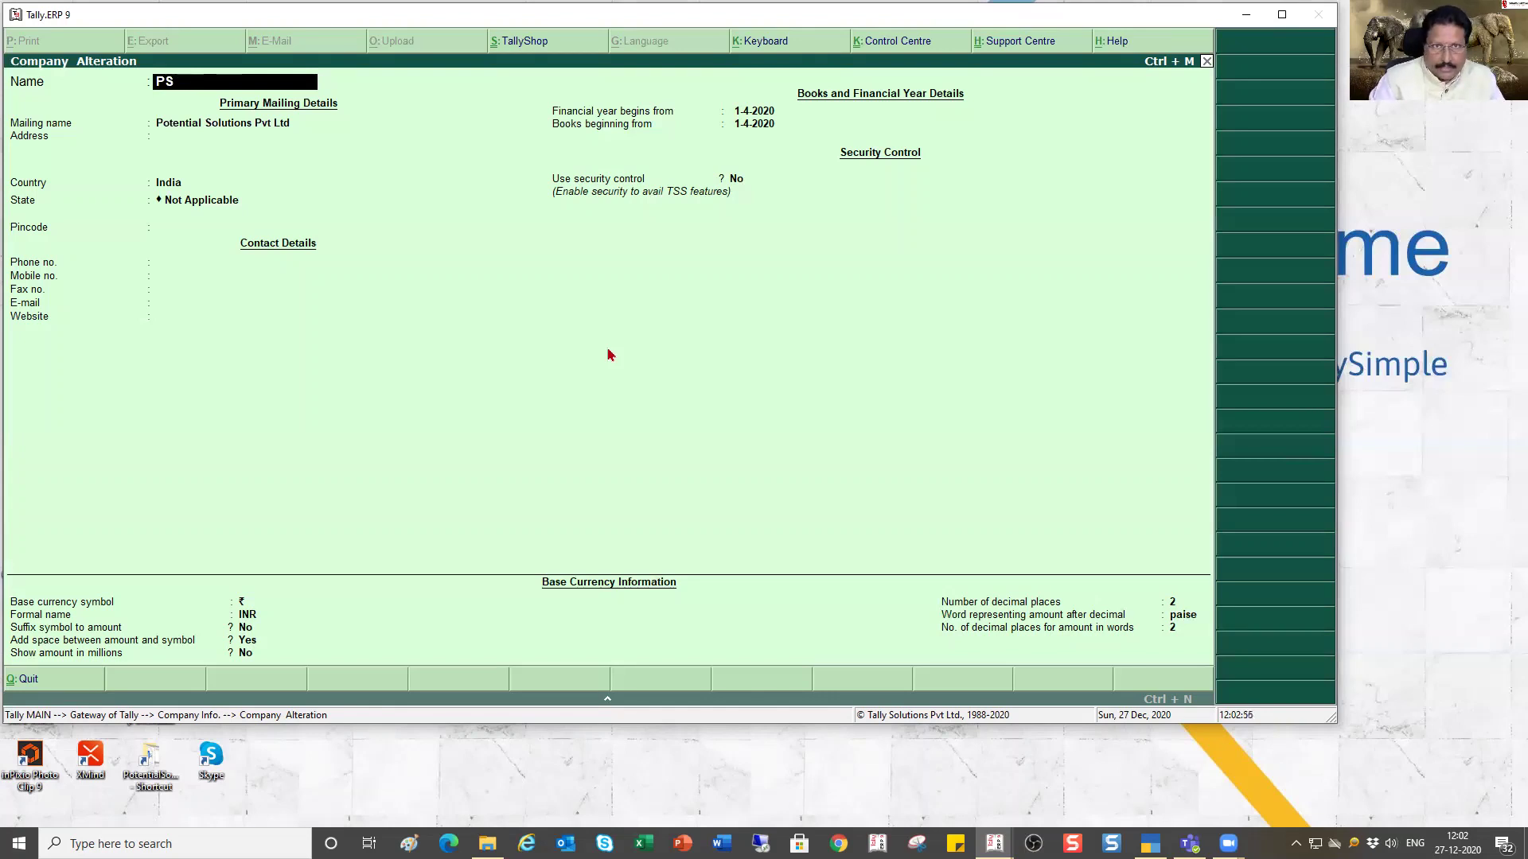
{"action": "type", "text": "PL"}
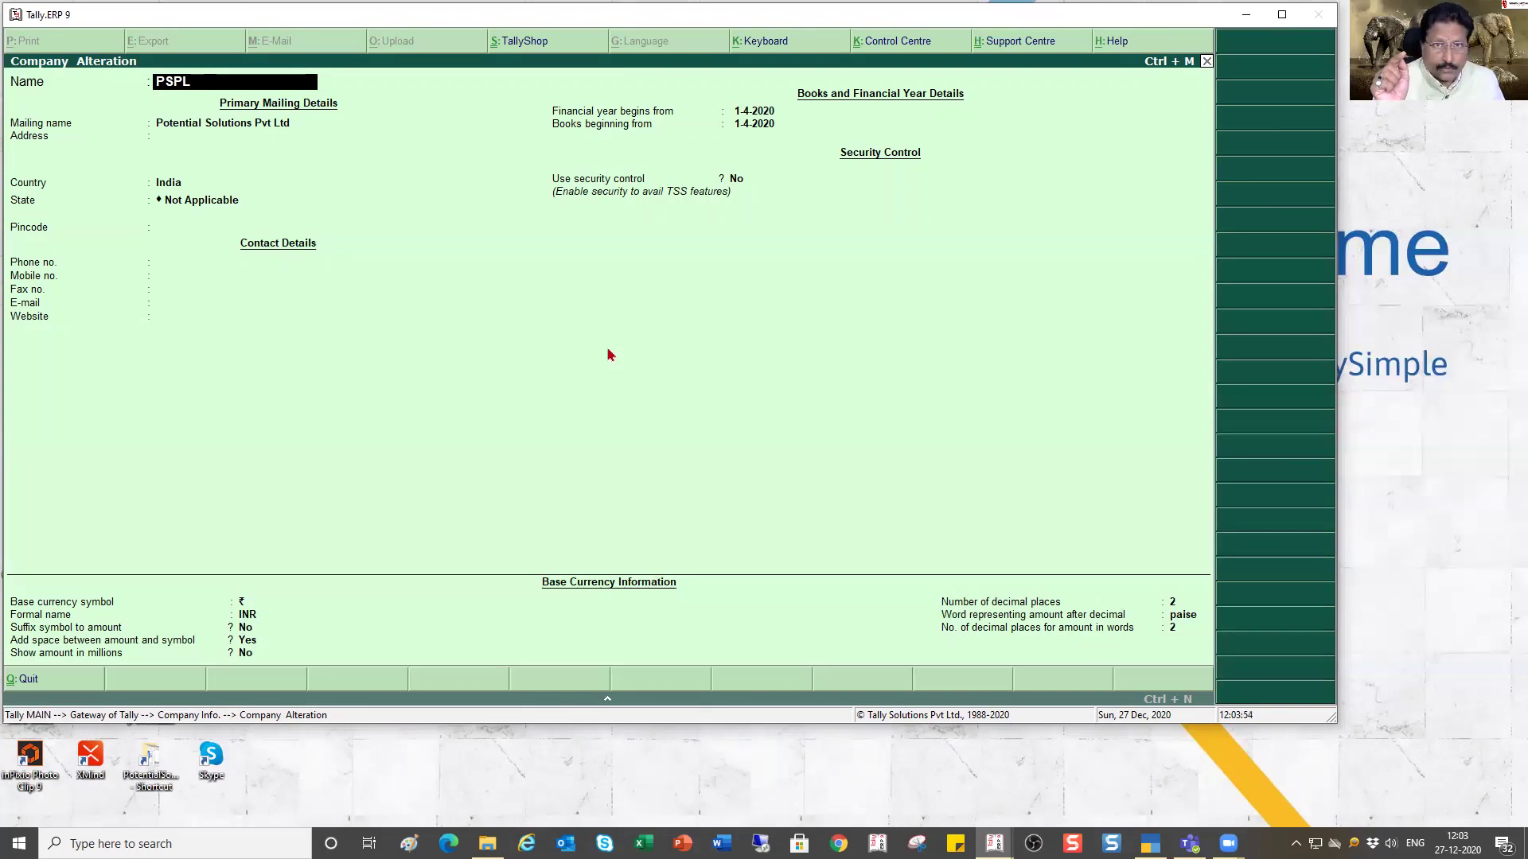
{"action": "key", "text": "Escape"}
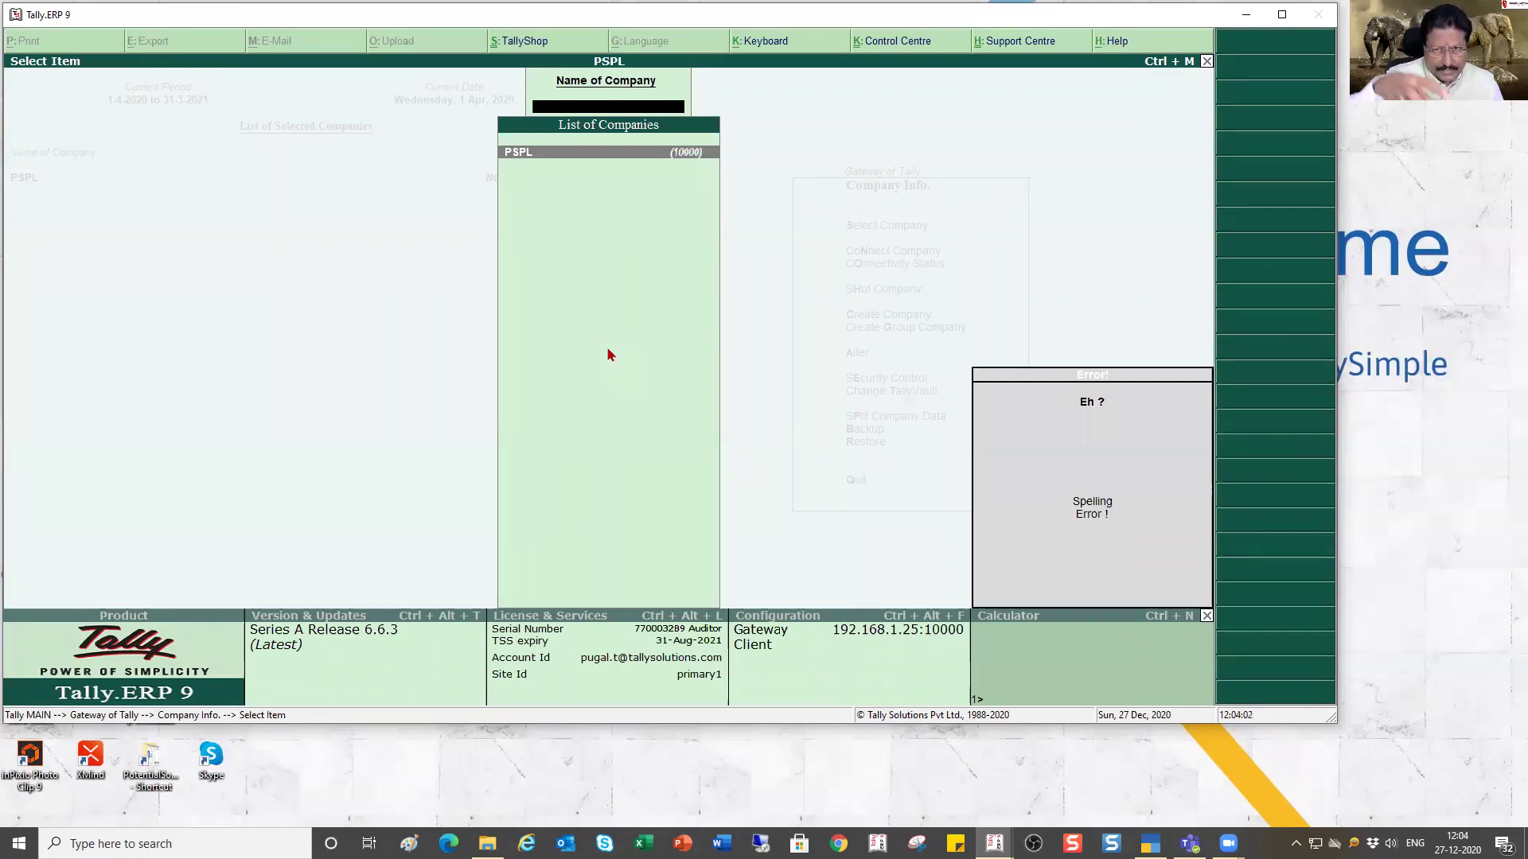
{"action": "key", "text": "Escape"}
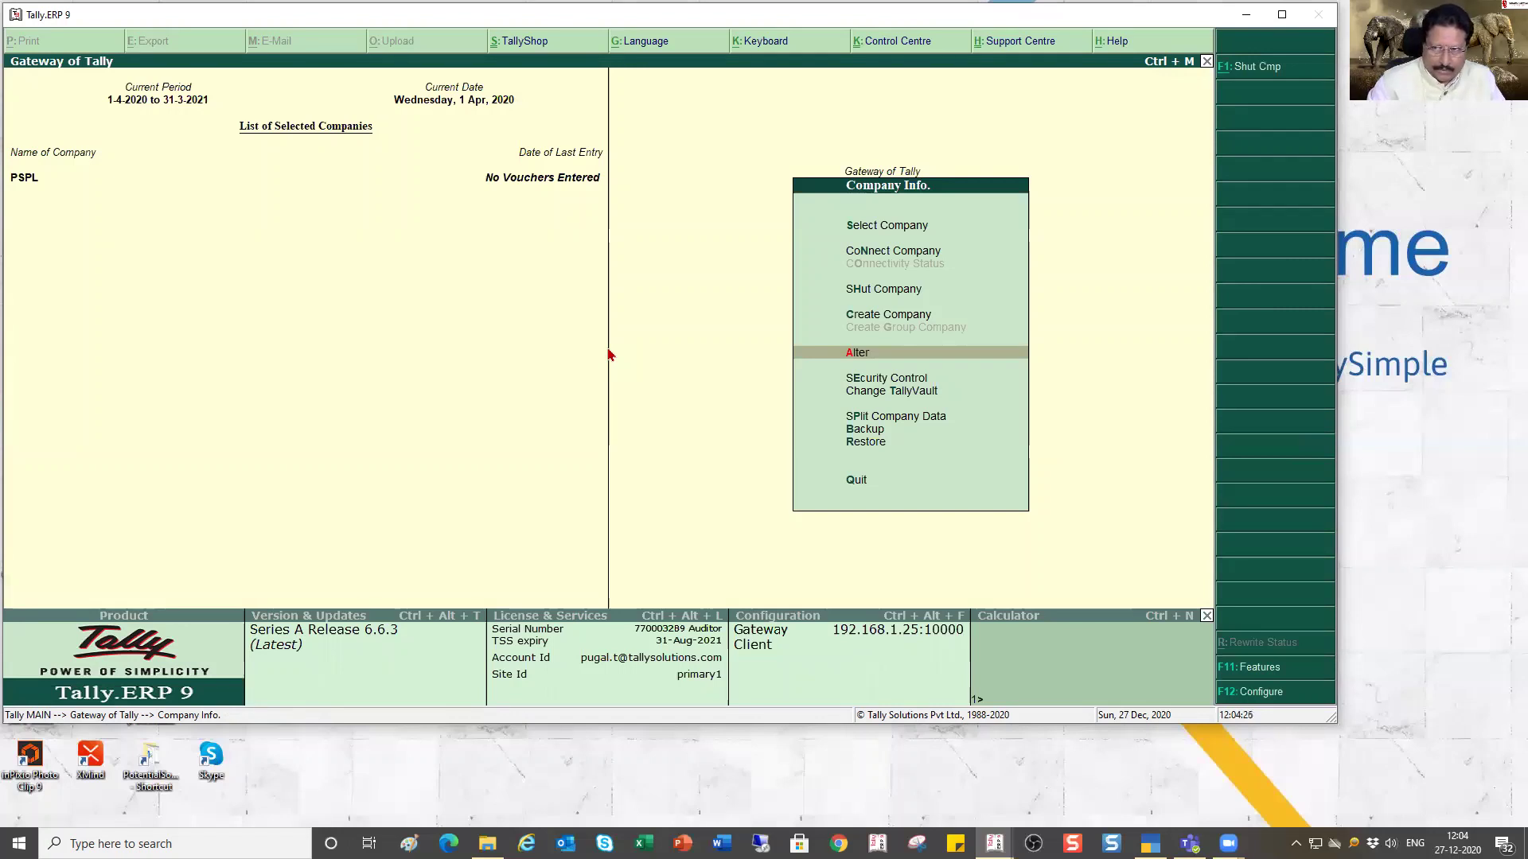
- Reopen the company PSPL for alteration and set its mailing name to Potential Solutions Pvt Ltd
{"action": "key", "text": "Return"}
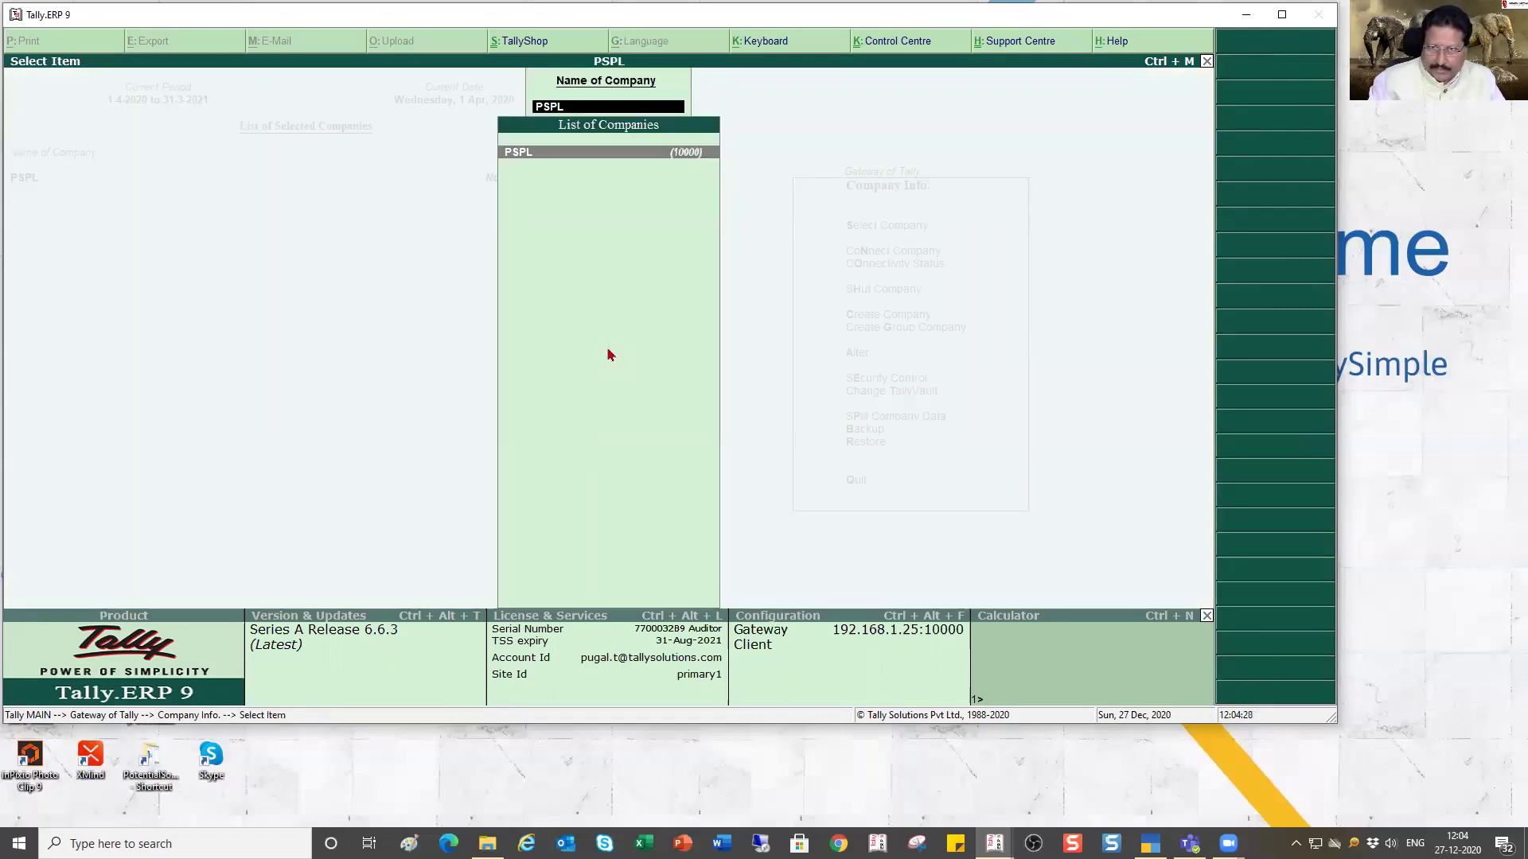
{"action": "key", "text": "Return"}
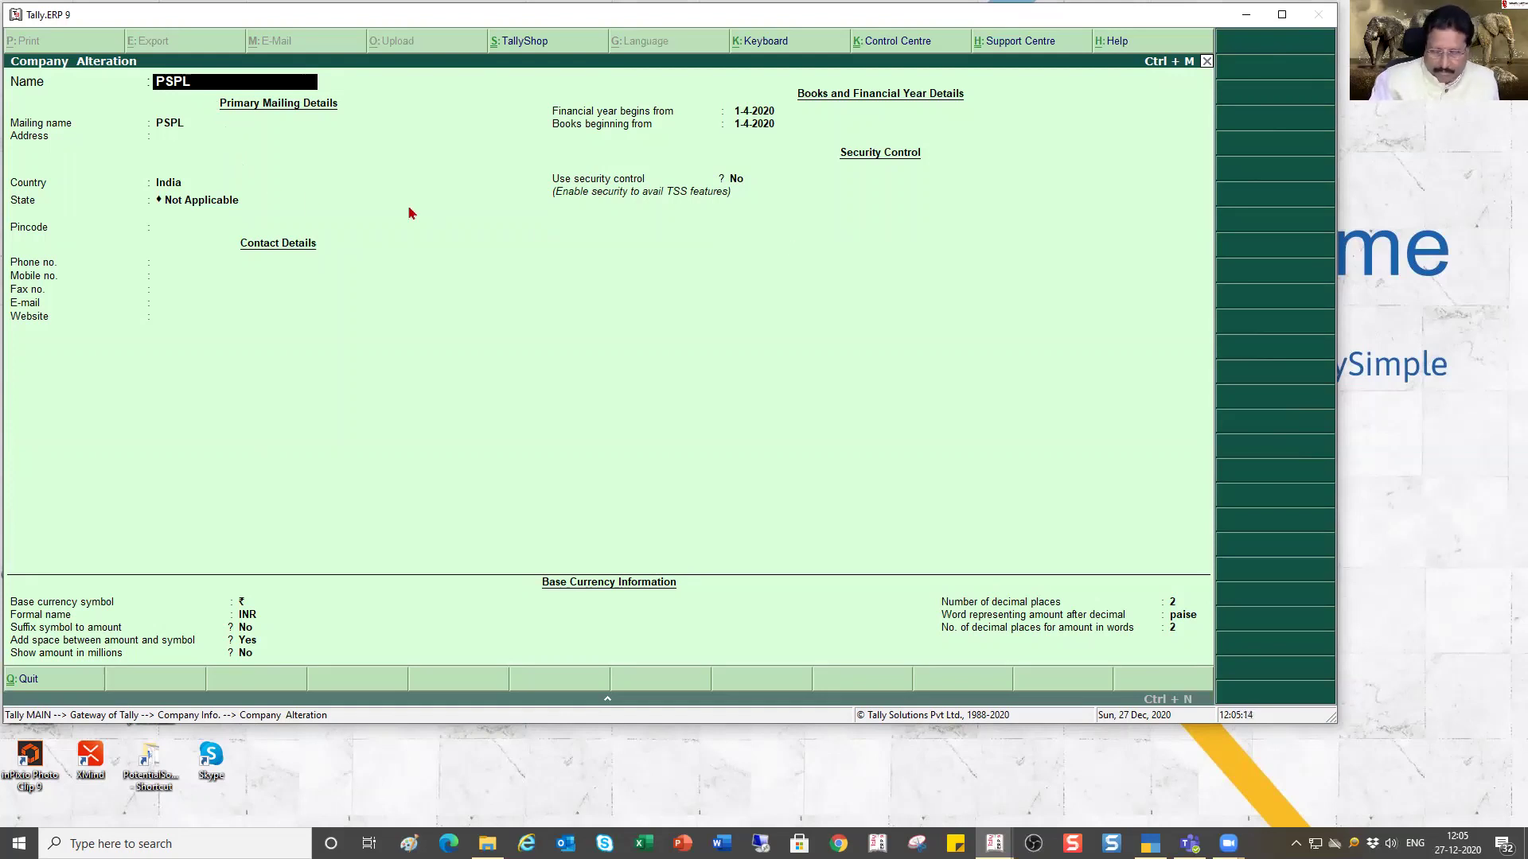
{"action": "key", "text": "Return"}
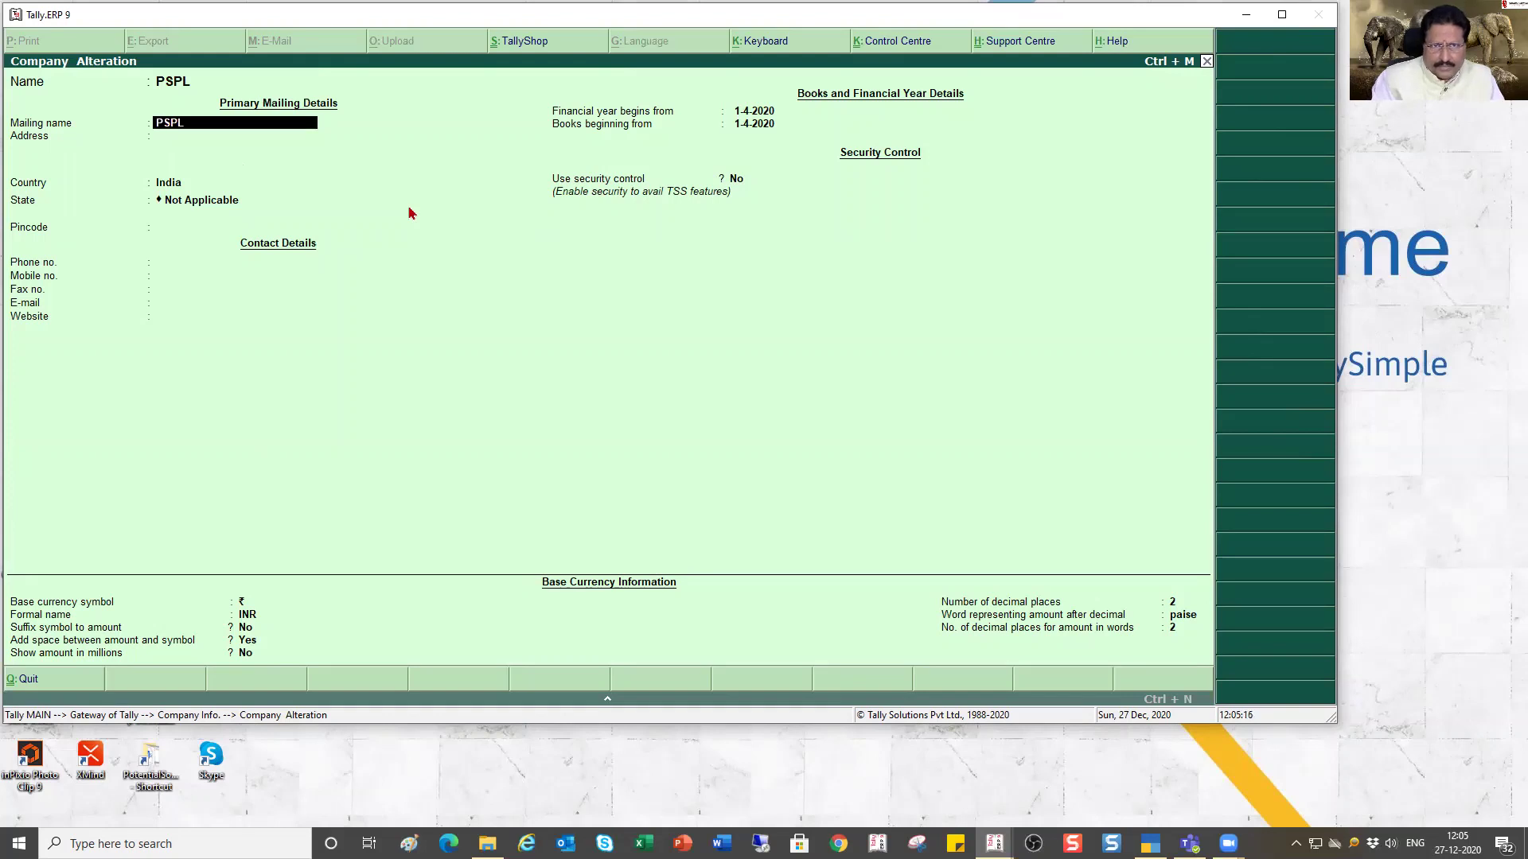
{"action": "type", "text": "P"}
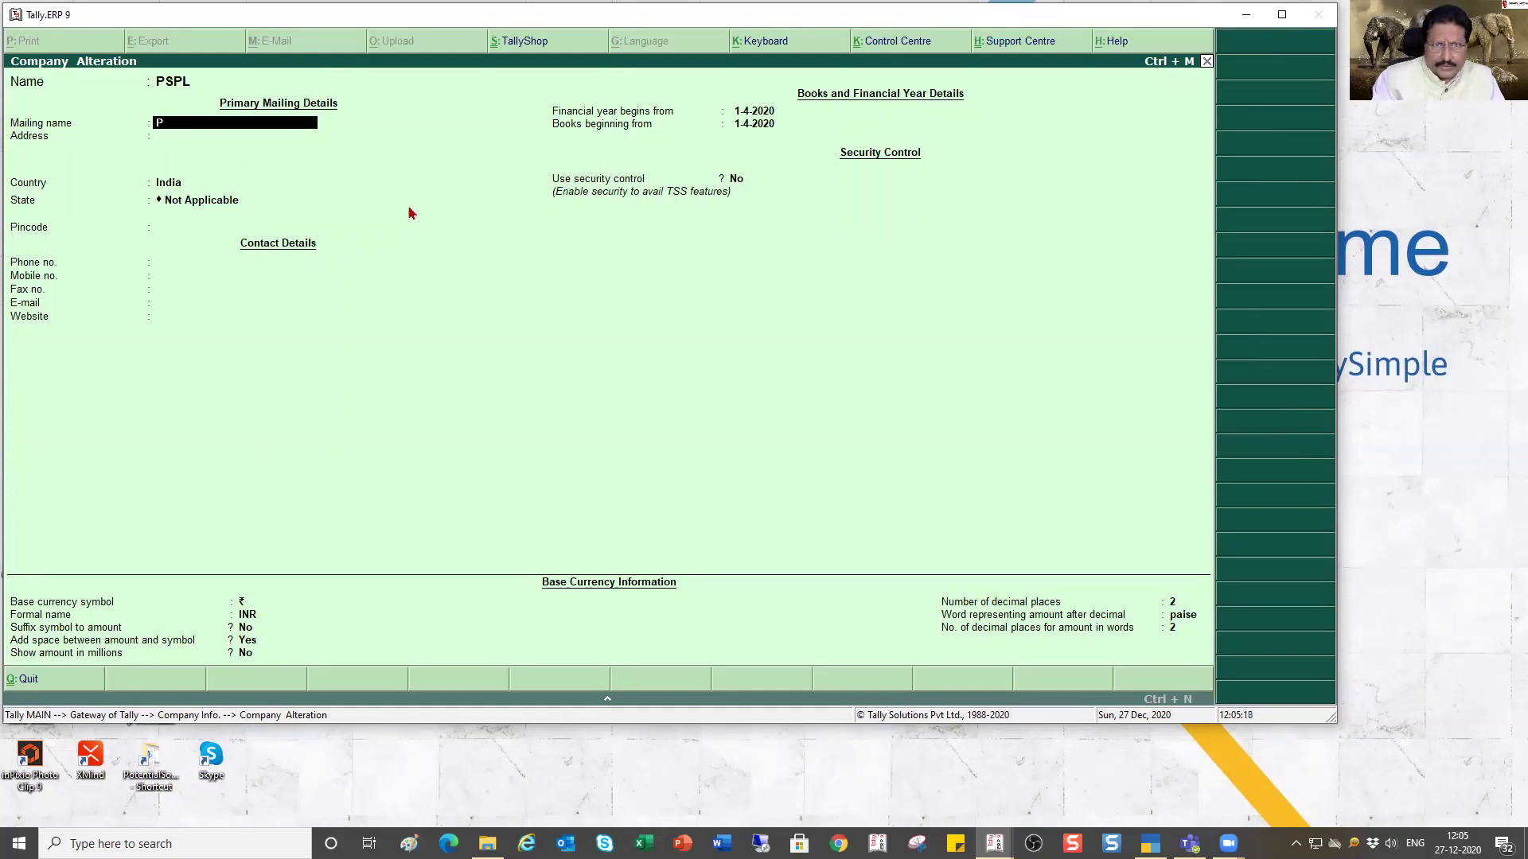
{"action": "type", "text": "otential Solutio"}
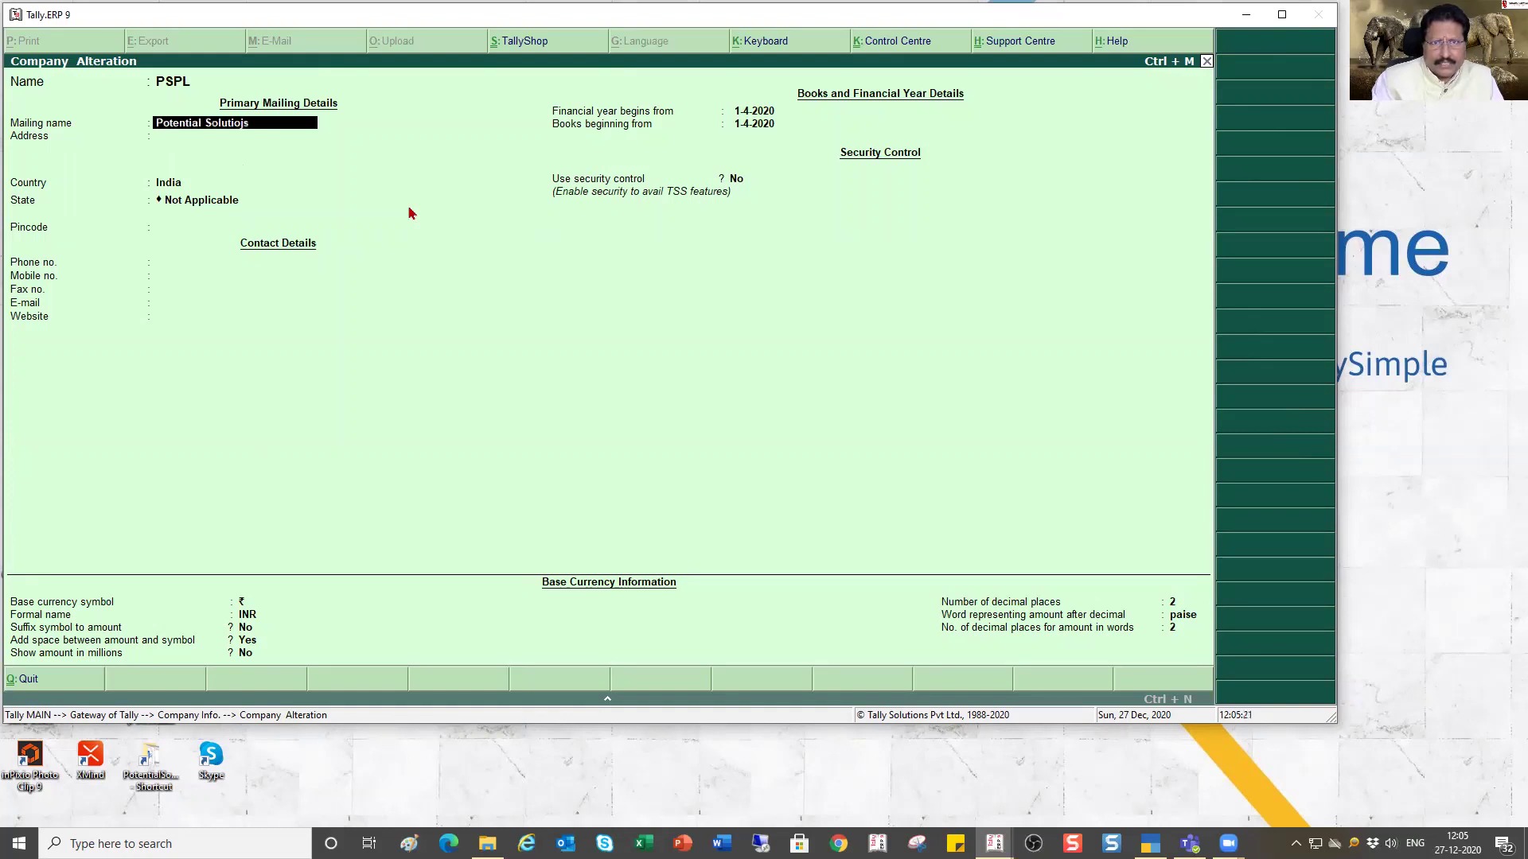
{"action": "type", "text": "ns Pv"}
{"action": "key", "text": "Return"}
{"action": "key", "text": "Return"}
{"action": "key", "text": "Return"}
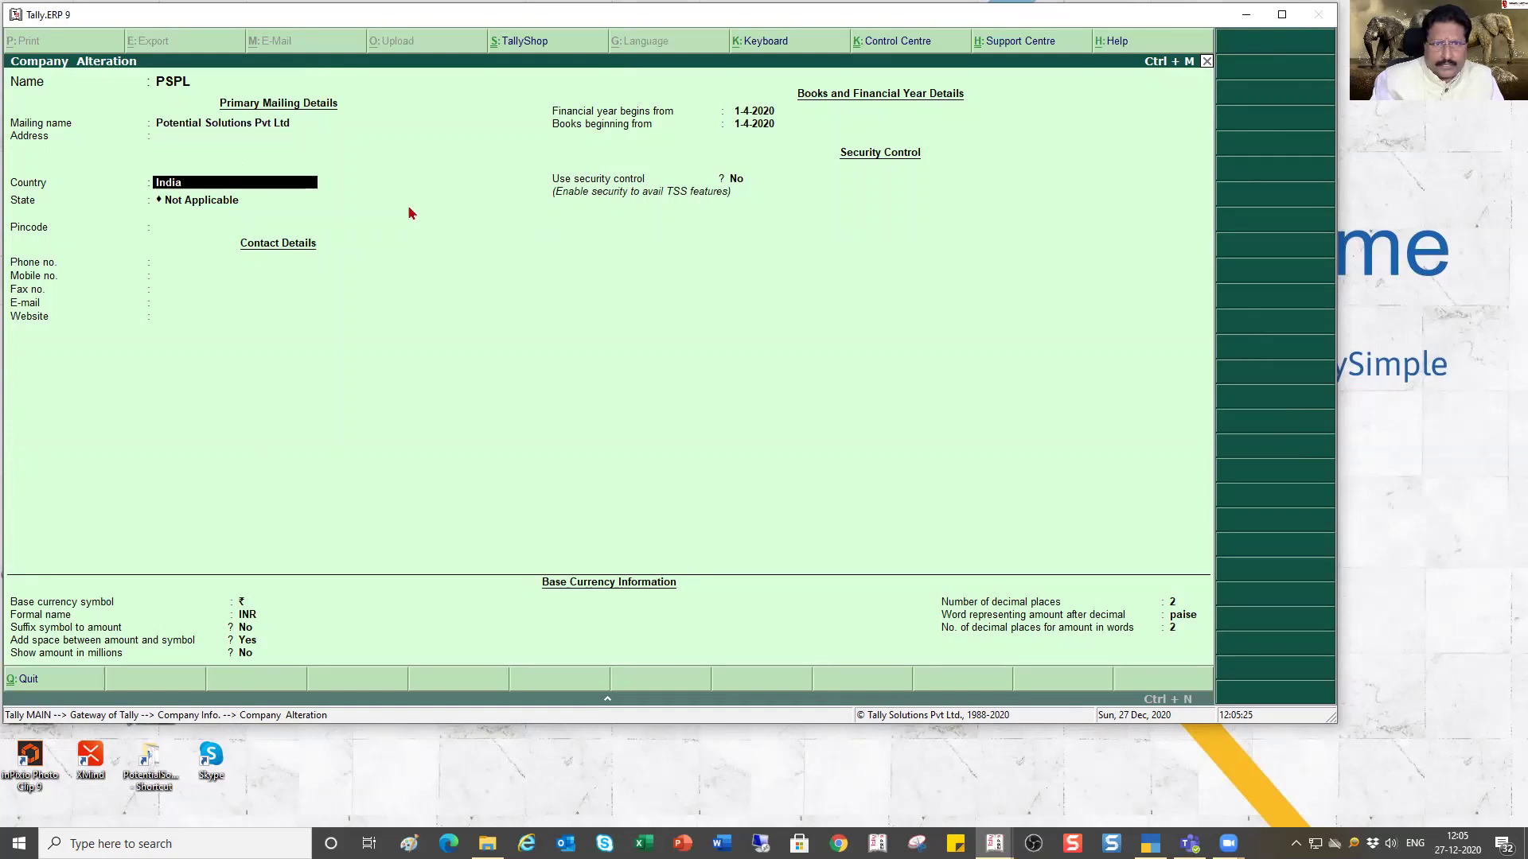
- Set the company's state to Karnataka and leave the pincode and phone number blank
{"action": "type", "text": "Ka"}
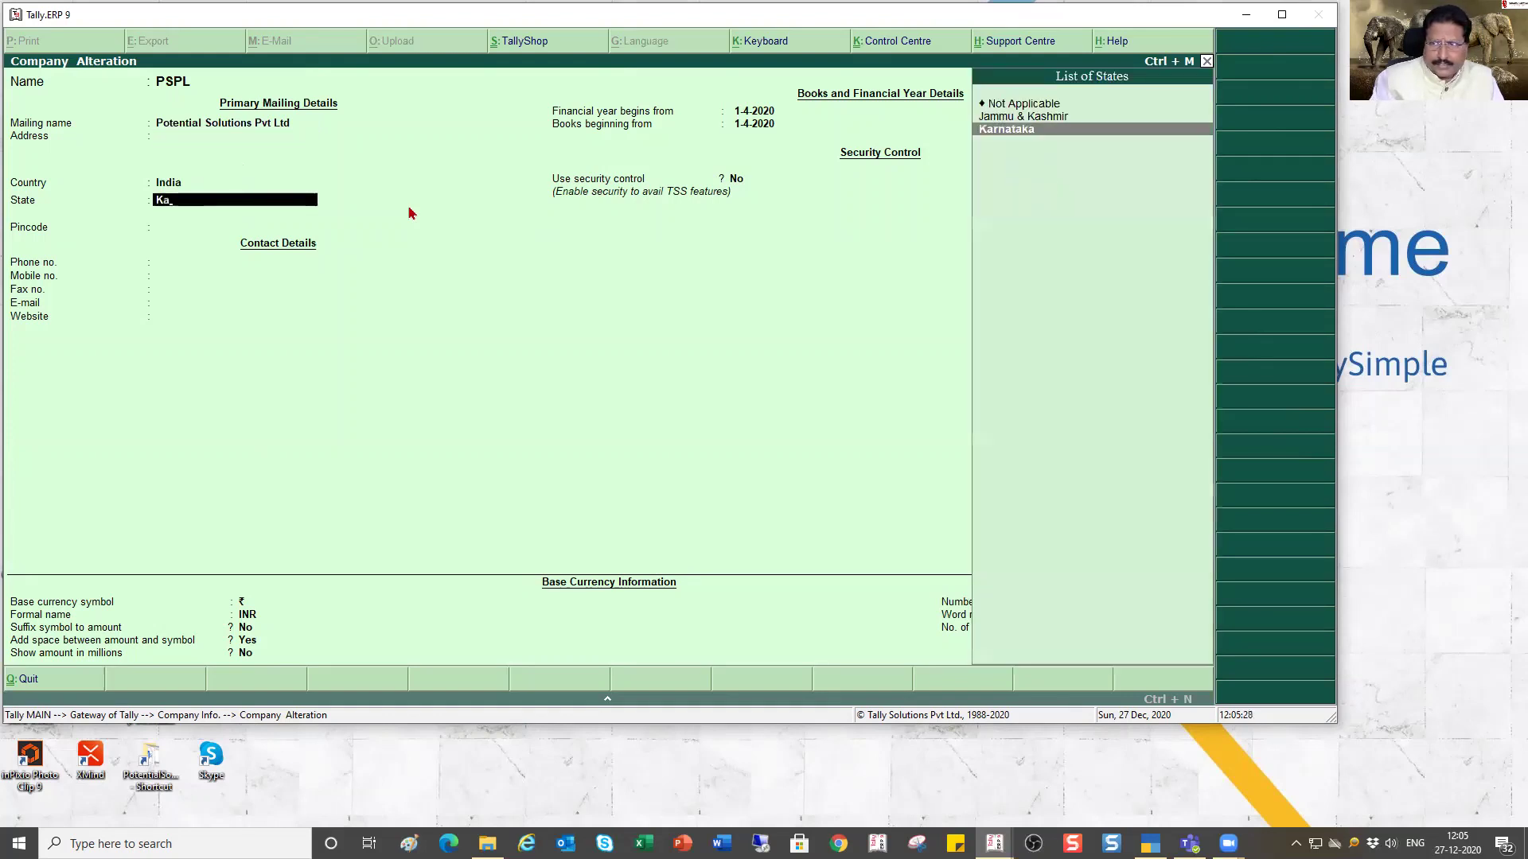
{"action": "key", "text": "Return"}
{"action": "key", "text": "Return"}
{"action": "key", "text": "Return"}
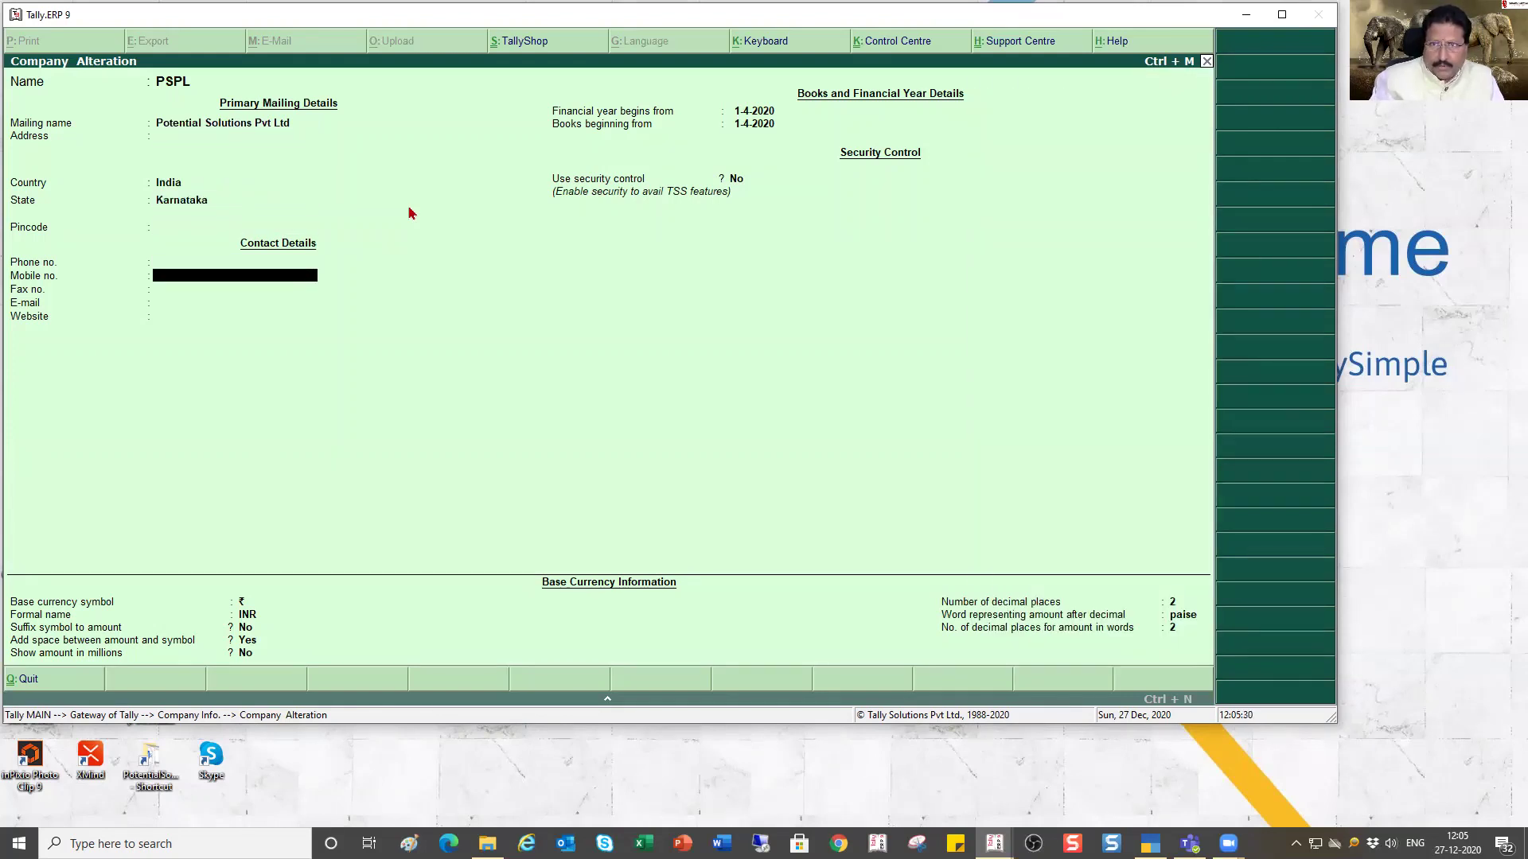
- Leave the remaining contact details blank, try a books beginning date of 1-6-2020, decline the data-loss prompt and quit the alteration unsaved
{"action": "key", "text": "Return"}
{"action": "key", "text": "Return"}
{"action": "key", "text": "Return"}
{"action": "key", "text": "Return"}
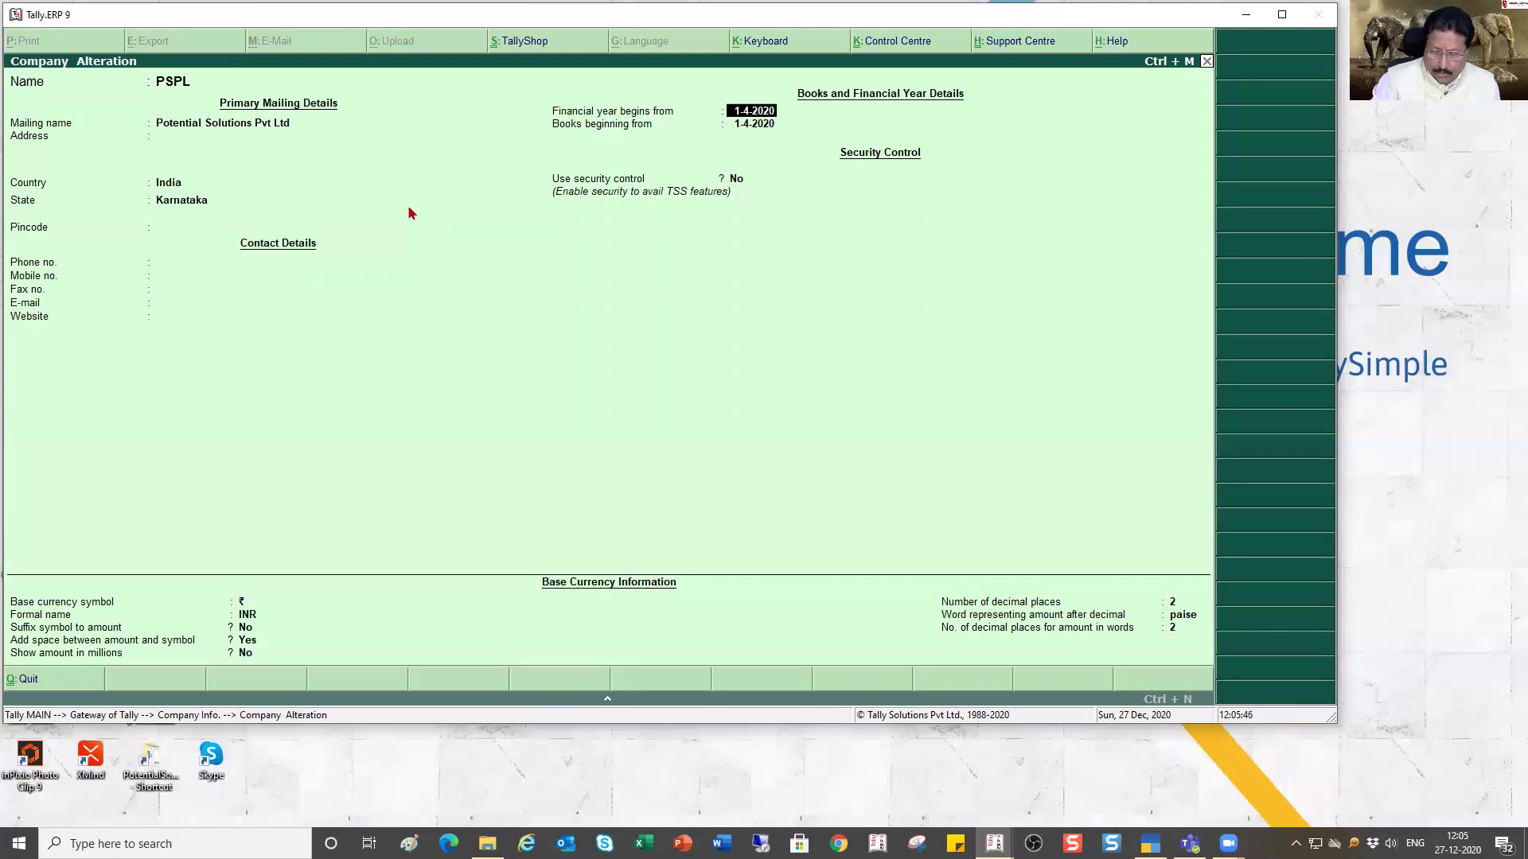
{"action": "key", "text": "Return"}
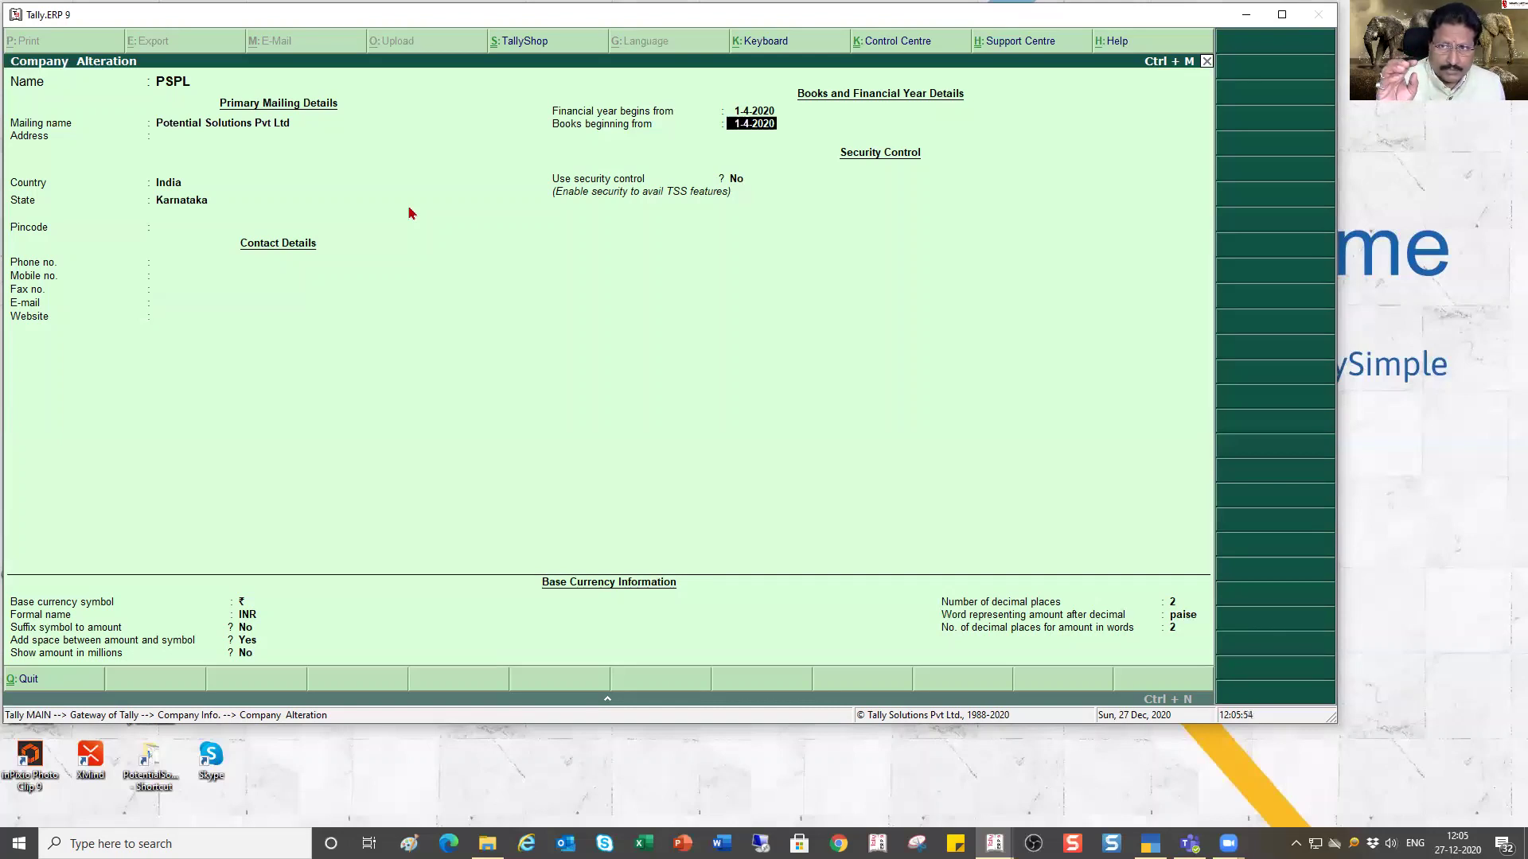
{"action": "type", "text": "1-6"}
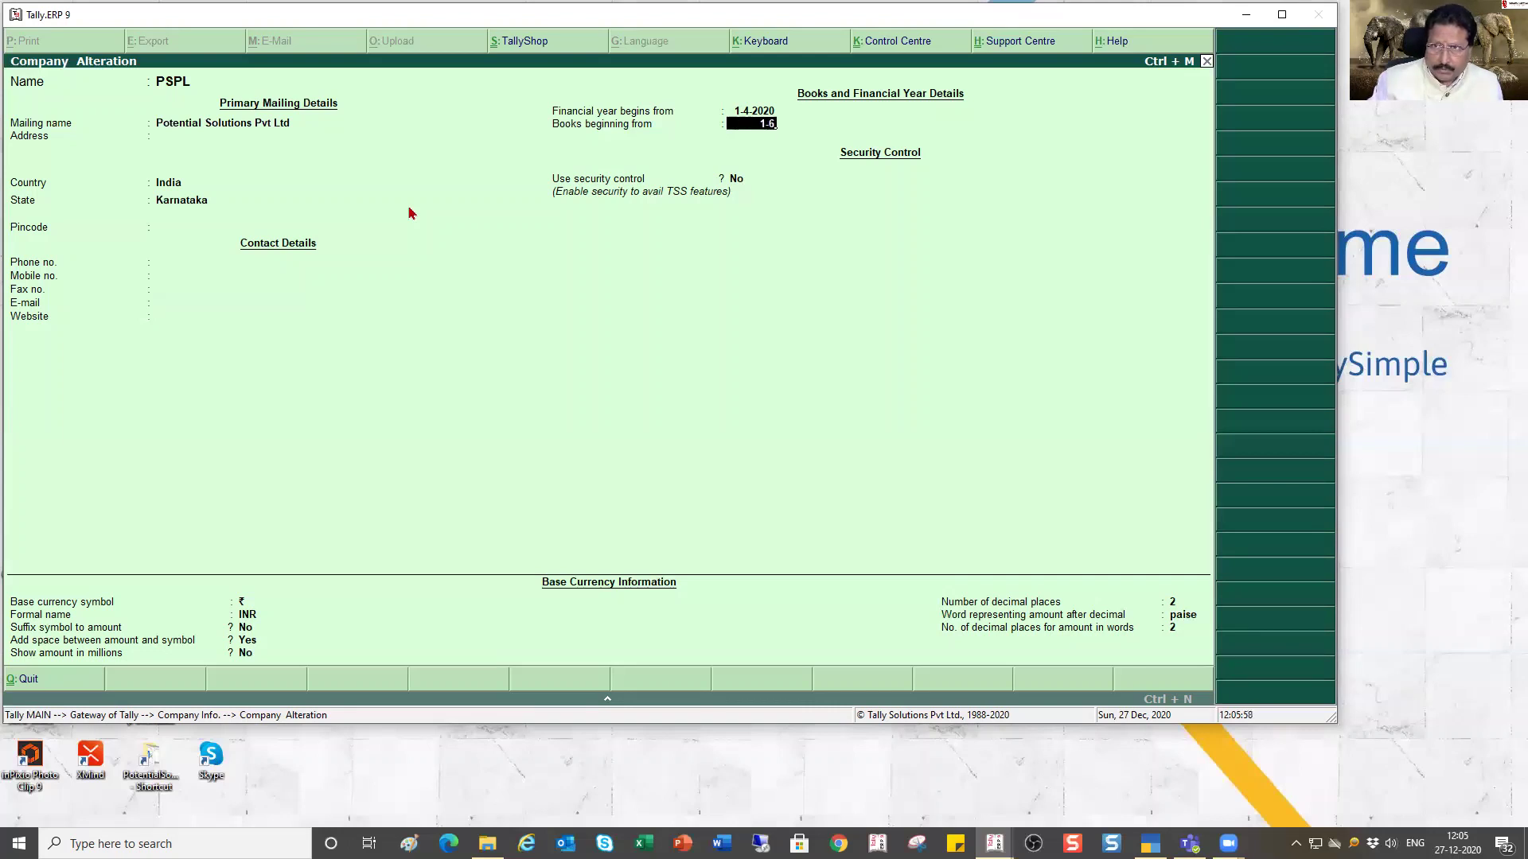
{"action": "key", "text": "Return"}
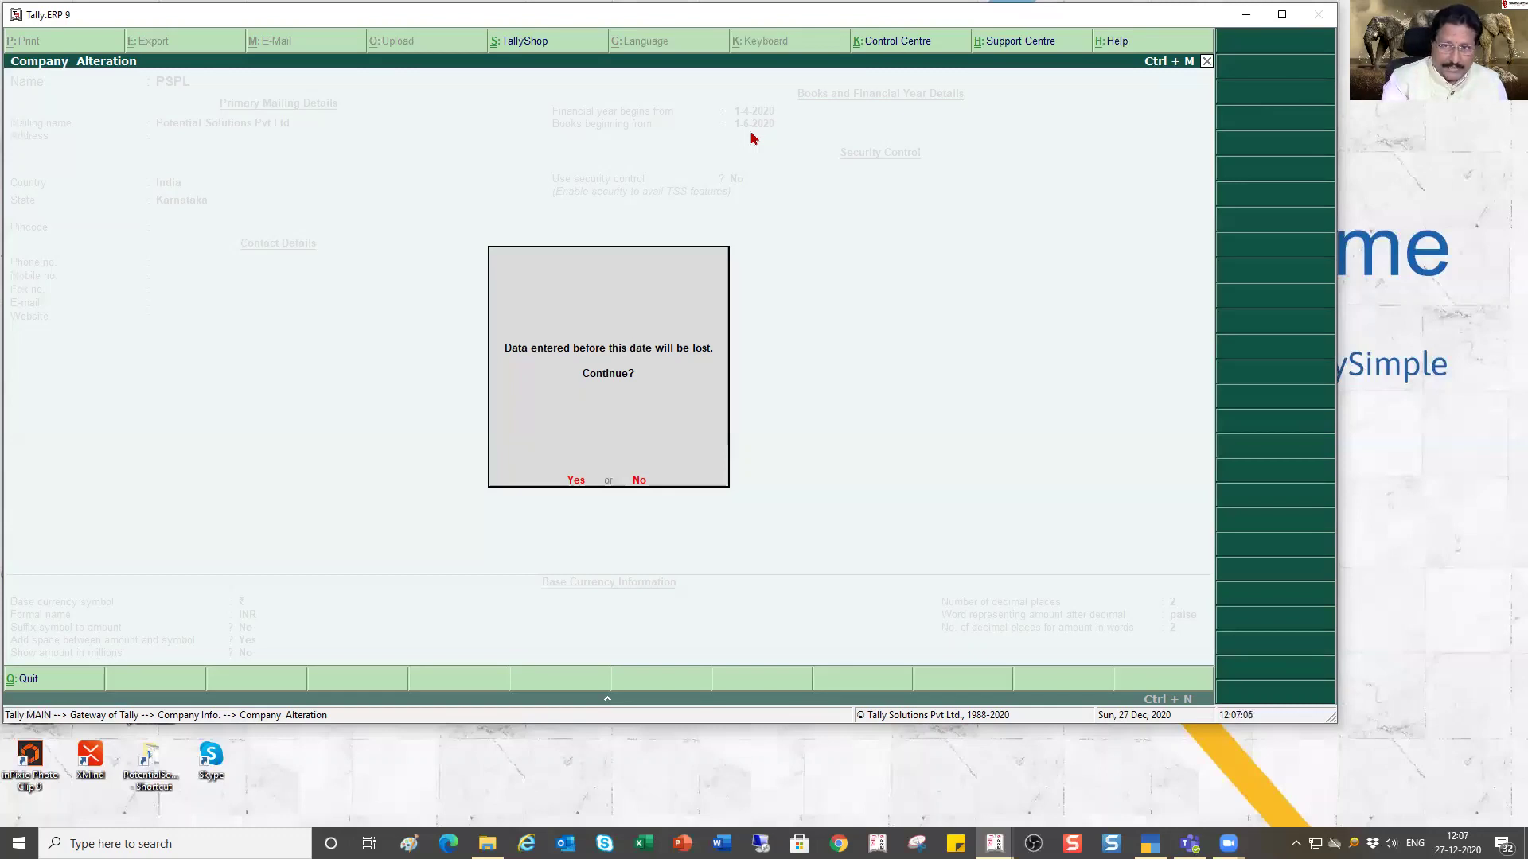
{"action": "key", "text": "n"}
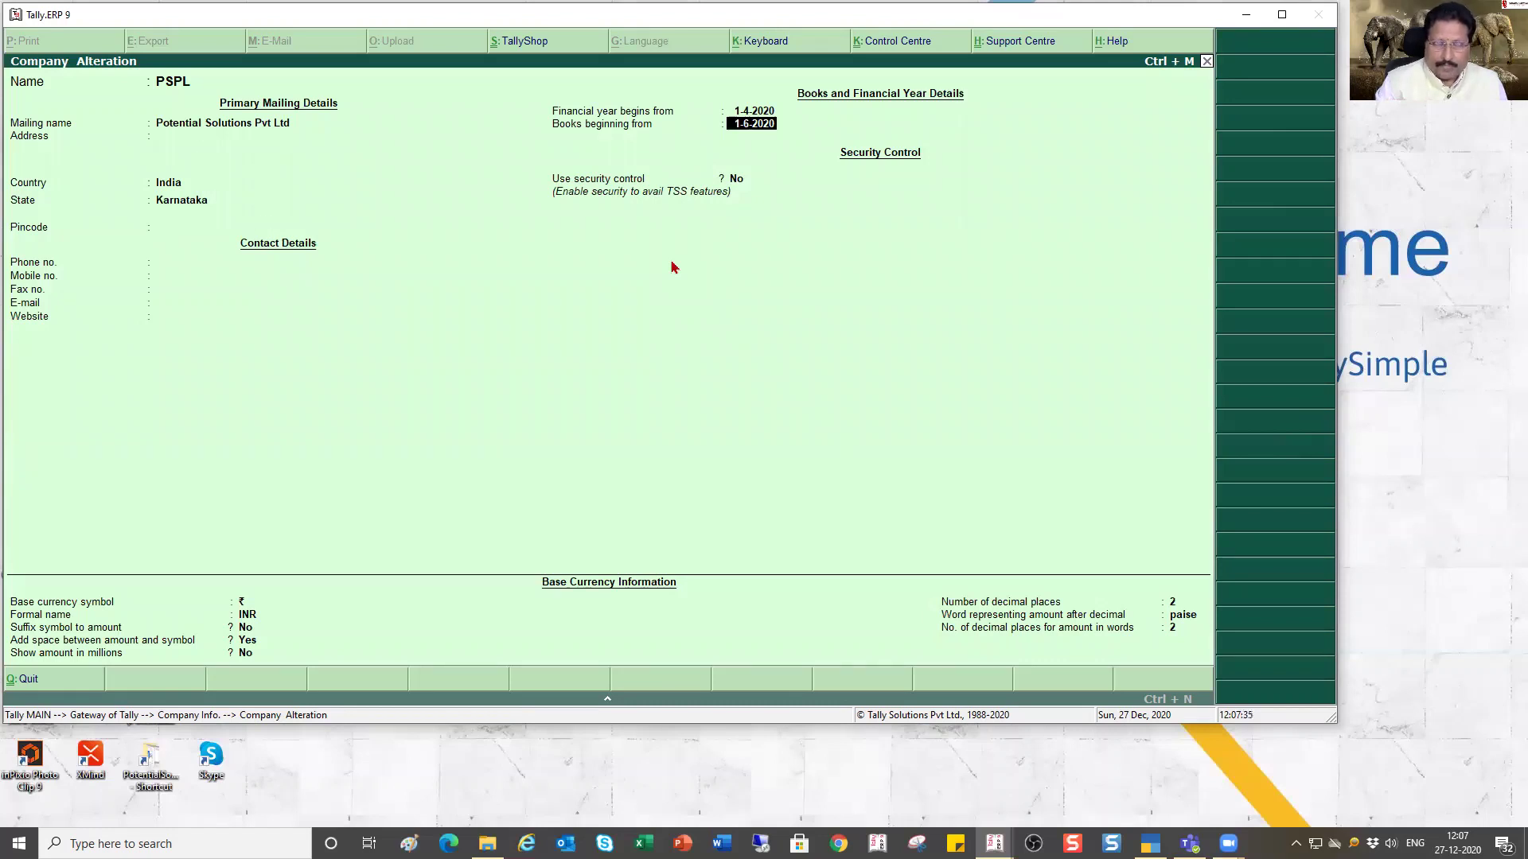
{"action": "key", "text": "Escape"}
{"action": "key", "text": "Escape"}
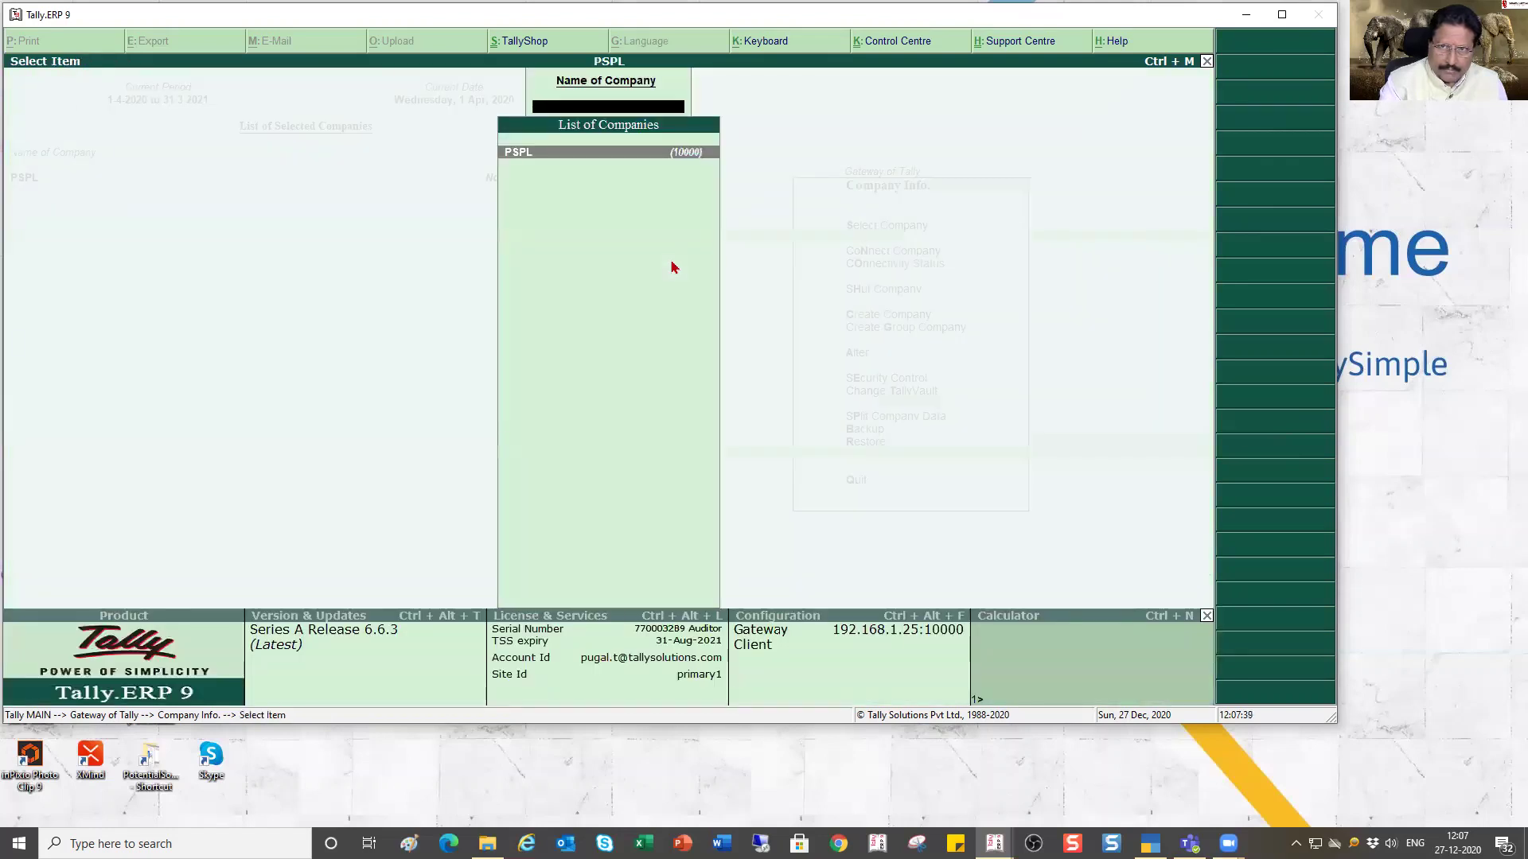
- Return to the Gateway of Tally, shut the company PSPL and load it again from the company list
{"action": "key", "text": "Return"}
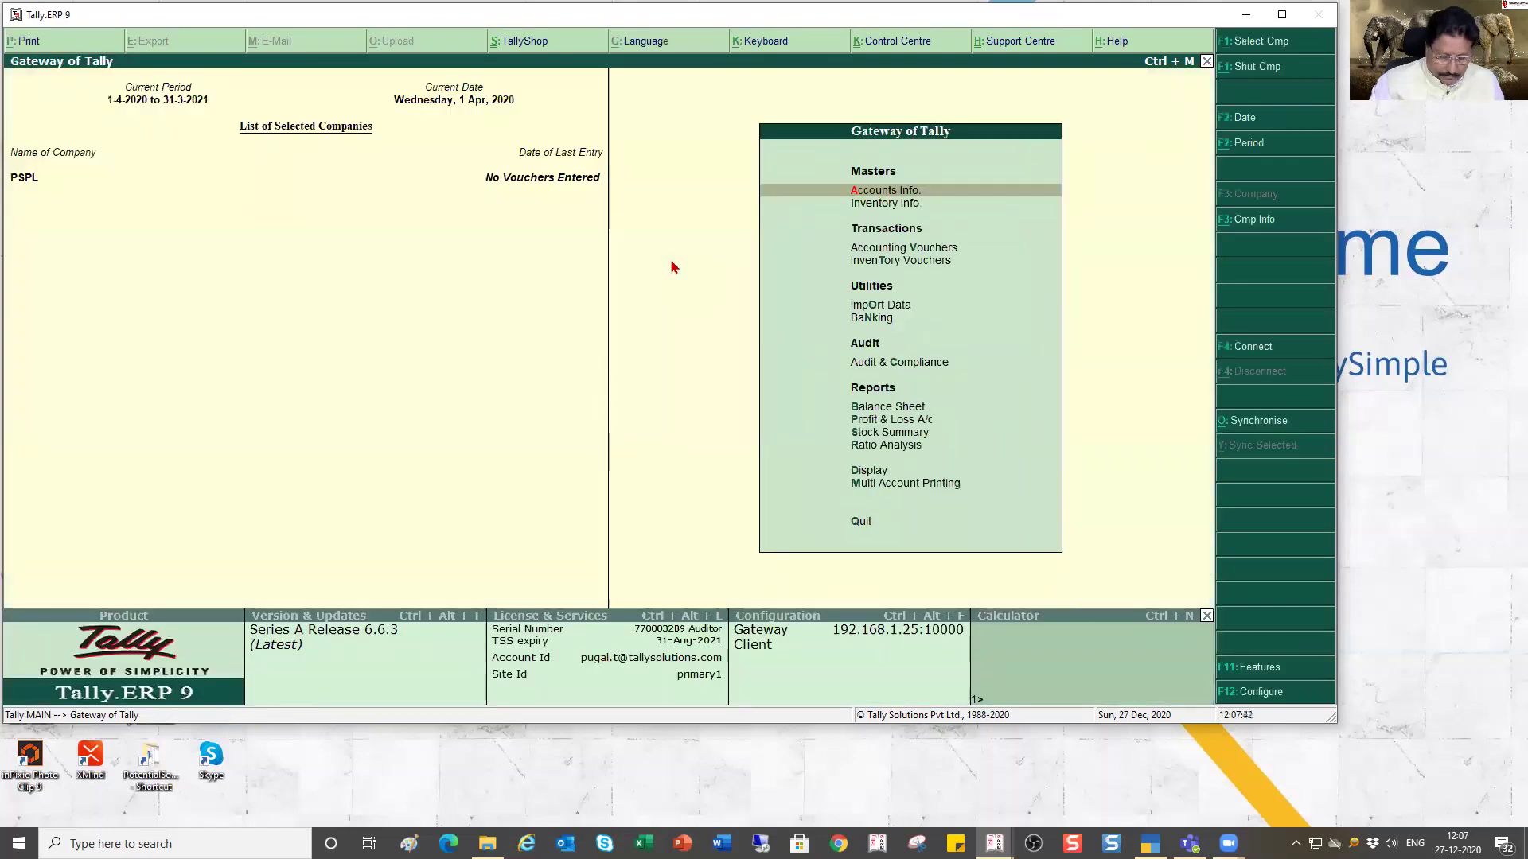
{"action": "key", "text": "alt+F1"}
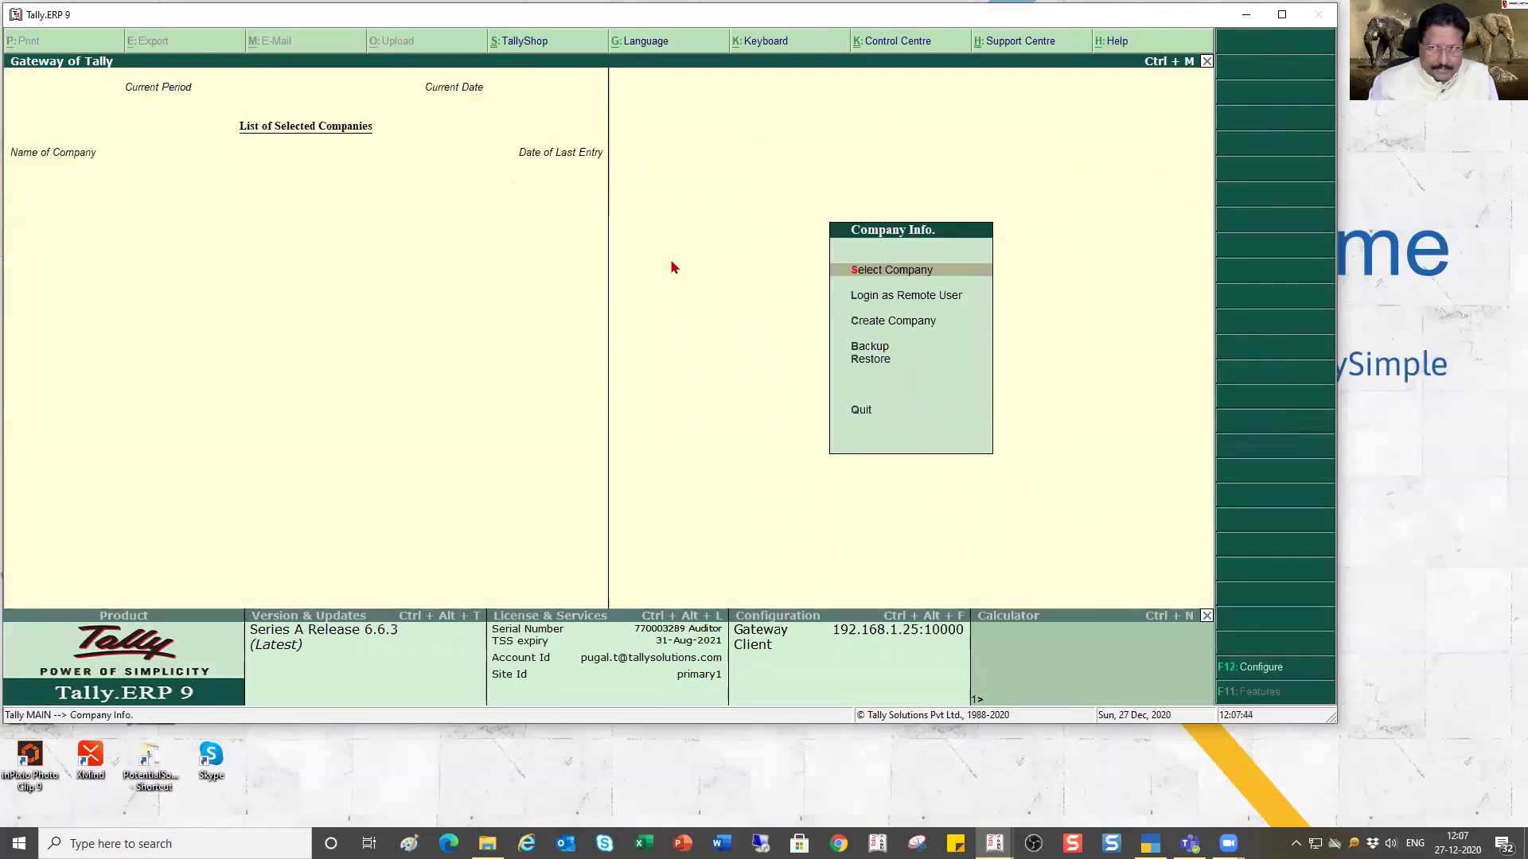
{"action": "key", "text": "Return"}
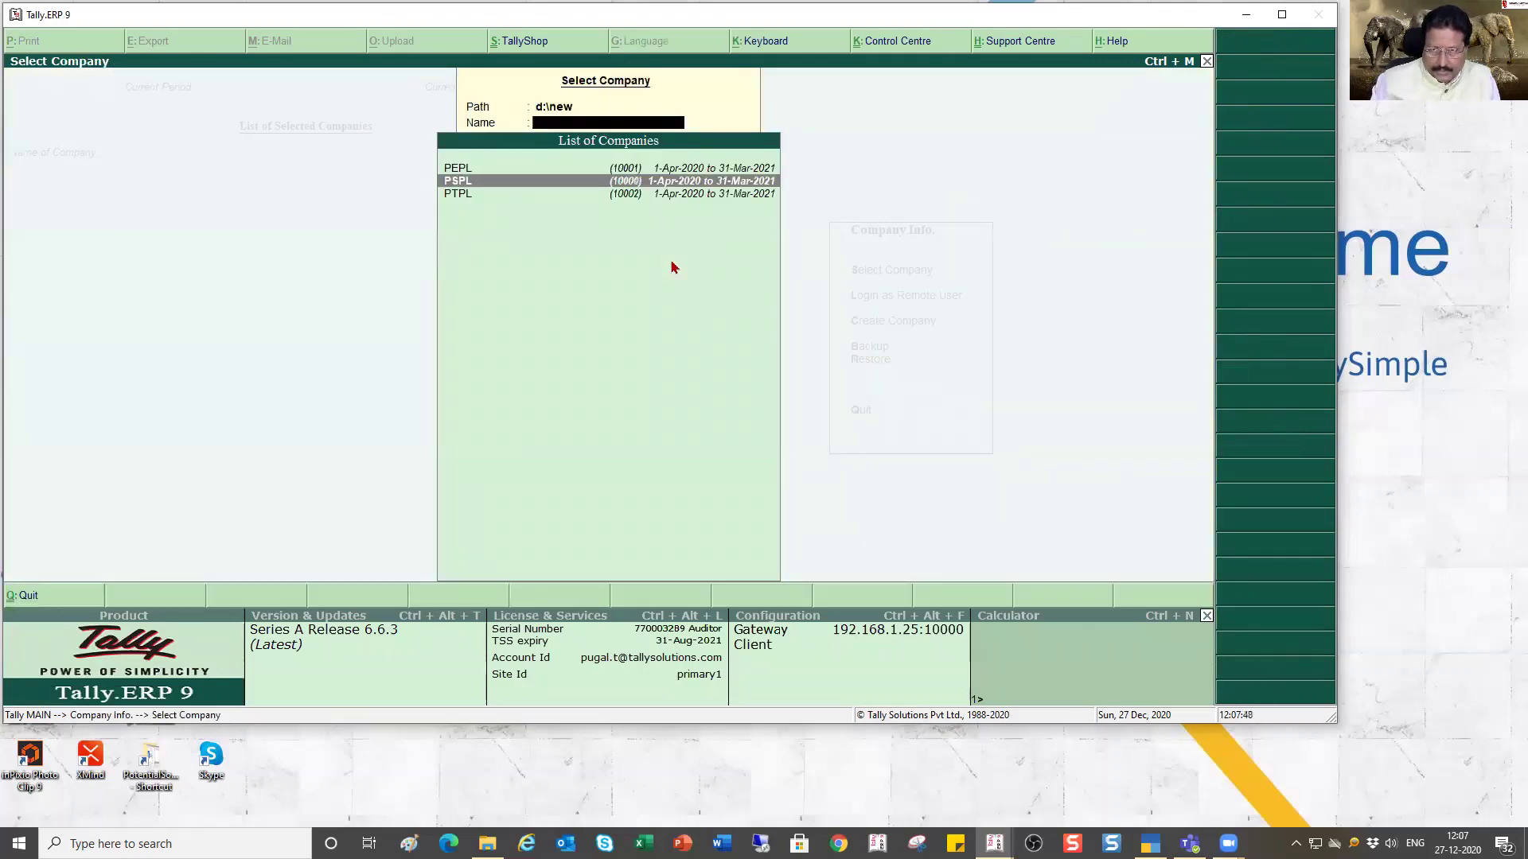
{"action": "key", "text": "Return"}
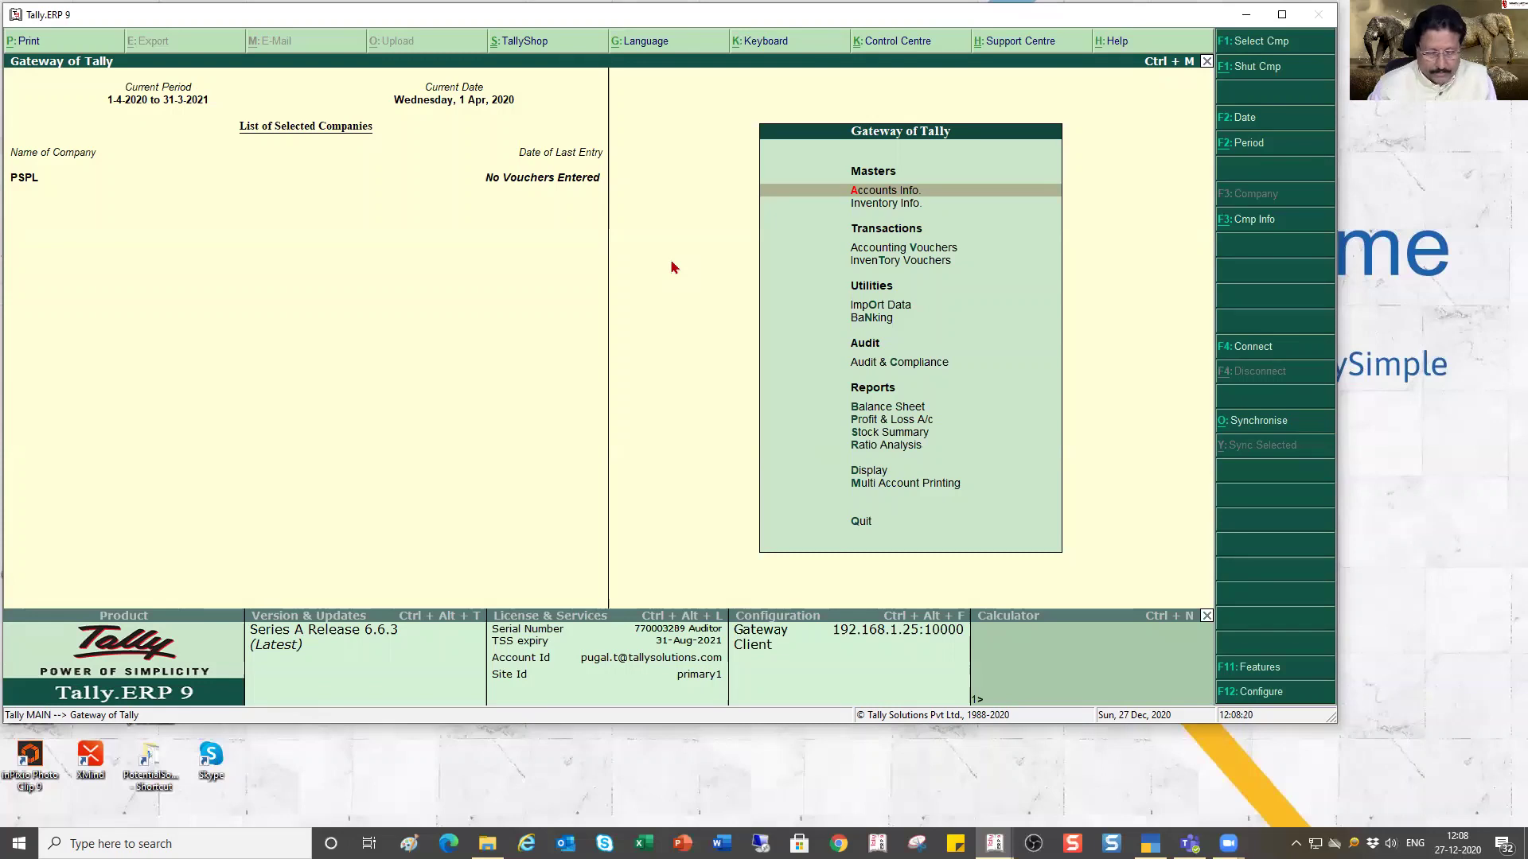
- Open the loaded company PSPL for alteration from the company information options
{"action": "key", "text": "alt+F3"}
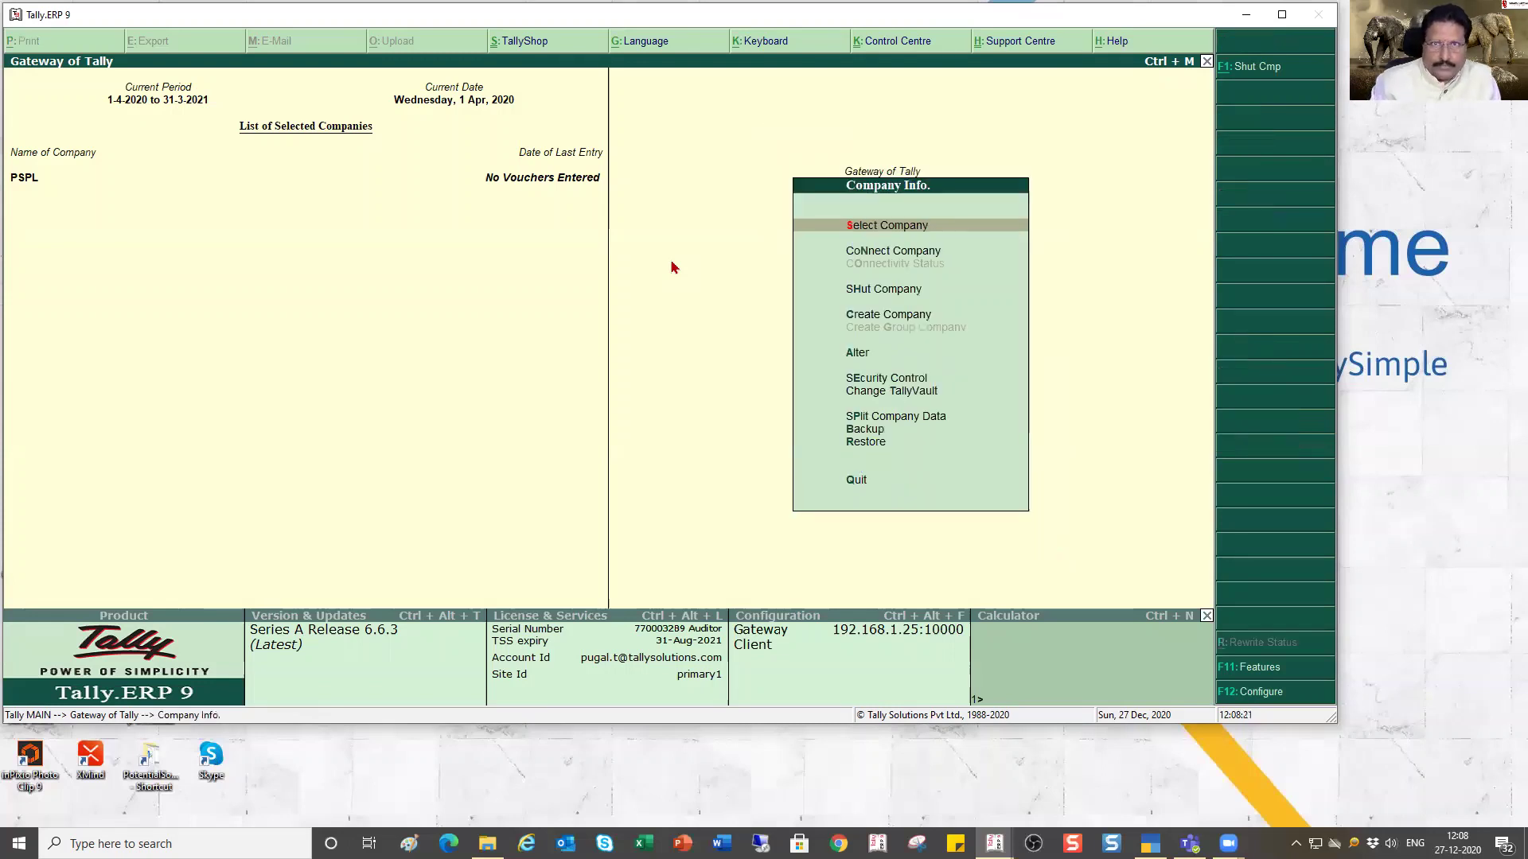
{"action": "key", "text": "Down"}
{"action": "key", "text": "Down"}
{"action": "key", "text": "Down"}
{"action": "key", "text": "Down"}
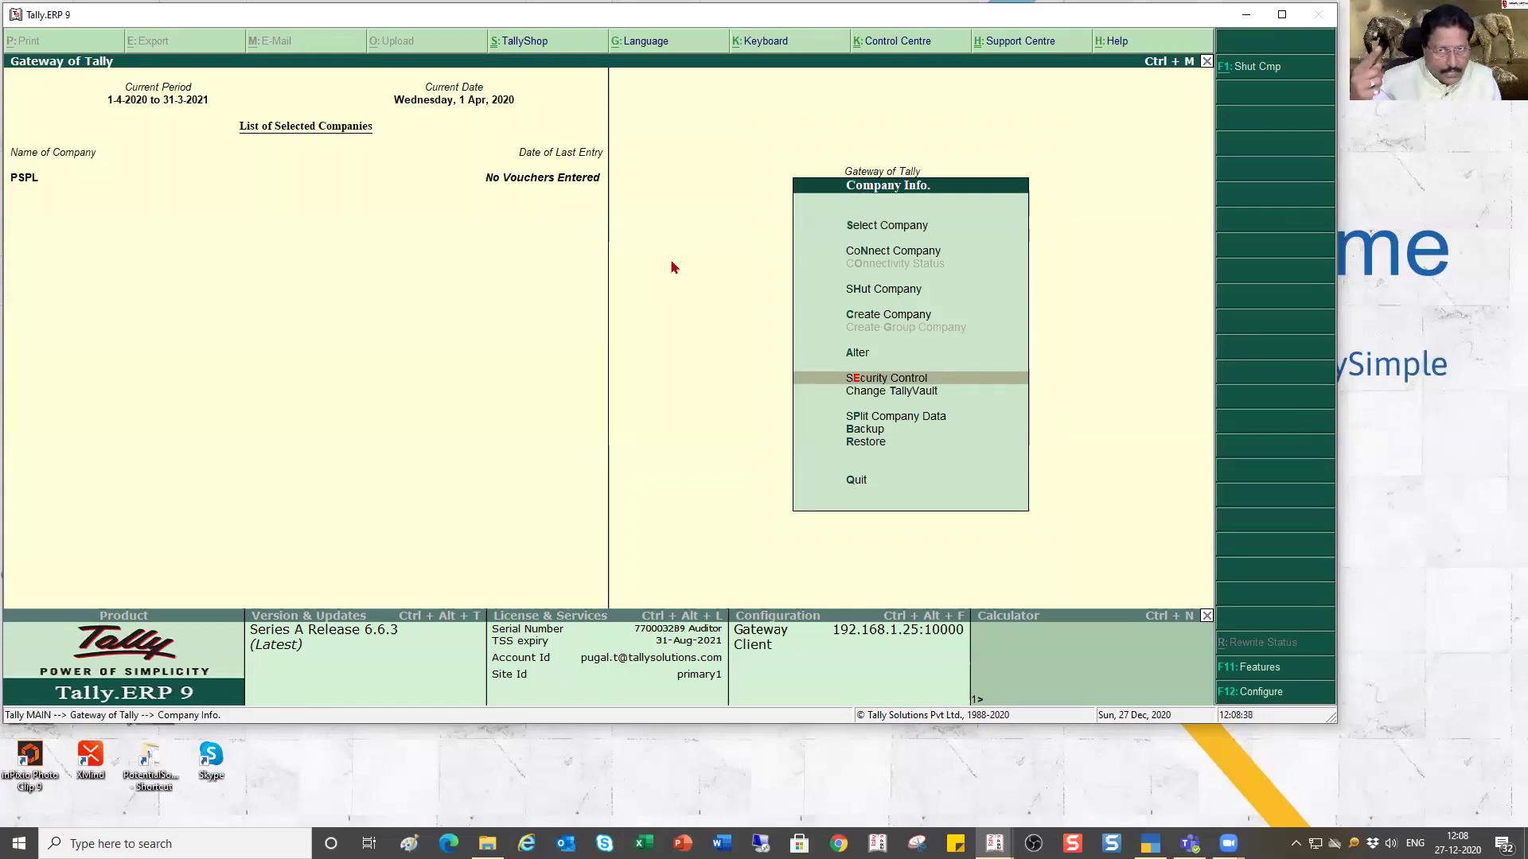
{"action": "key", "text": "Up"}
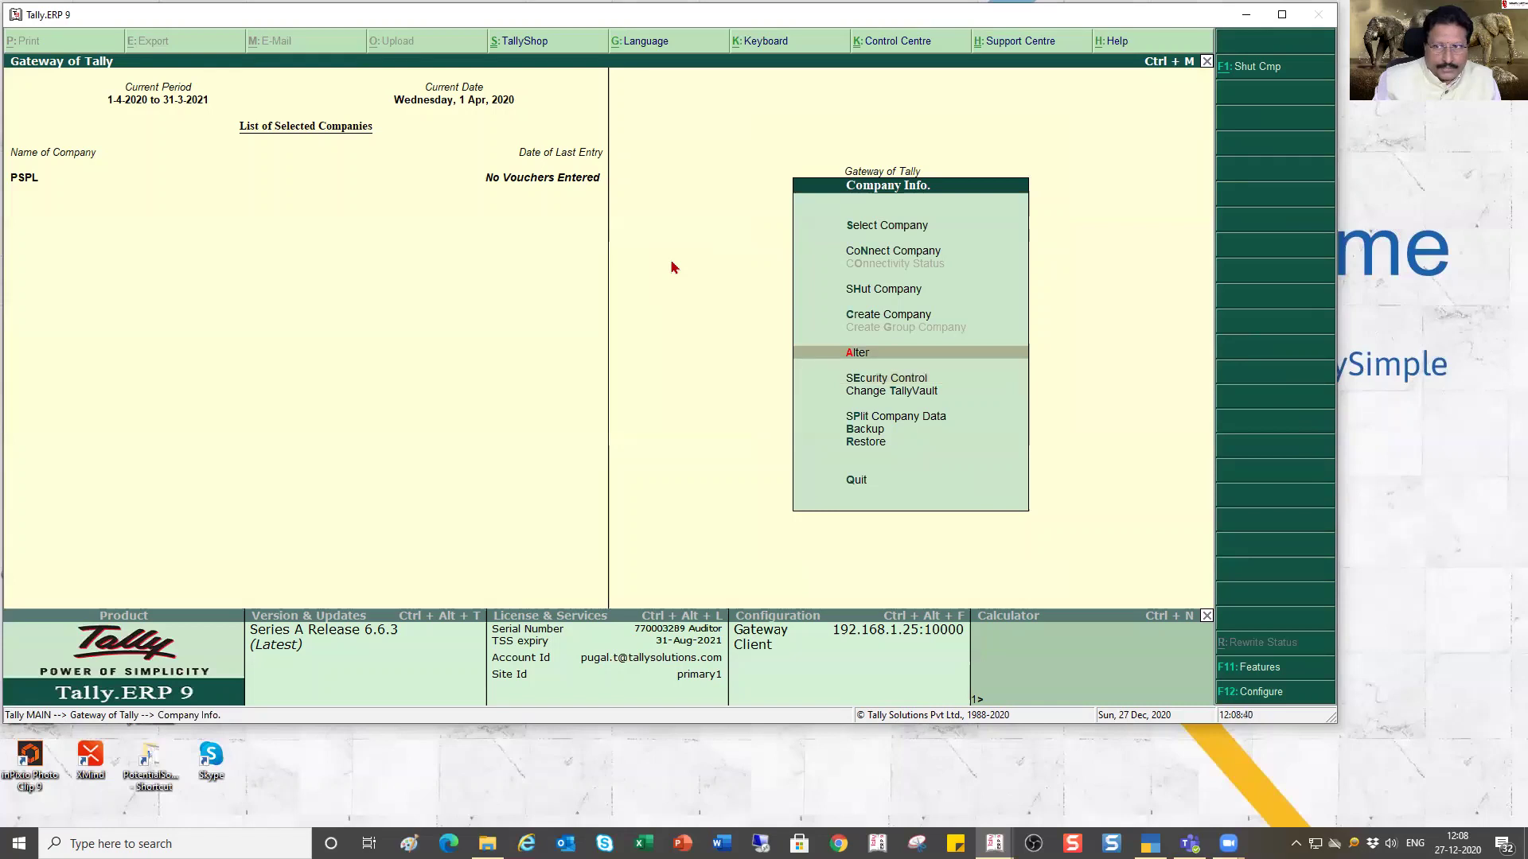
{"action": "key", "text": "Return"}
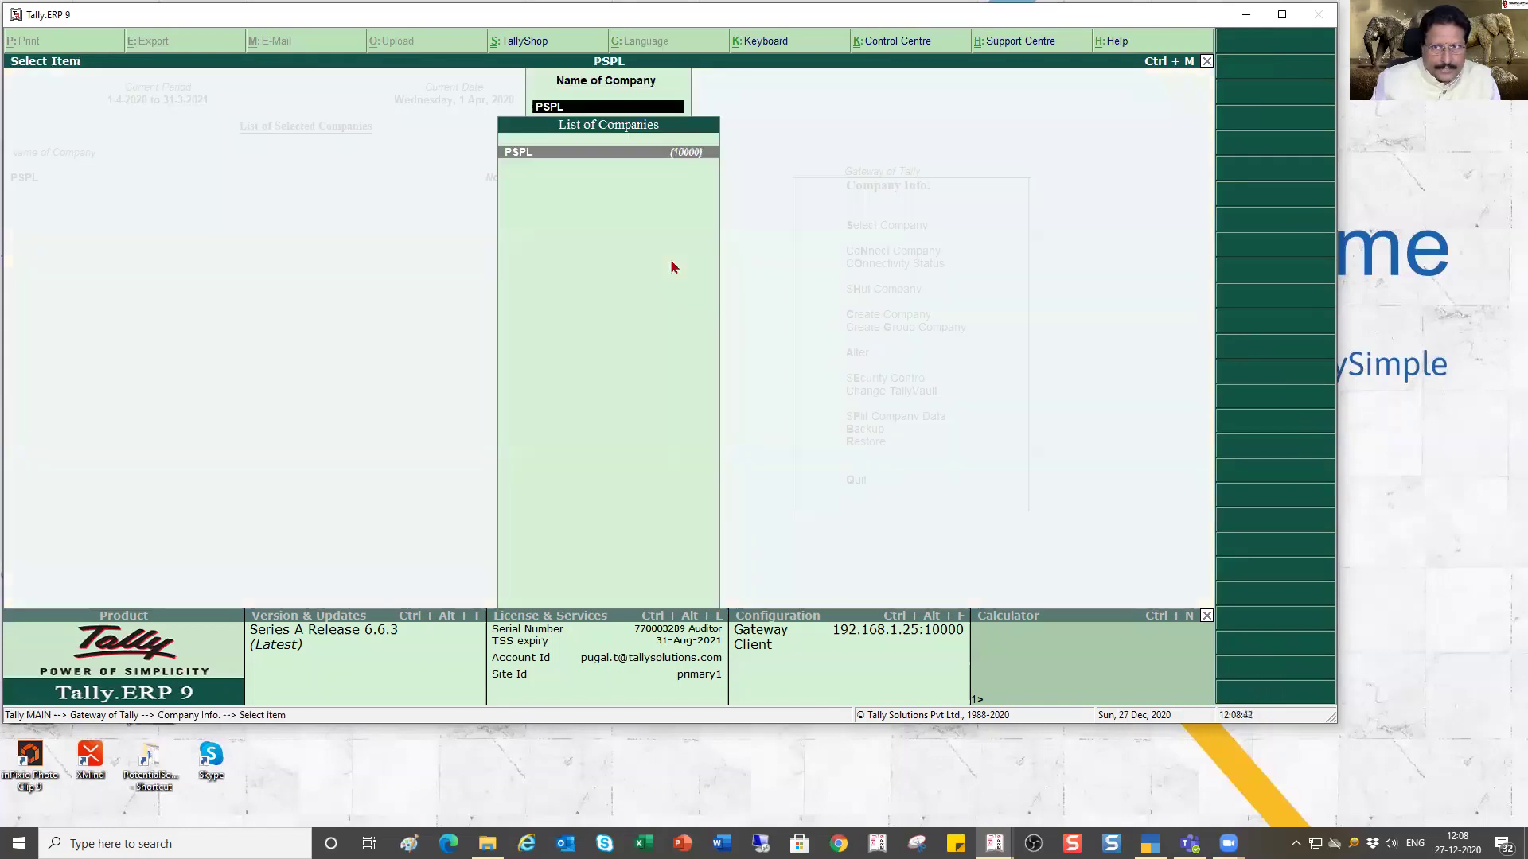
{"action": "key", "text": "Return"}
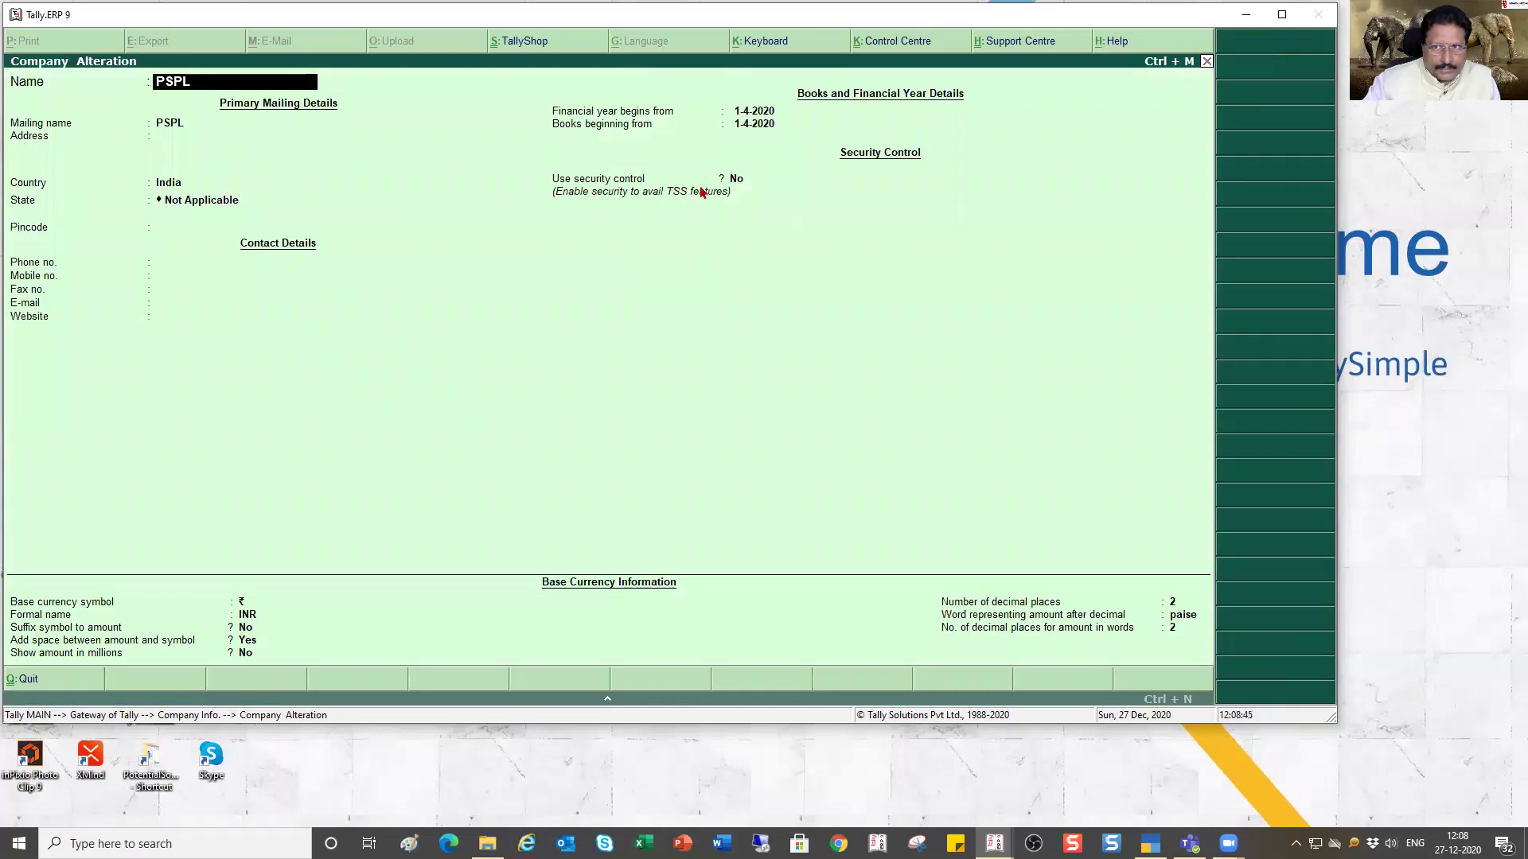
- Try setting the use of security control to Yes for PSPL, abandon the alteration and return to the Gateway of Tally
{"action": "key", "text": "Return"}
{"action": "key", "text": "Return"}
{"action": "key", "text": "Return"}
{"action": "key", "text": "Return"}
{"action": "key", "text": "Return"}
{"action": "key", "text": "Return"}
{"action": "key", "text": "Return"}
{"action": "key", "text": "Return"}
{"action": "key", "text": "Return"}
{"action": "key", "text": "Return"}
{"action": "key", "text": "Return"}
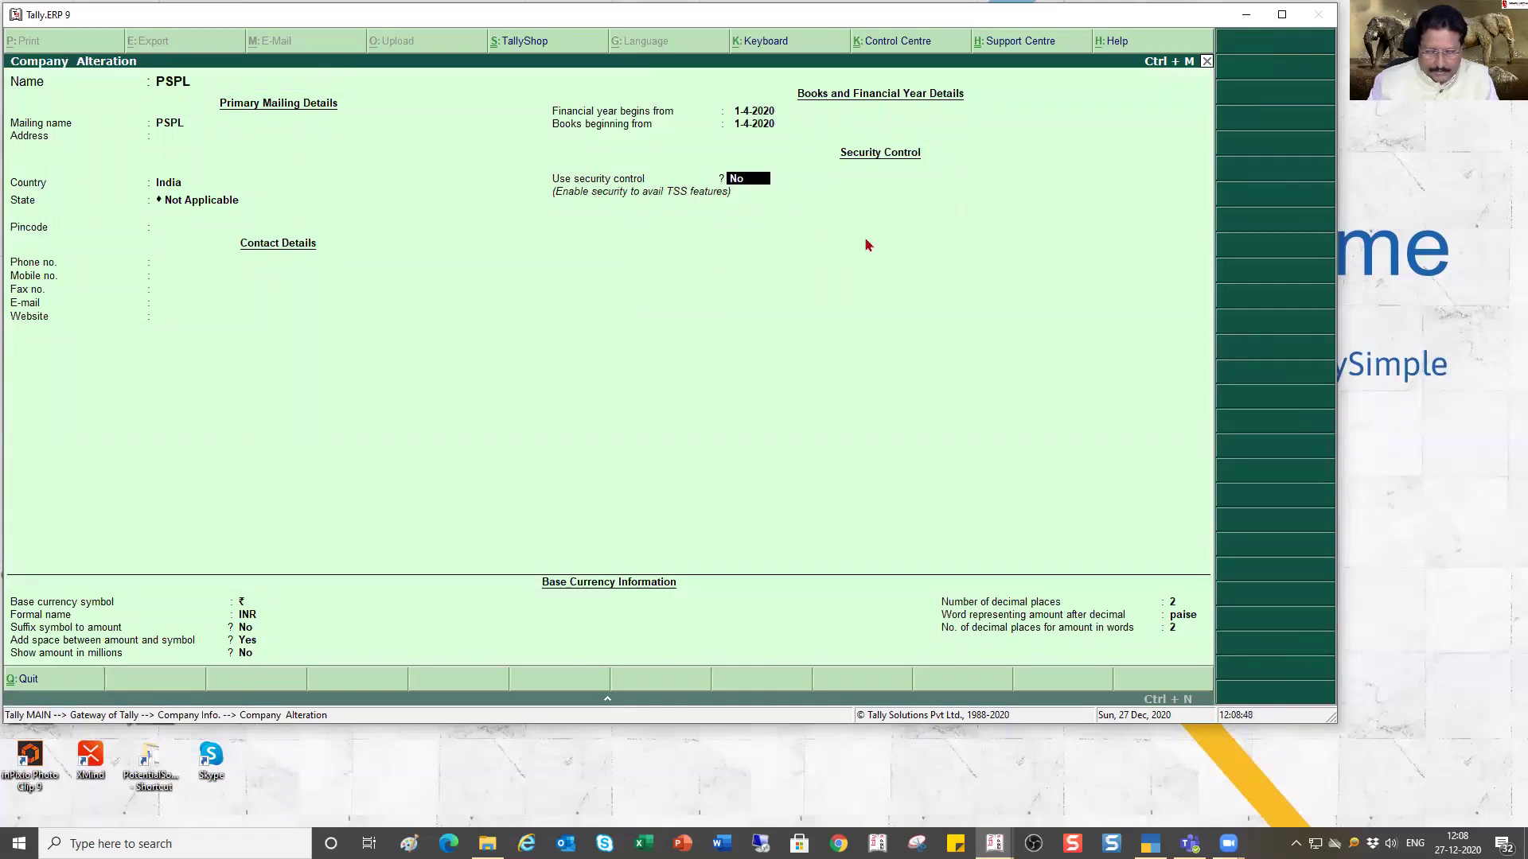
{"action": "key", "text": "y"}
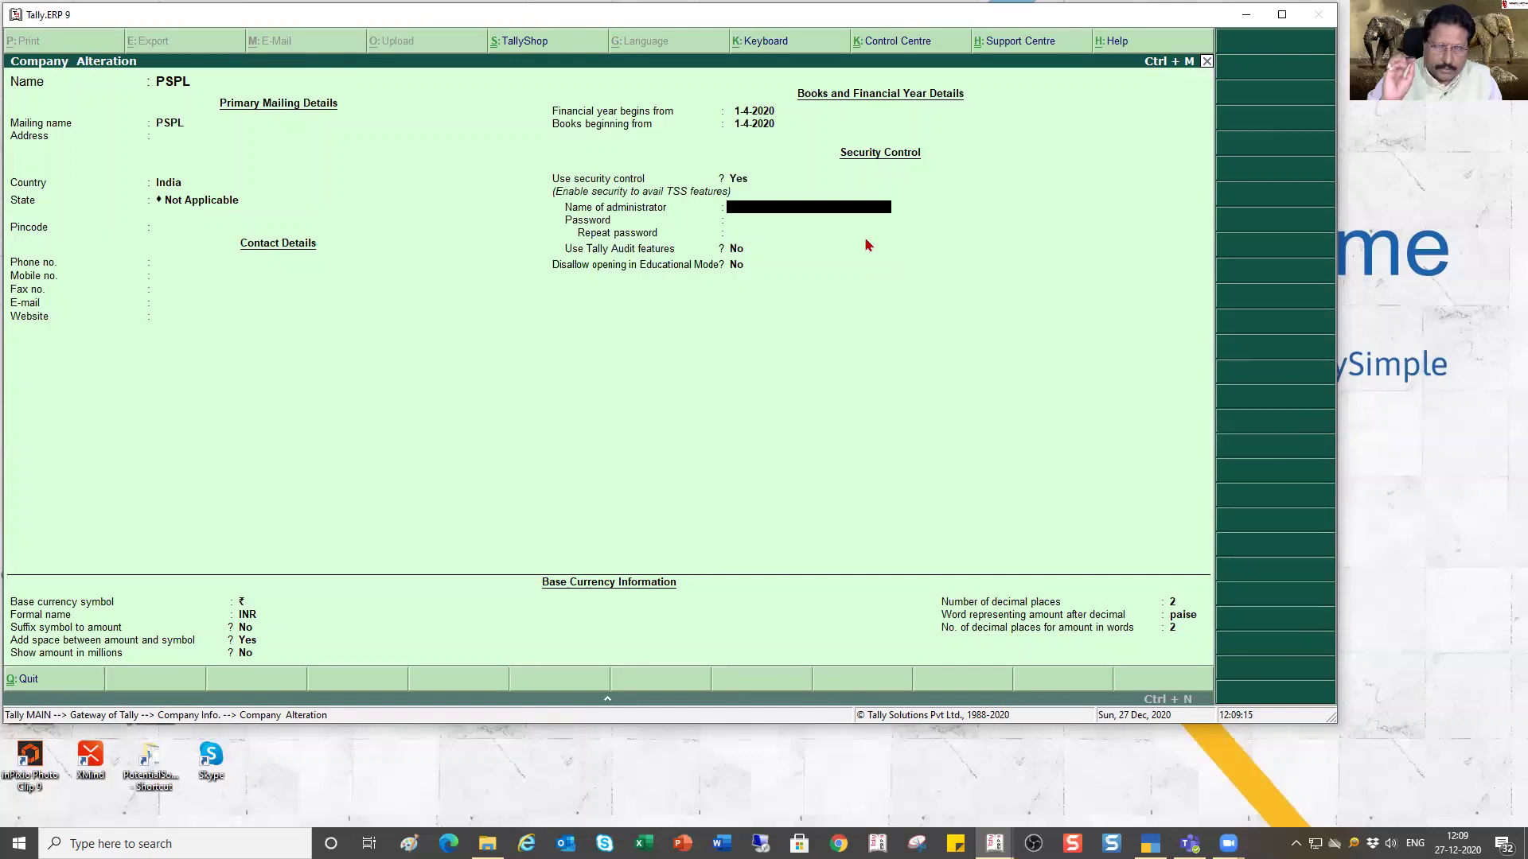
{"action": "key", "text": "Return"}
{"action": "key", "text": "Return"}
{"action": "key", "text": "s"}
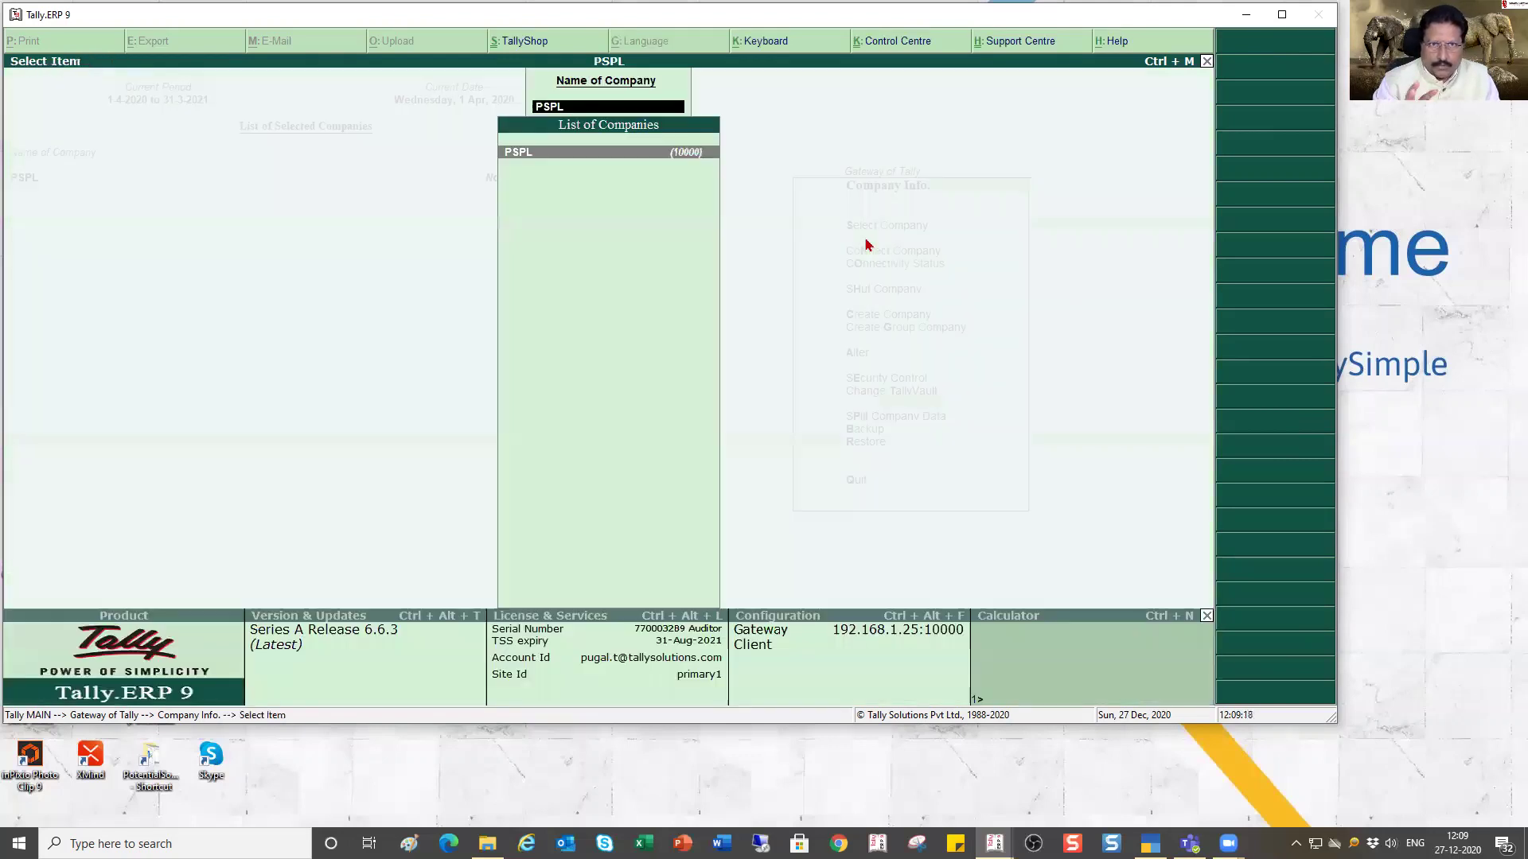
{"action": "key", "text": "Return"}
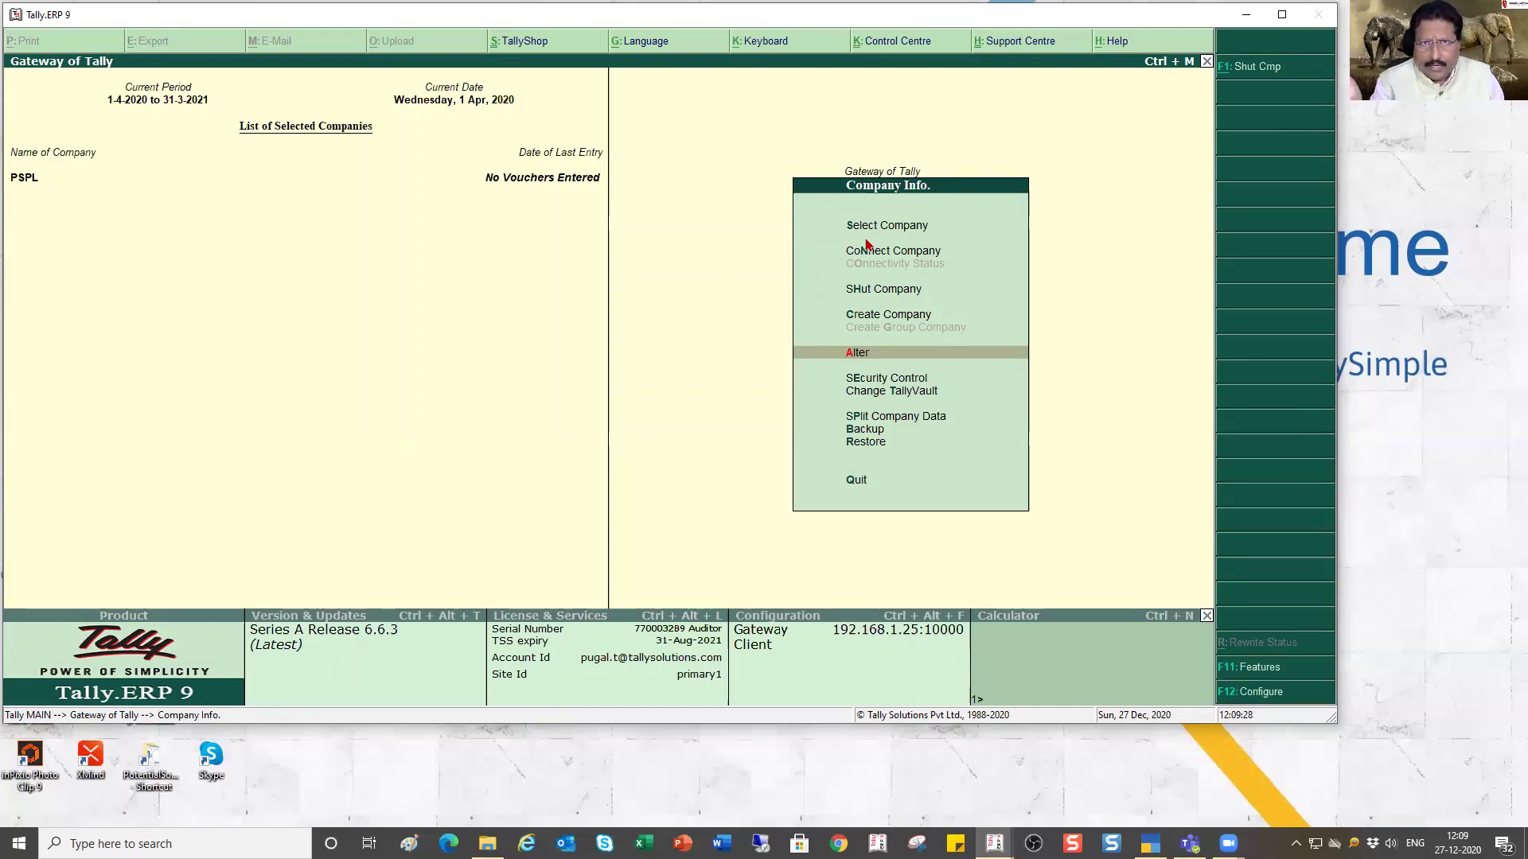
{"action": "key", "text": "Escape"}
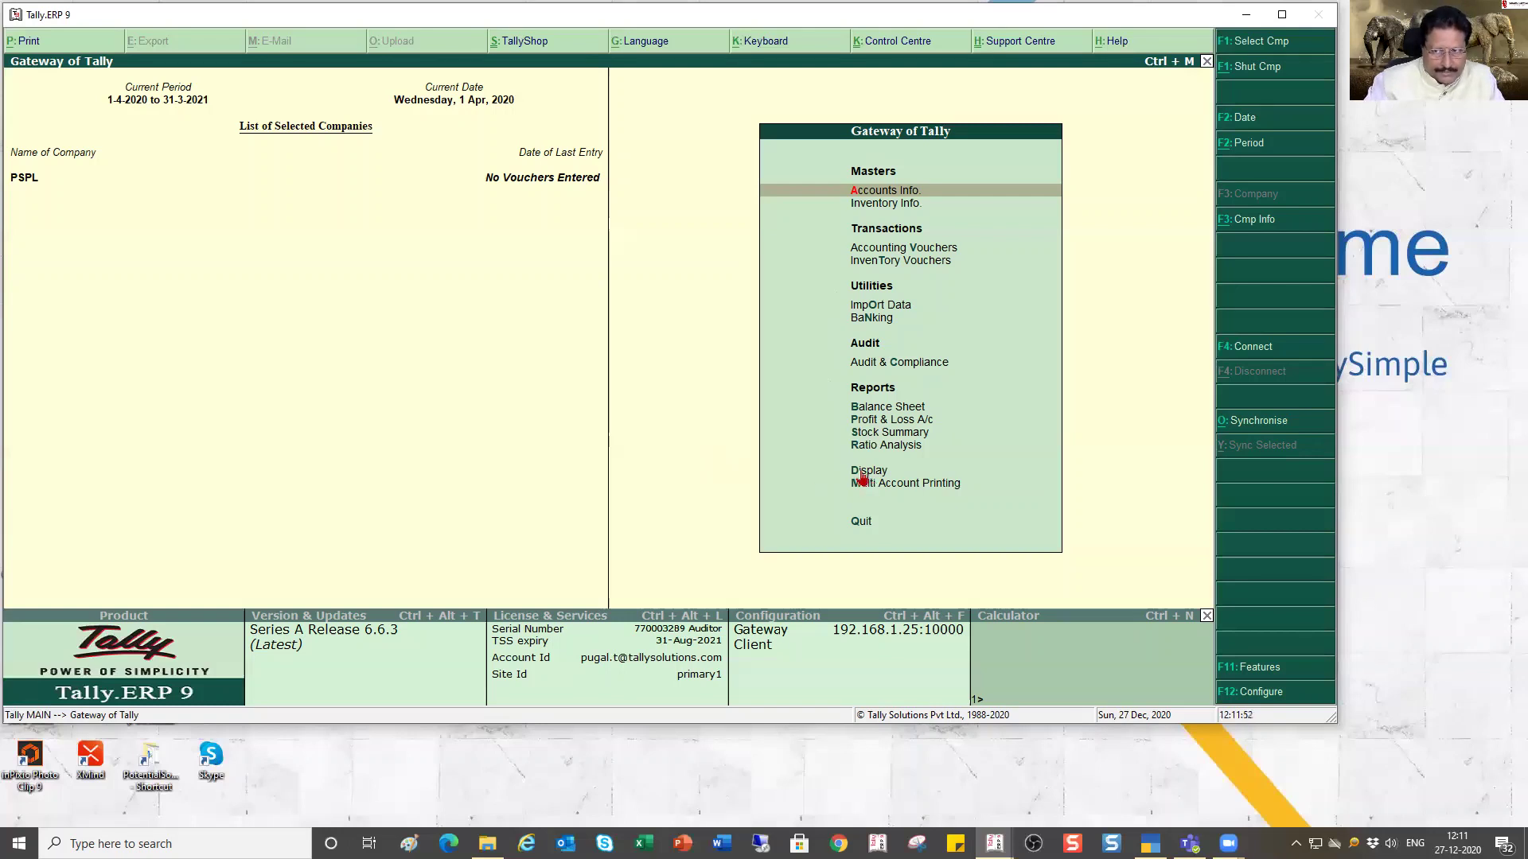
- Display the List of Accounts and examine the predefined groups from Capital Account through Current Assets down to Sundry Debtors
{"action": "key", "text": "d"}
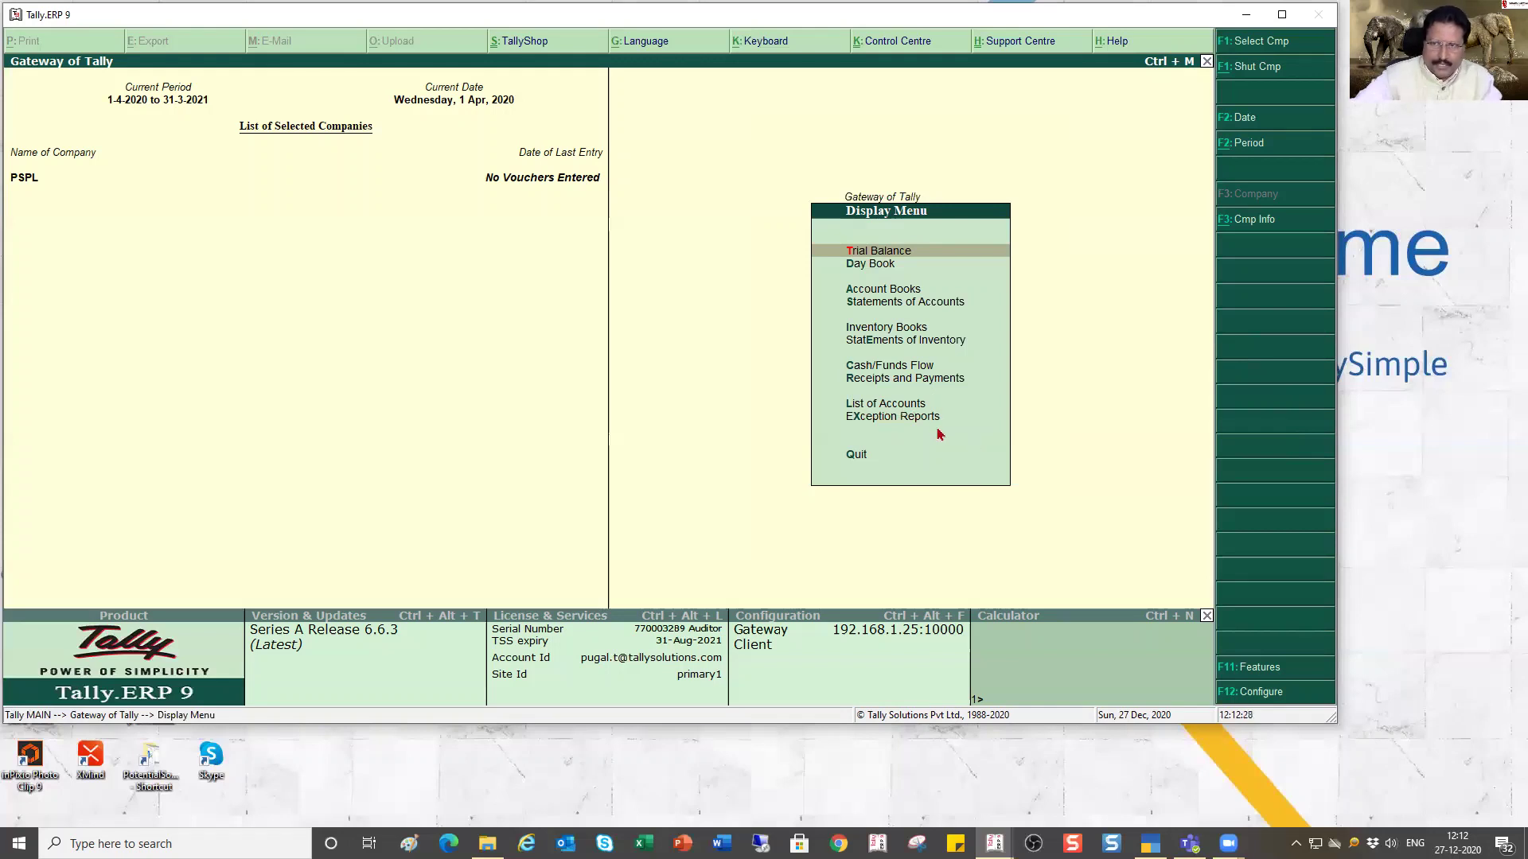
{"action": "left_click", "coordinate": [876, 410]}
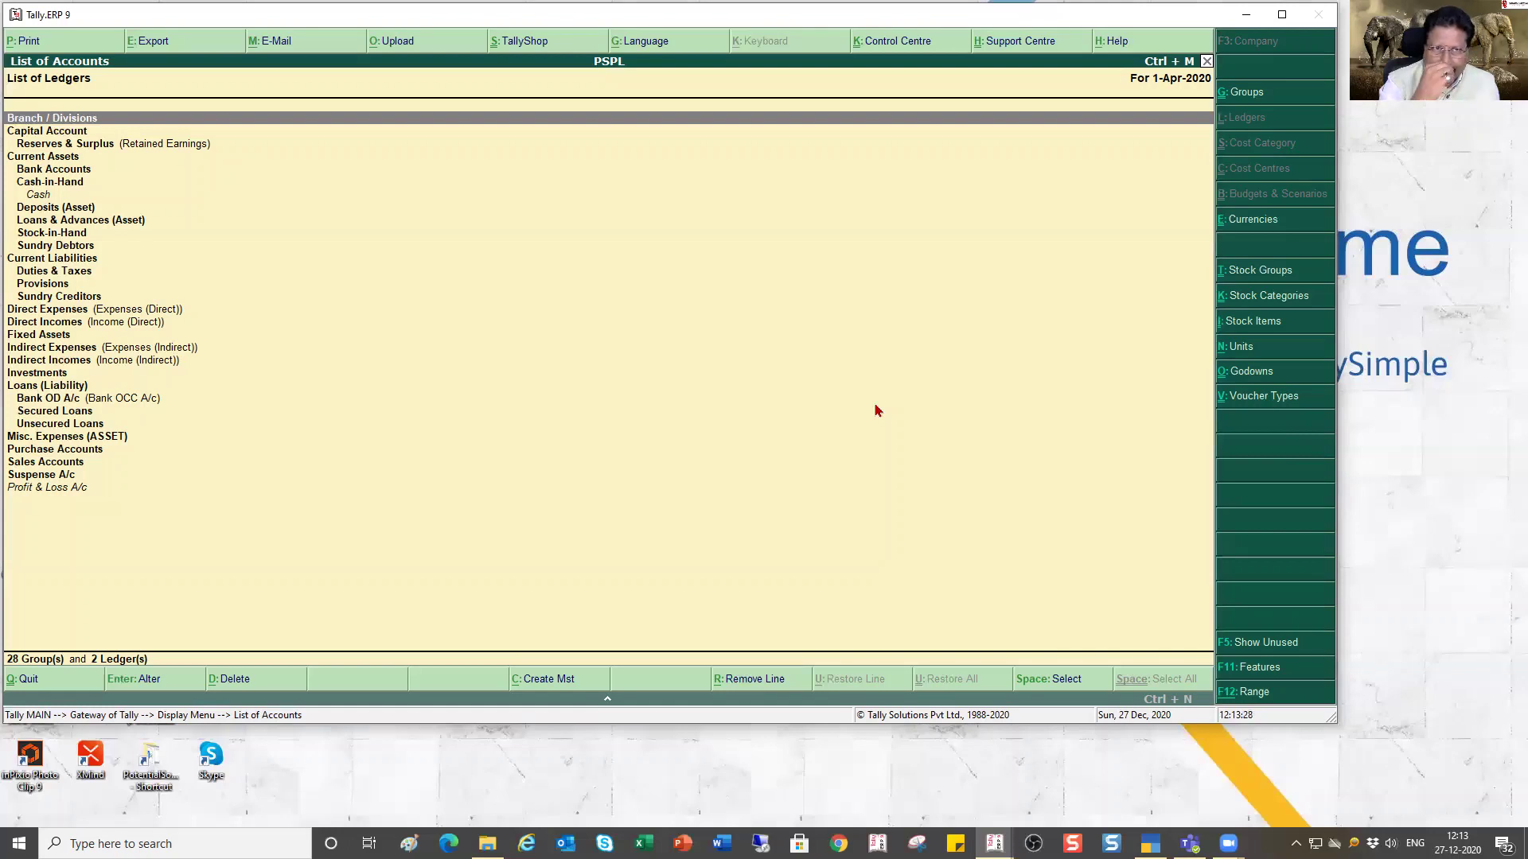
{"action": "left_click", "coordinate": [76, 132]}
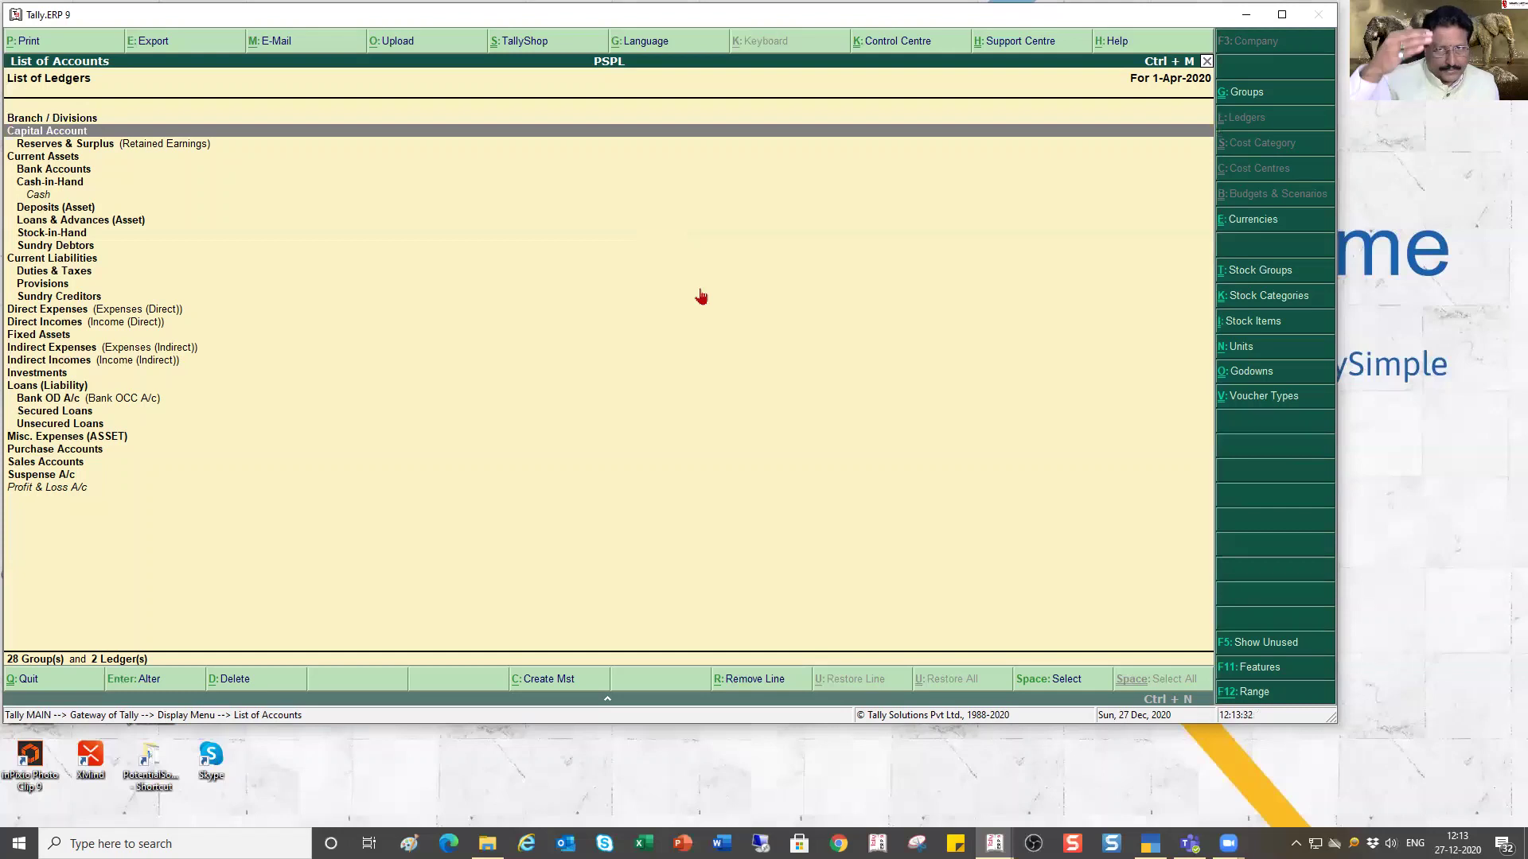
{"action": "key", "text": "Down"}
{"action": "key", "text": "Down"}
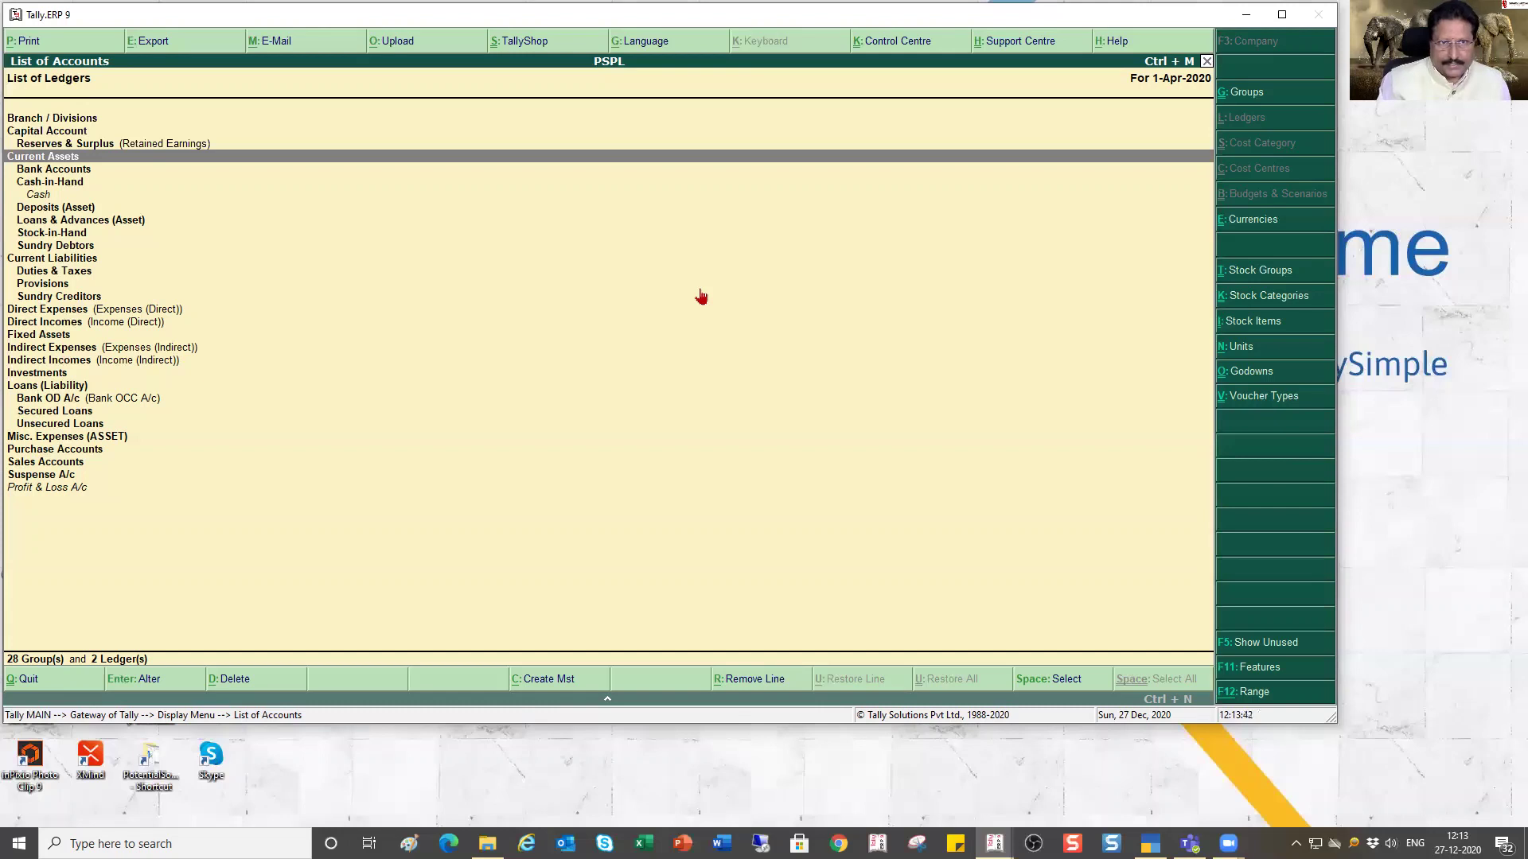
{"action": "key", "text": "Down"}
{"action": "key", "text": "Down"}
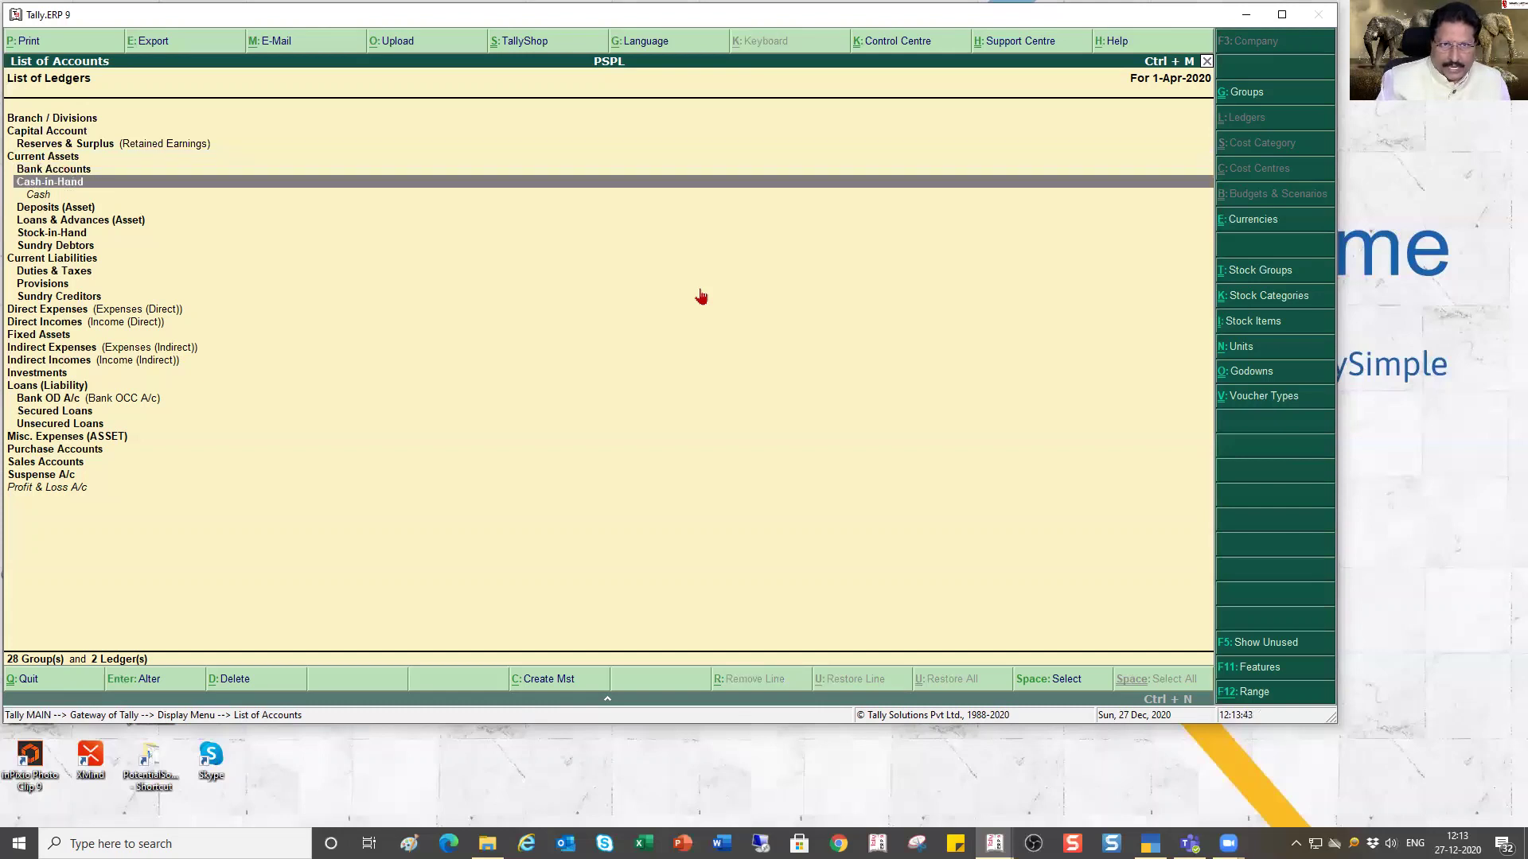
{"action": "key", "text": "Down"}
{"action": "key", "text": "Down"}
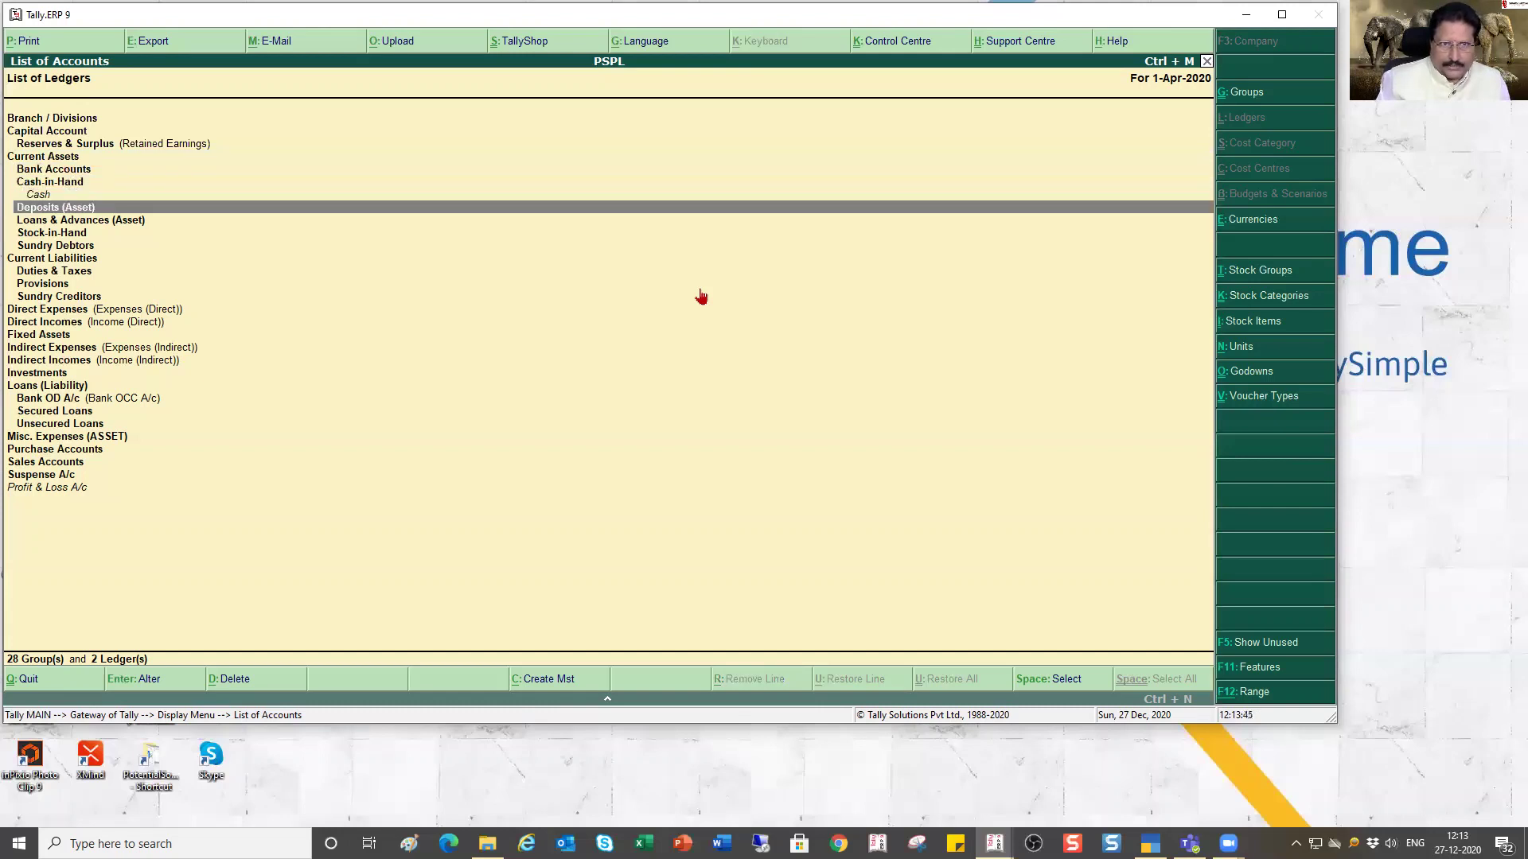
{"action": "key", "text": "Down"}
{"action": "key", "text": "Down"}
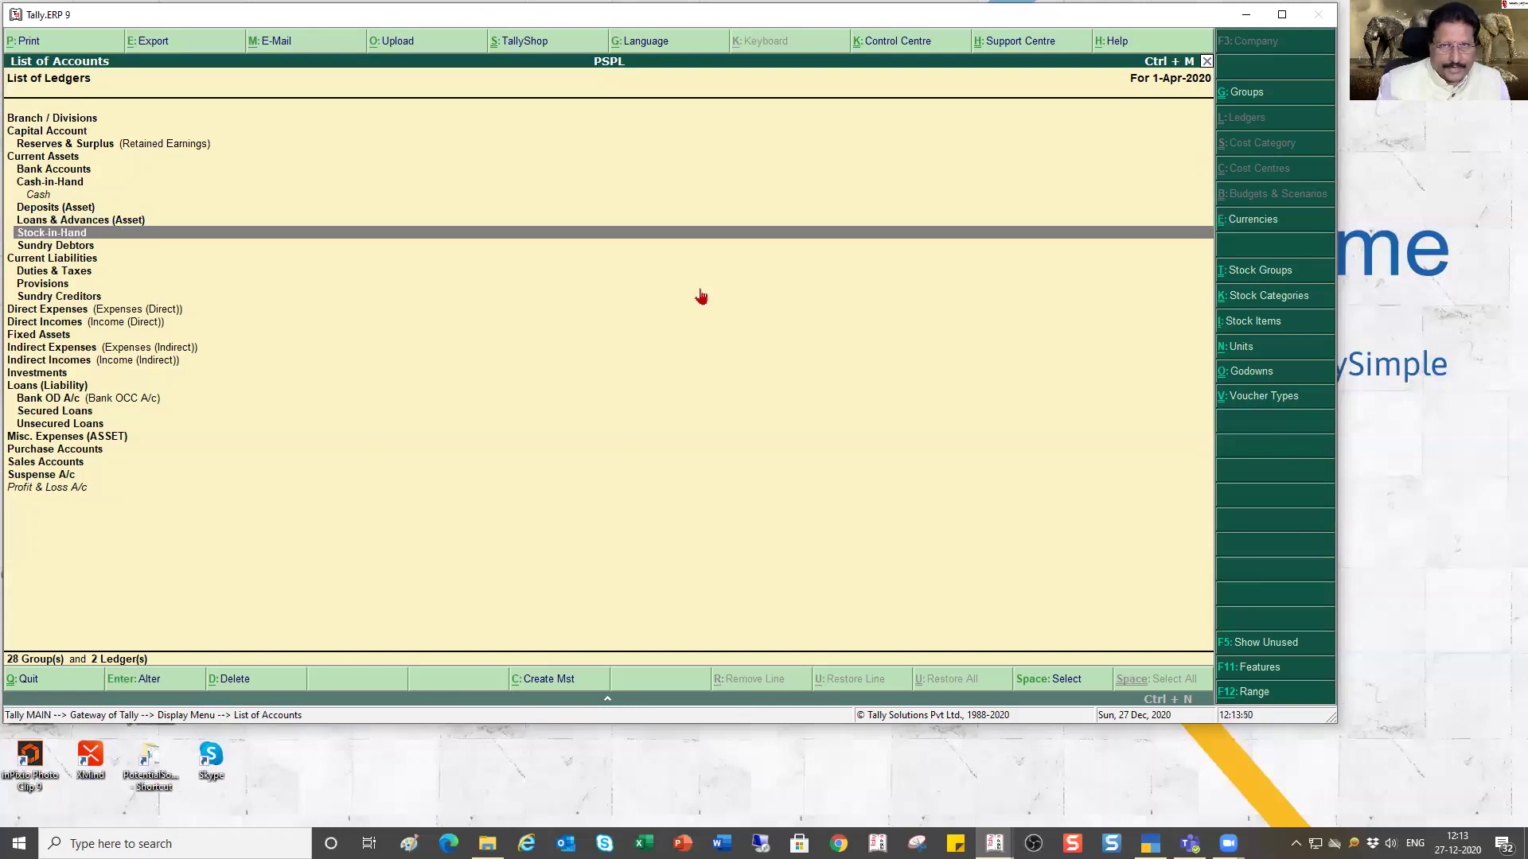
{"action": "key", "text": "Down"}
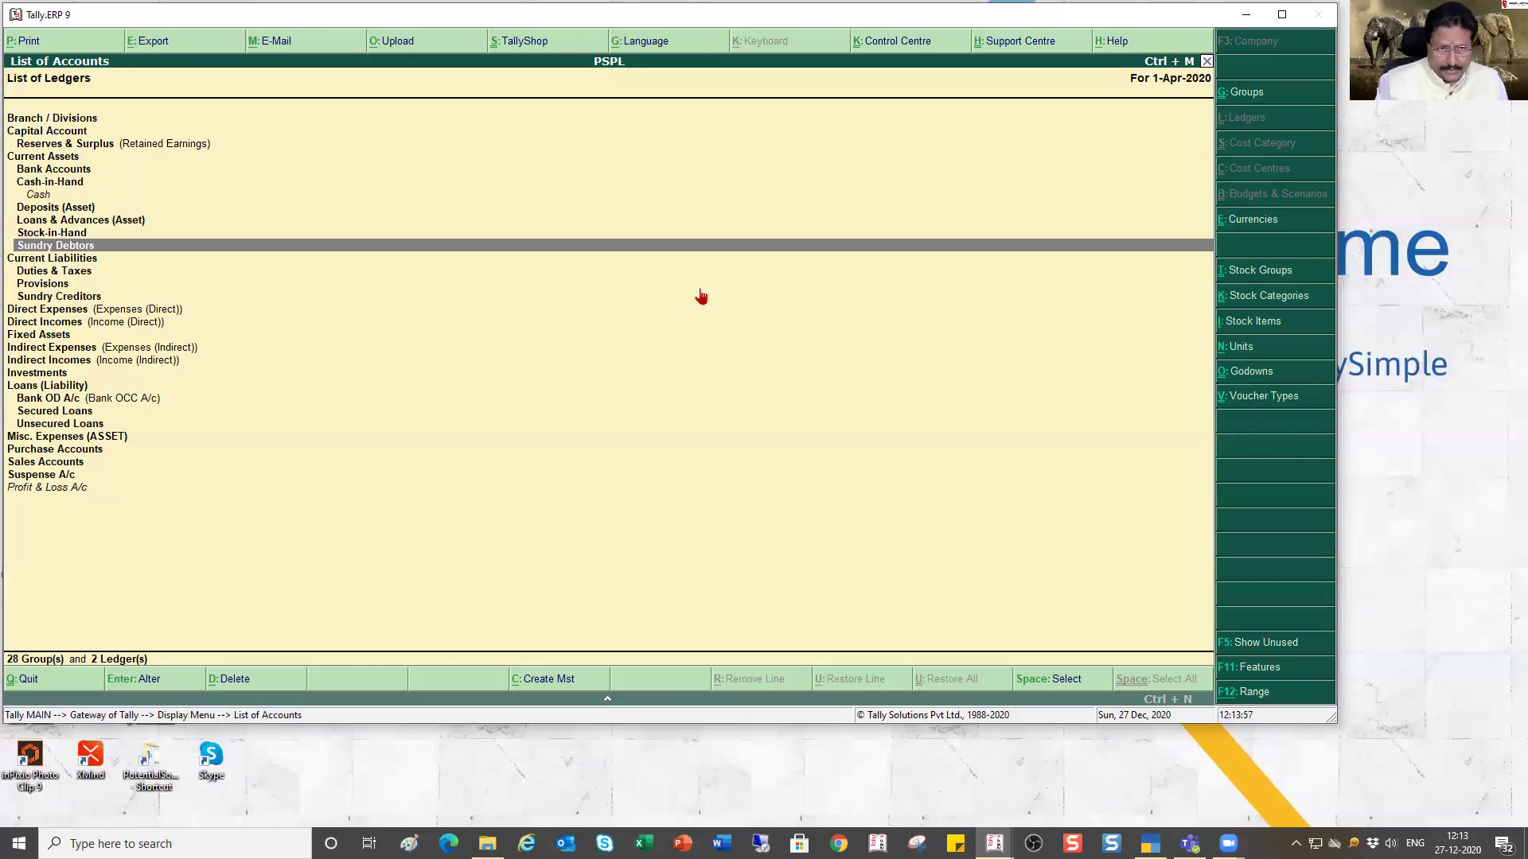
- Examine the Current Liabilities subgroups and the Direct Expenses, Direct Incomes and Fixed Assets groups in the list of ledgers
{"action": "key", "text": "Down"}
{"action": "key", "text": "Down"}
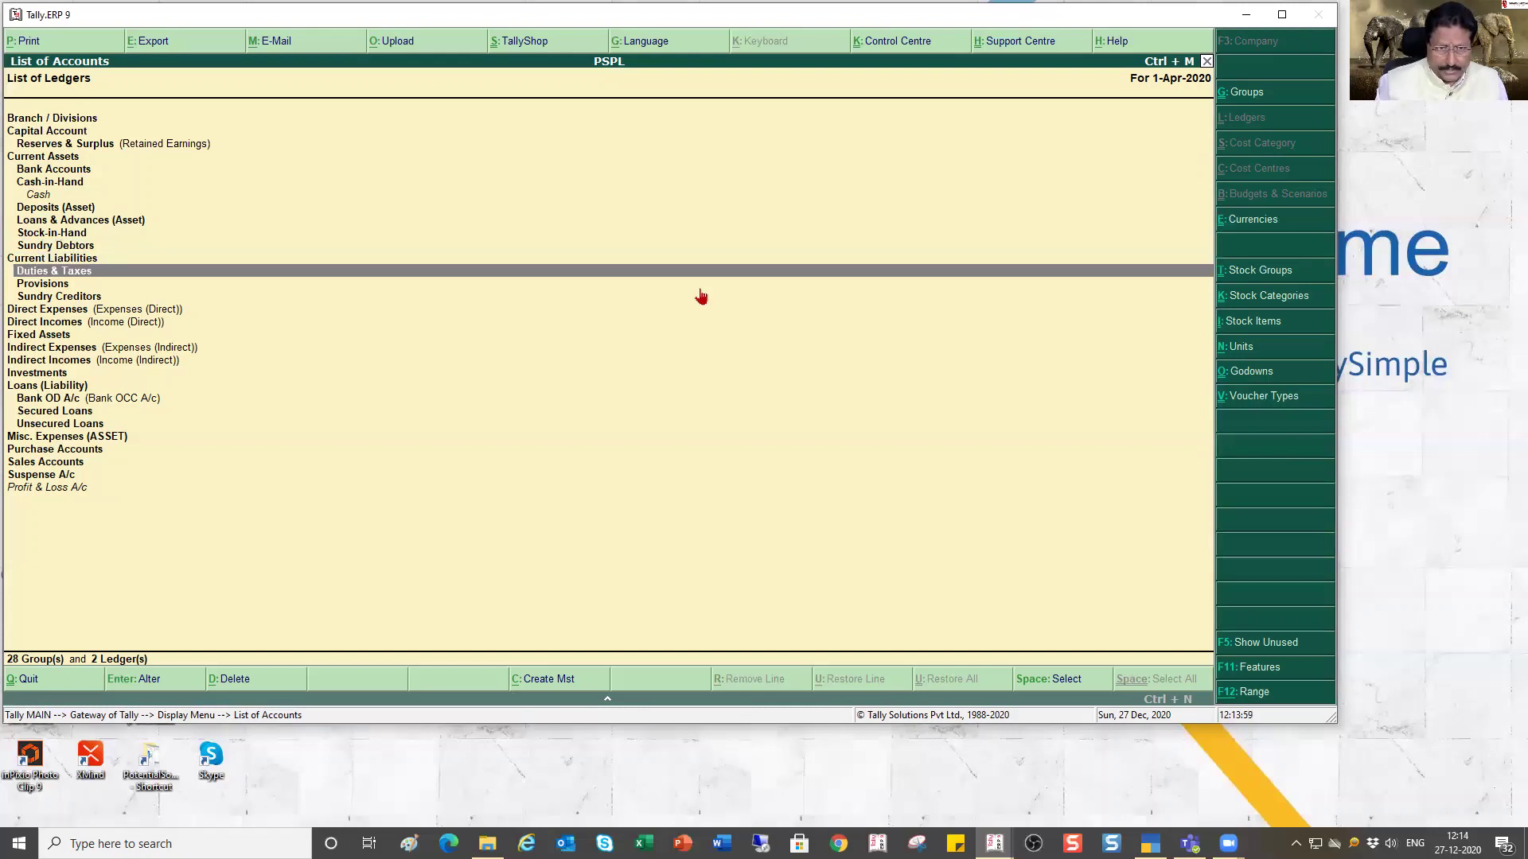
{"action": "key", "text": "Down"}
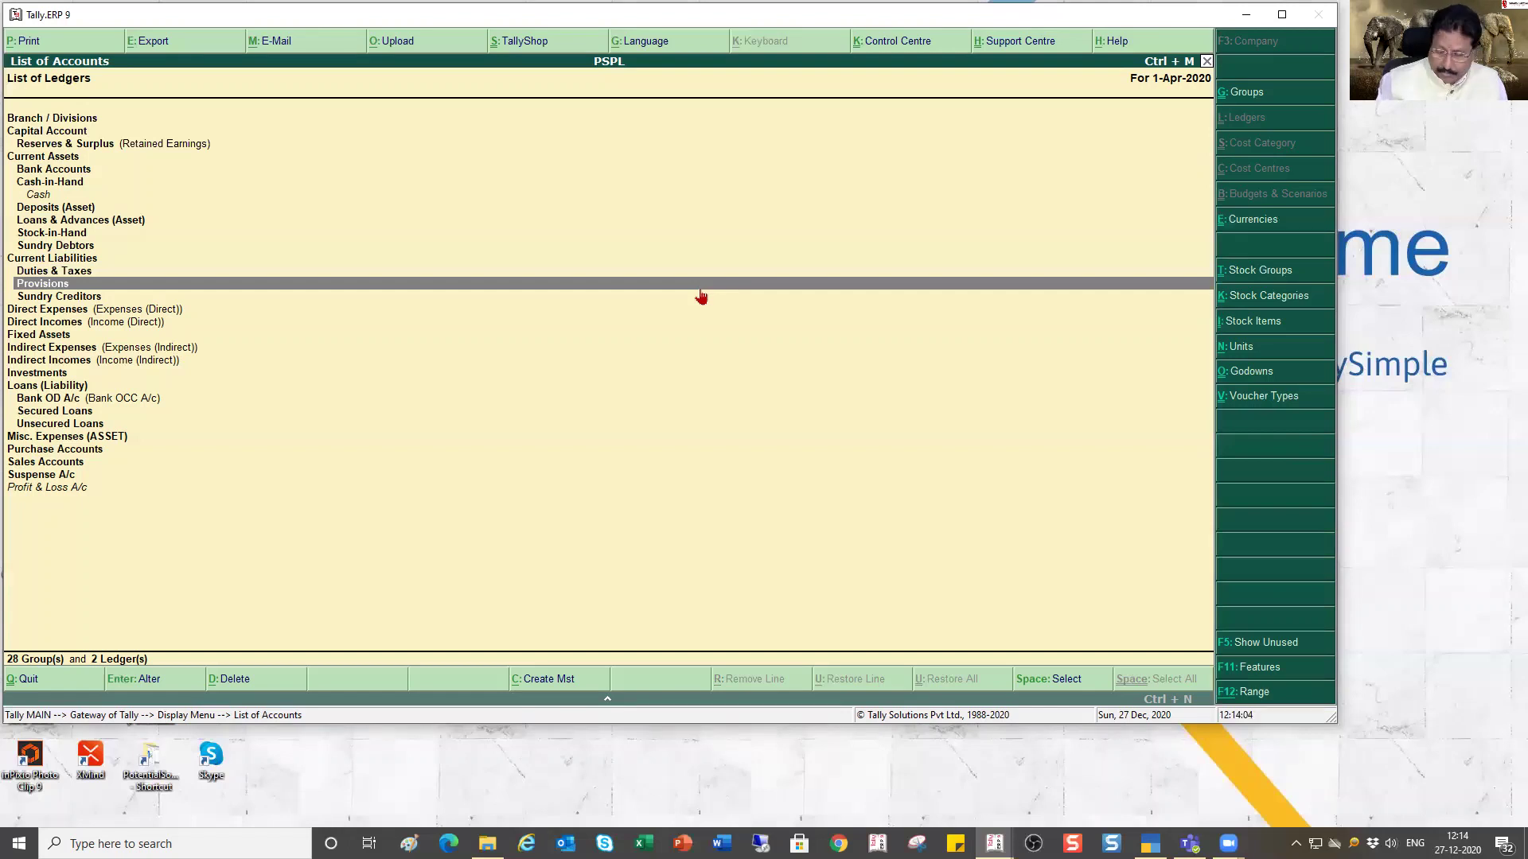
{"action": "key", "text": "Down"}
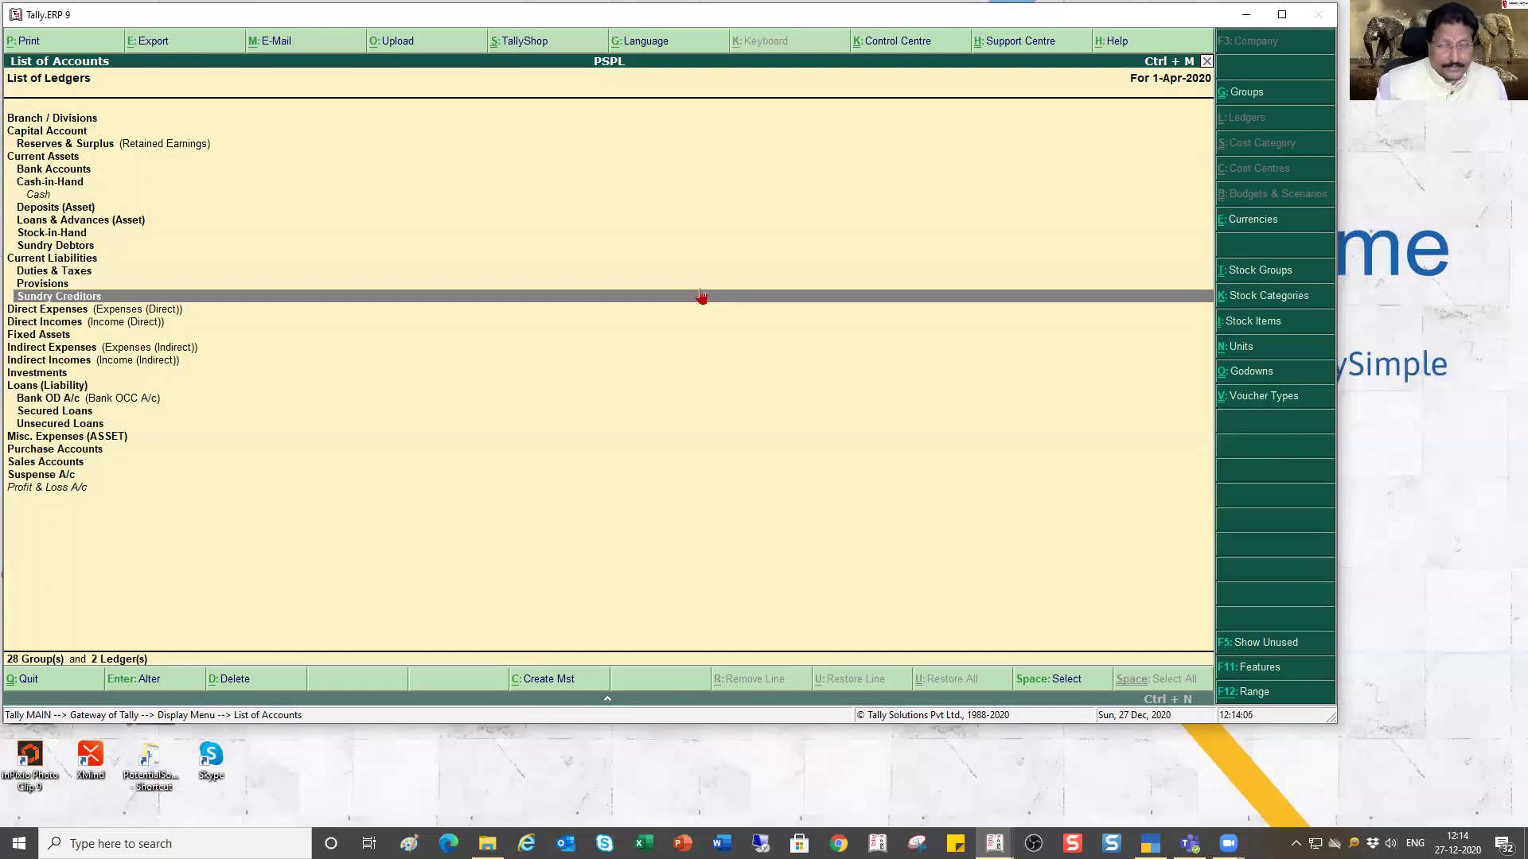
{"action": "key", "text": "Down"}
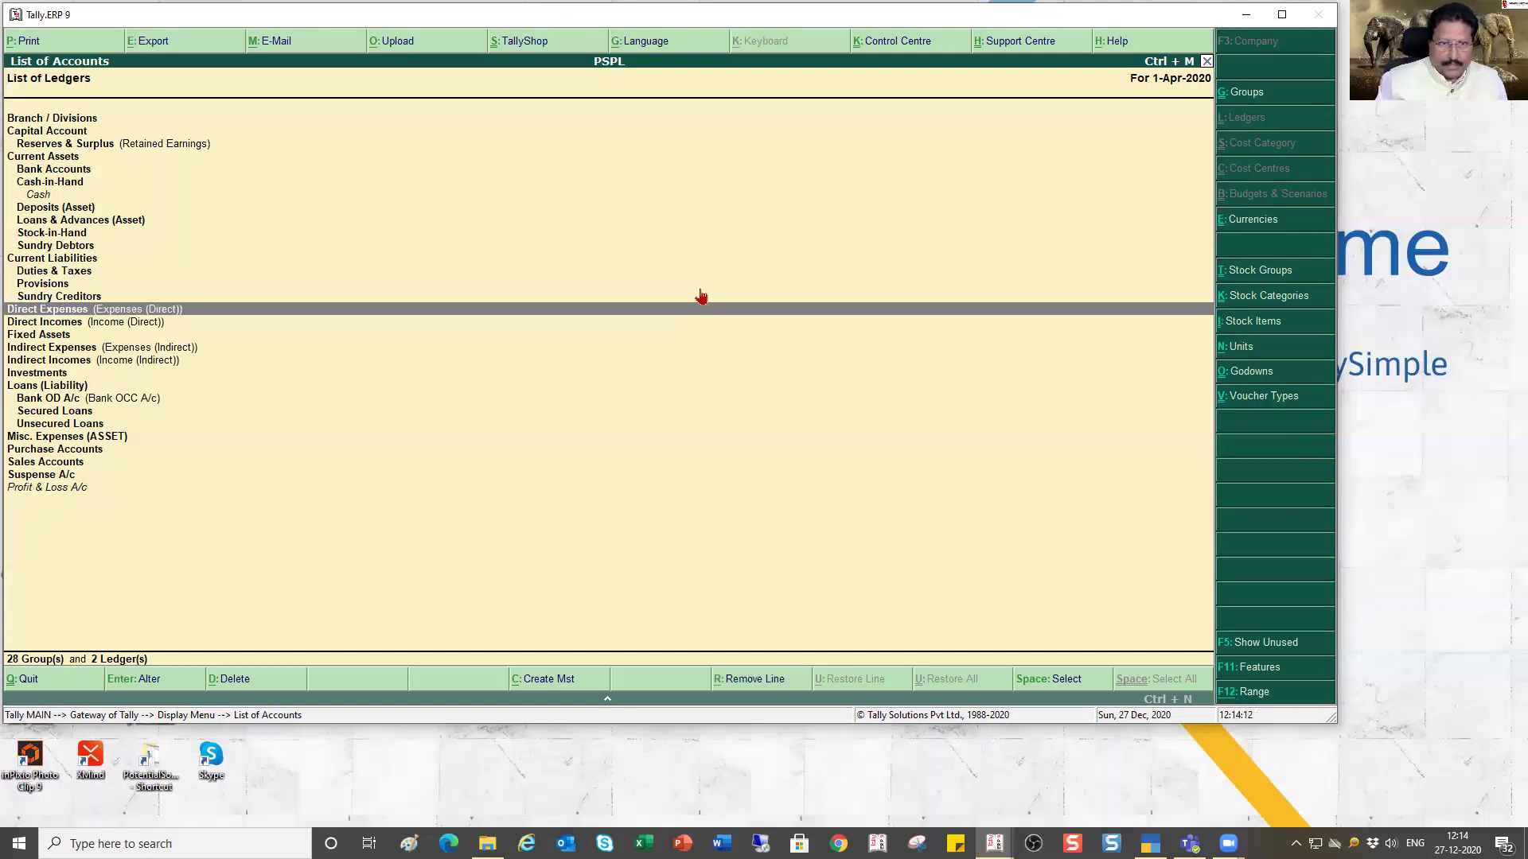
{"action": "key", "text": "Down"}
{"action": "key", "text": "Down"}
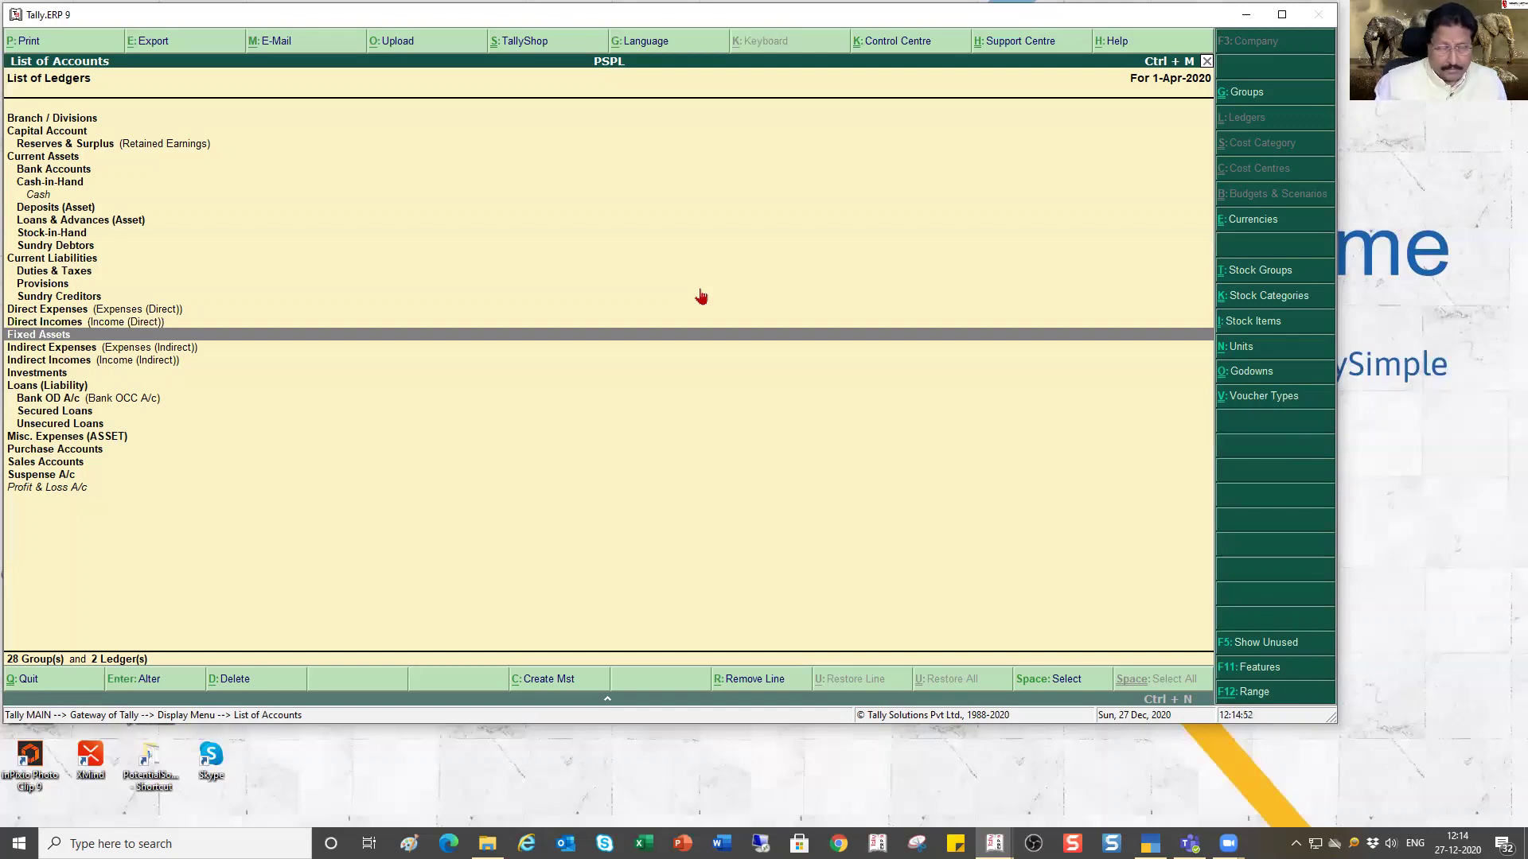
{"action": "key", "text": "Down"}
{"action": "key", "text": "Up"}
{"action": "key", "text": "Up"}
{"action": "key", "text": "Up"}
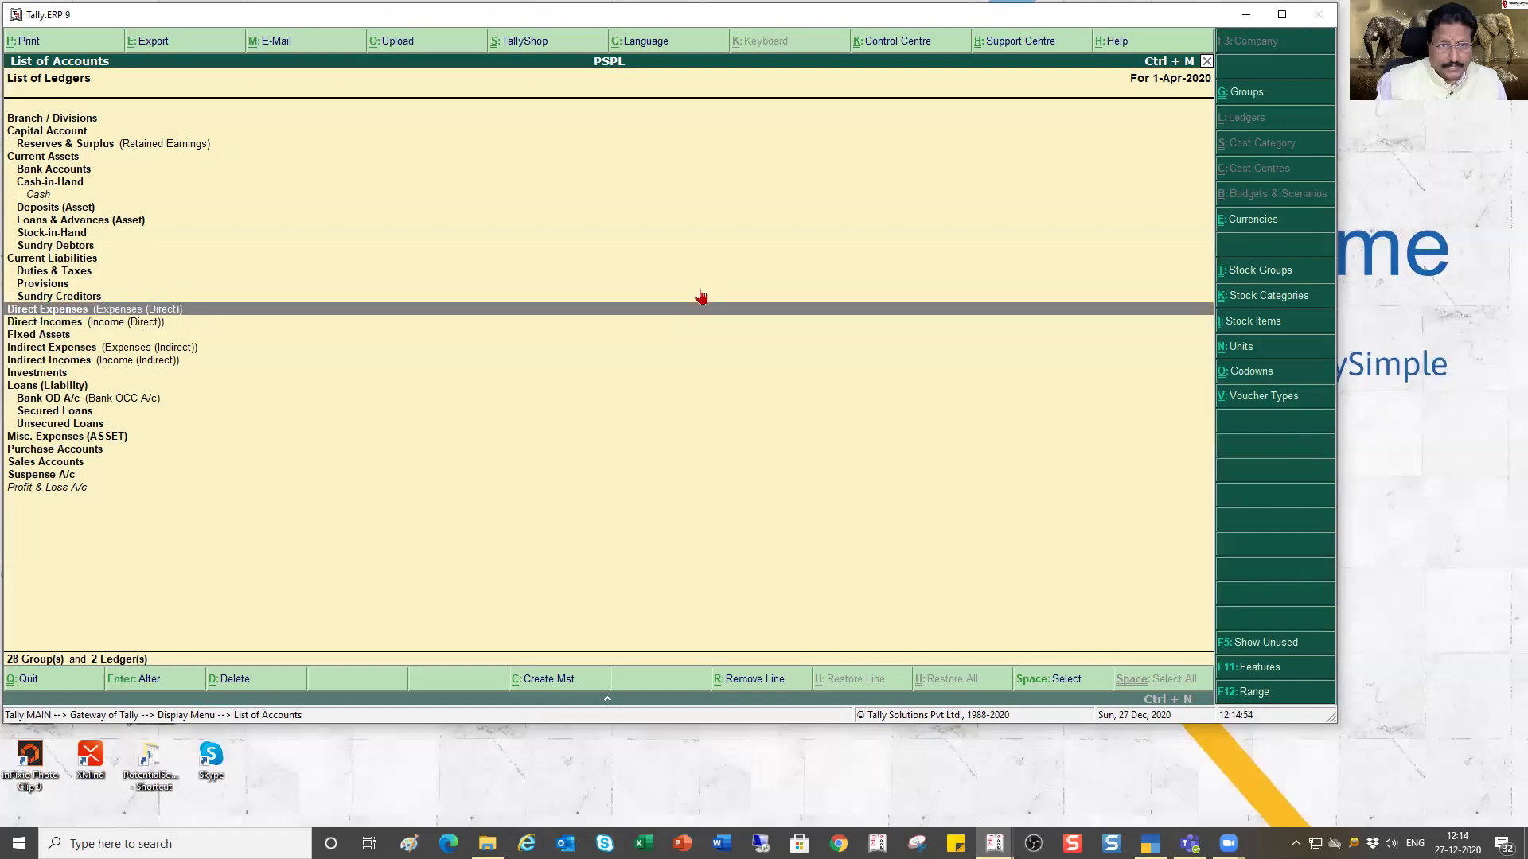
{"action": "key", "text": "Down"}
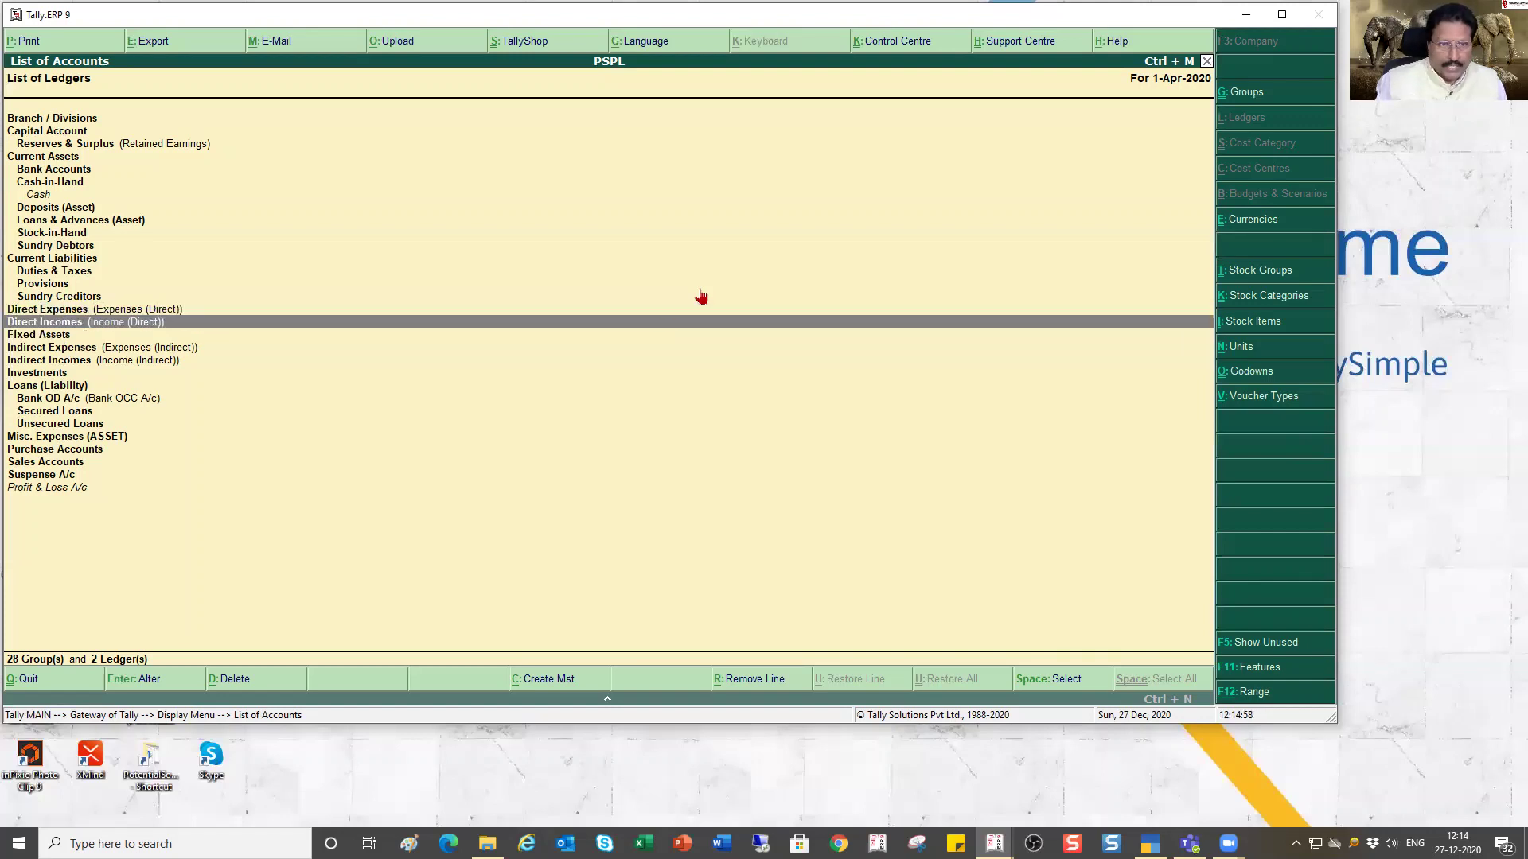
- Examine the remaining predefined groups in the list of ledgers, from Fixed Assets through Loans (Liability) down to Suspense A/c
{"action": "key", "text": "Down"}
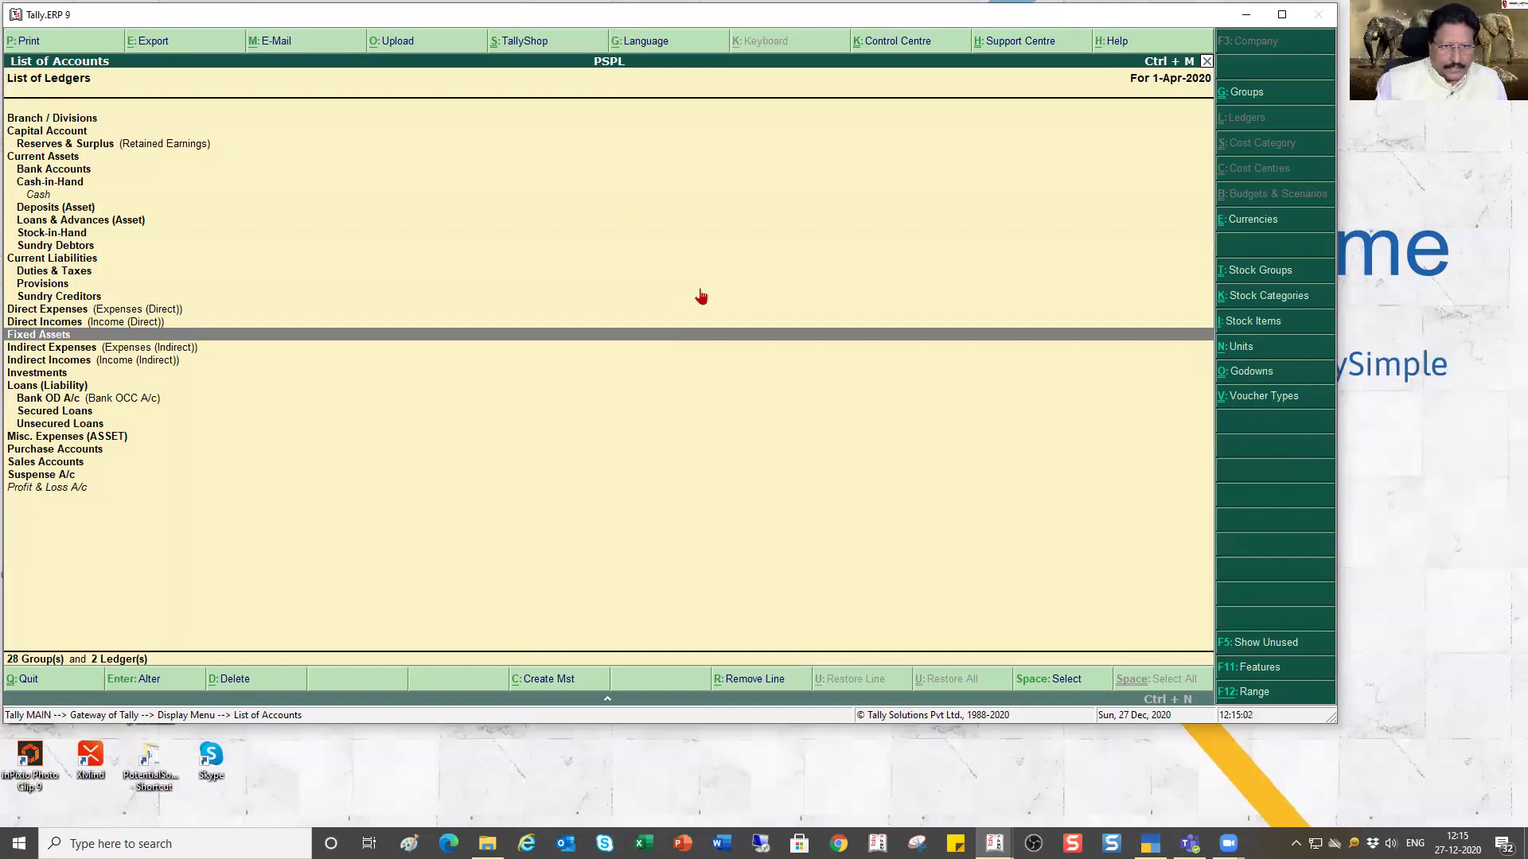
{"action": "key", "text": "Down"}
{"action": "key", "text": "Down"}
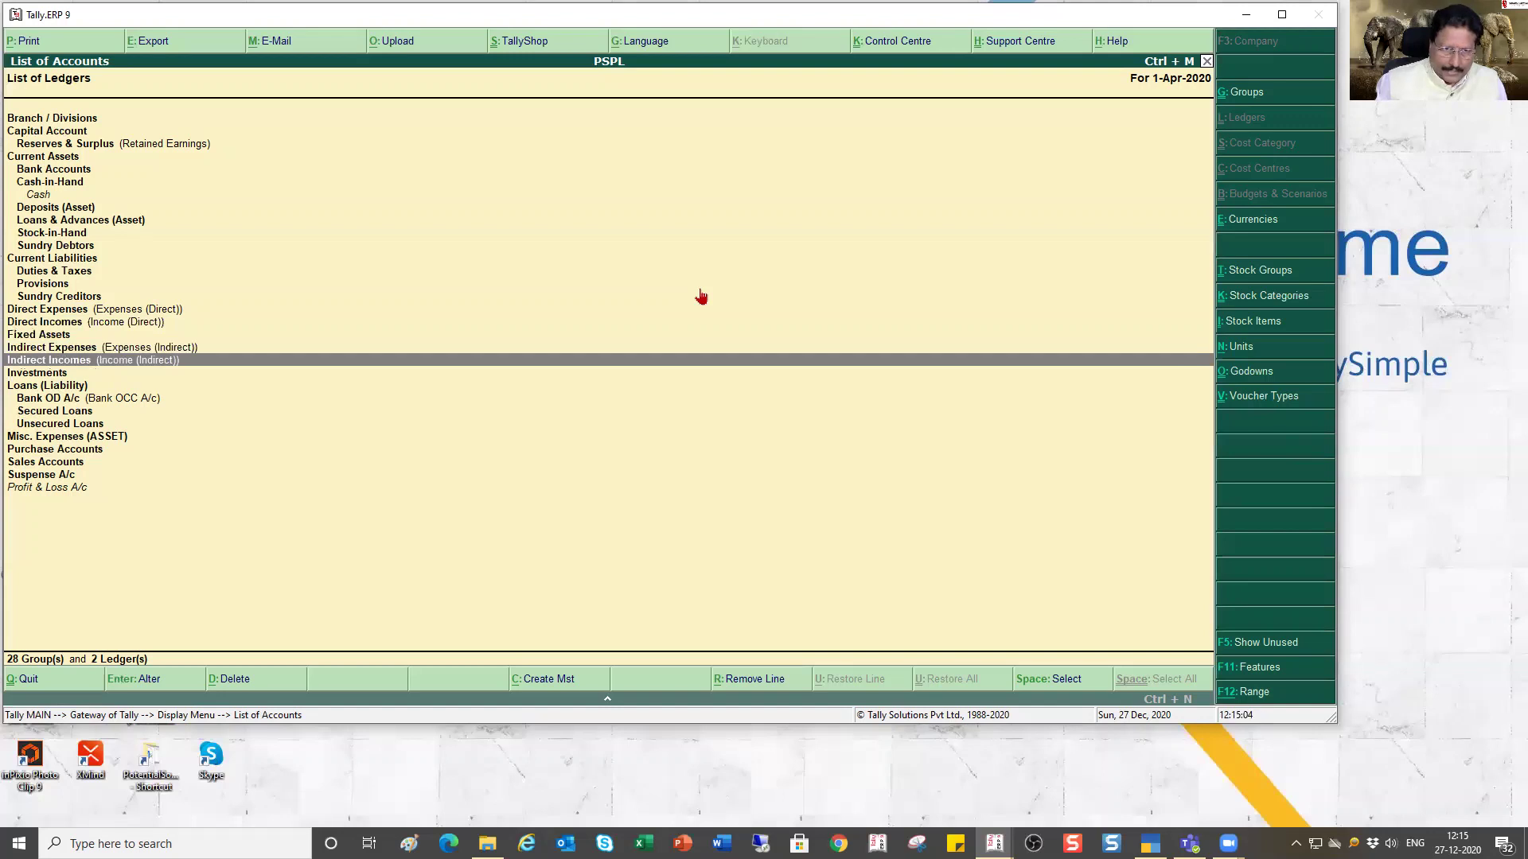
{"action": "key", "text": "Down"}
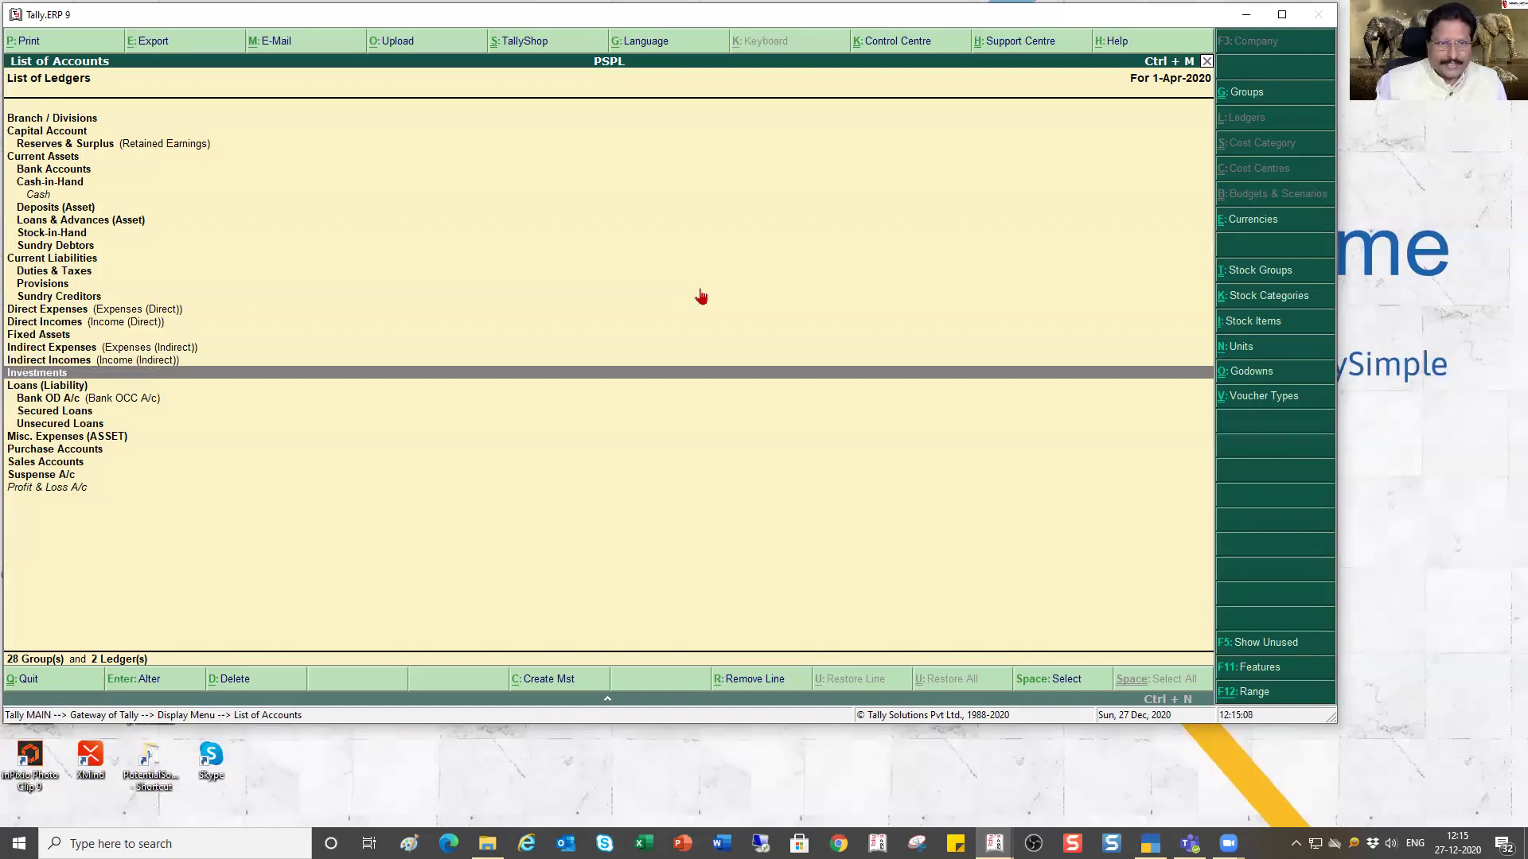
{"action": "key", "text": "Down"}
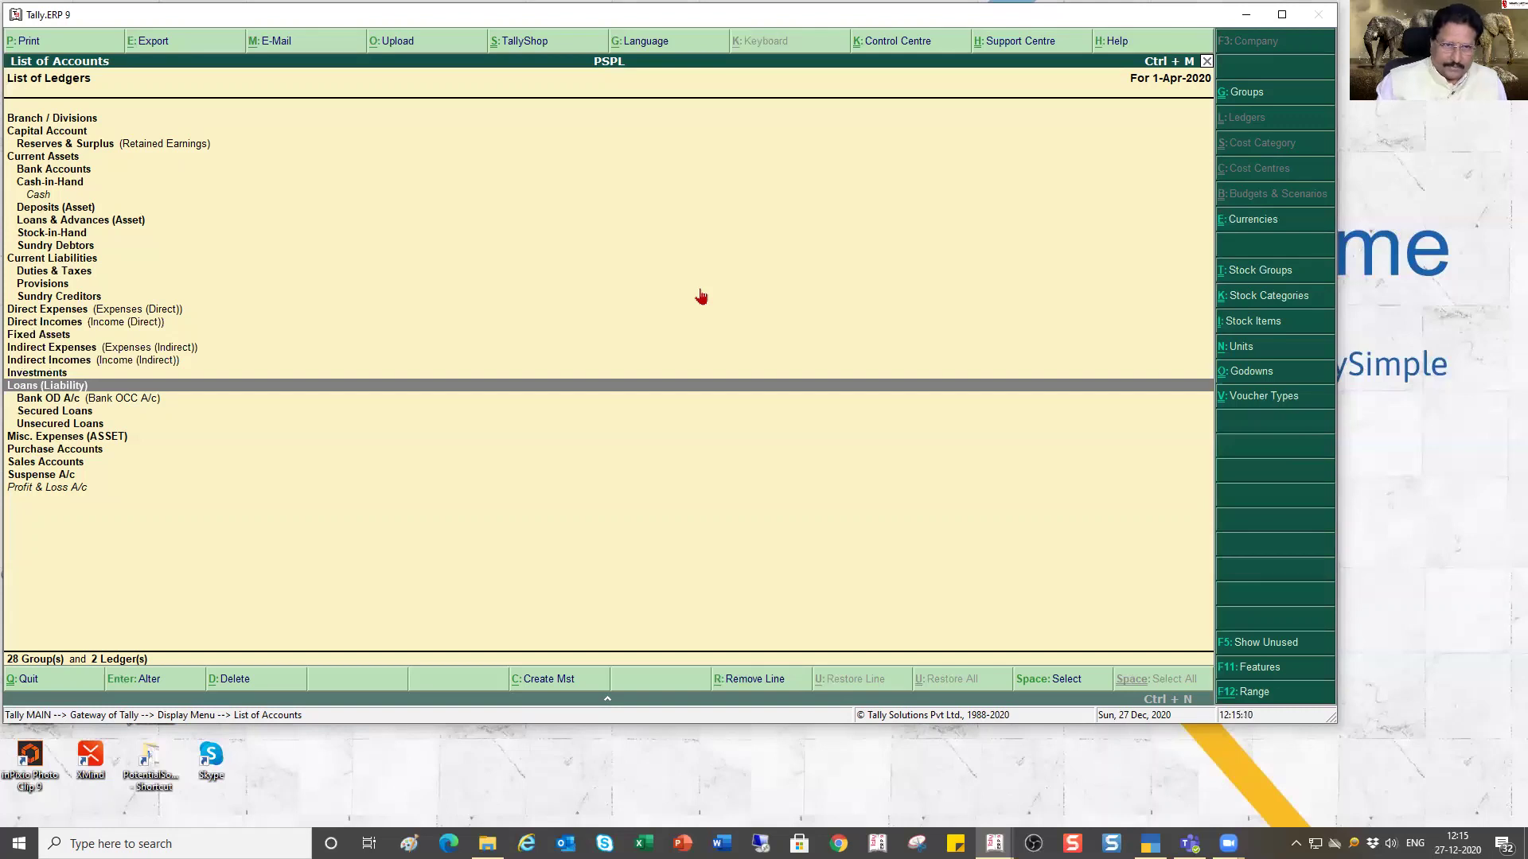
{"action": "key", "text": "Down"}
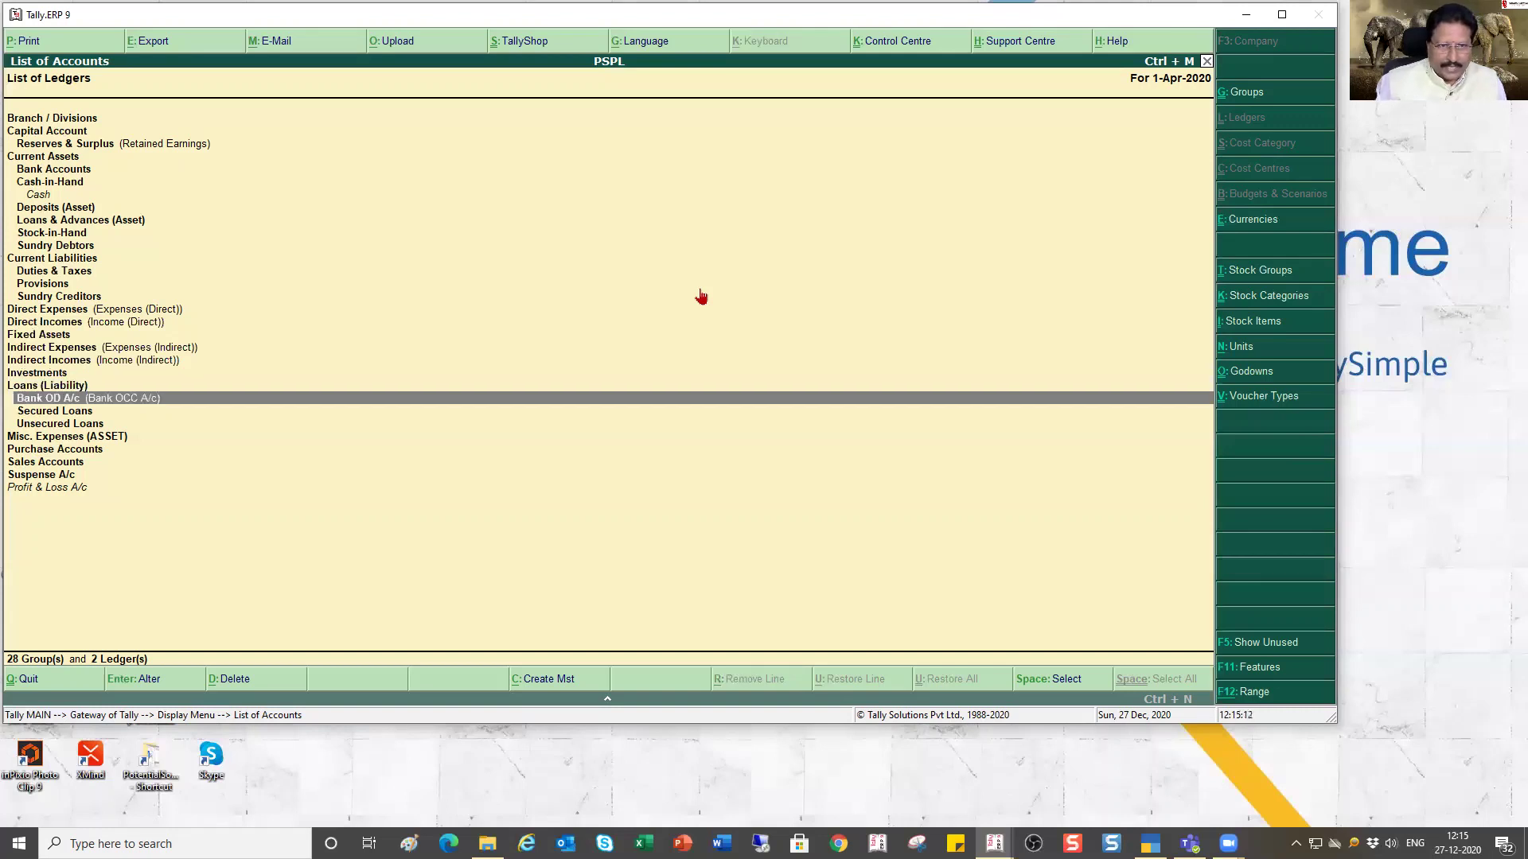
{"action": "key", "text": "Down"}
{"action": "key", "text": "Down"}
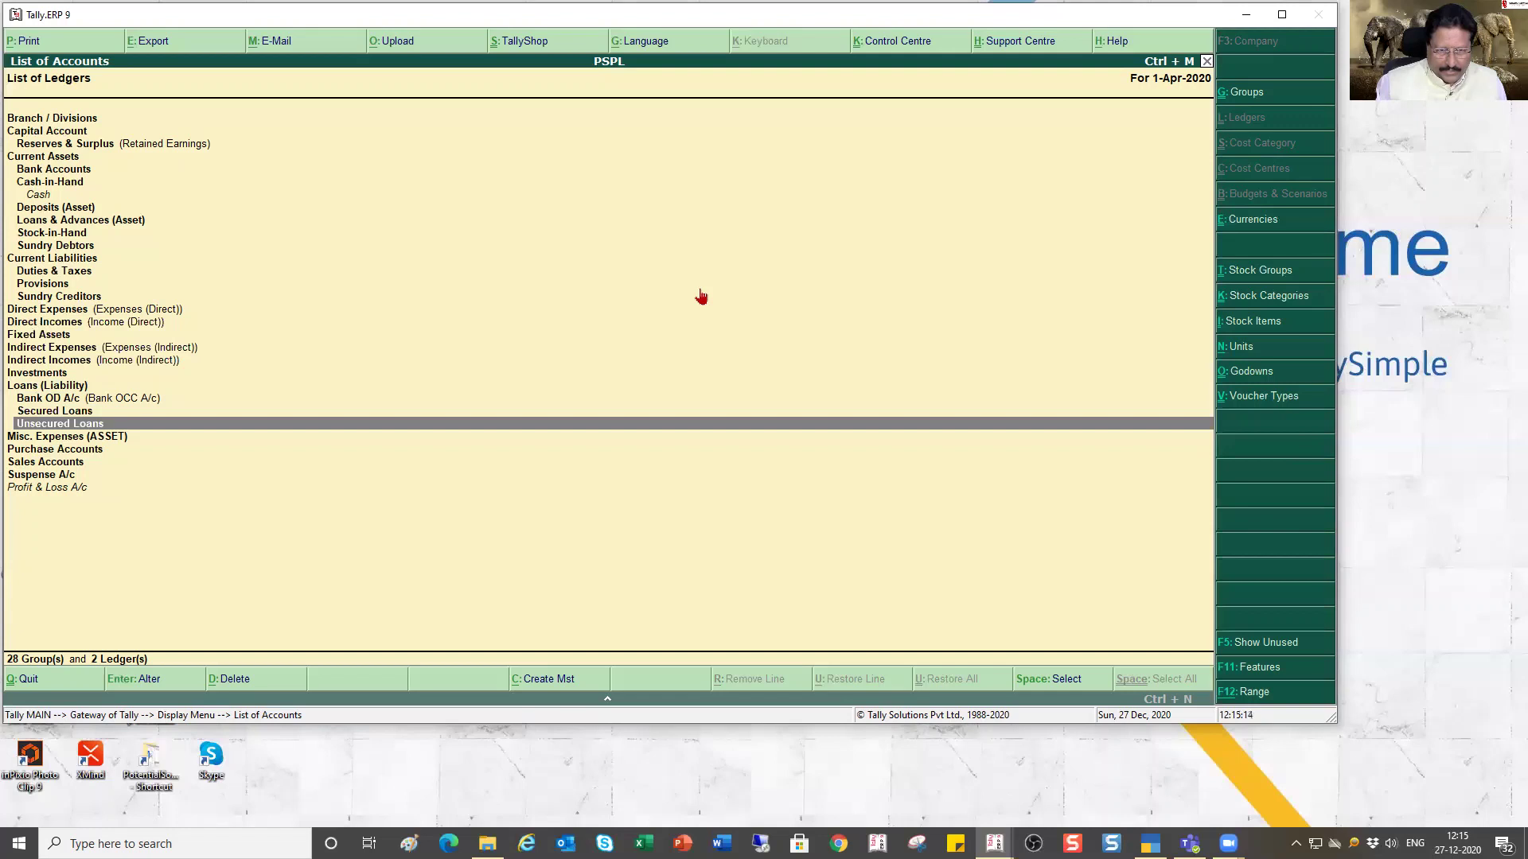
{"action": "key", "text": "Down"}
{"action": "key", "text": "Down"}
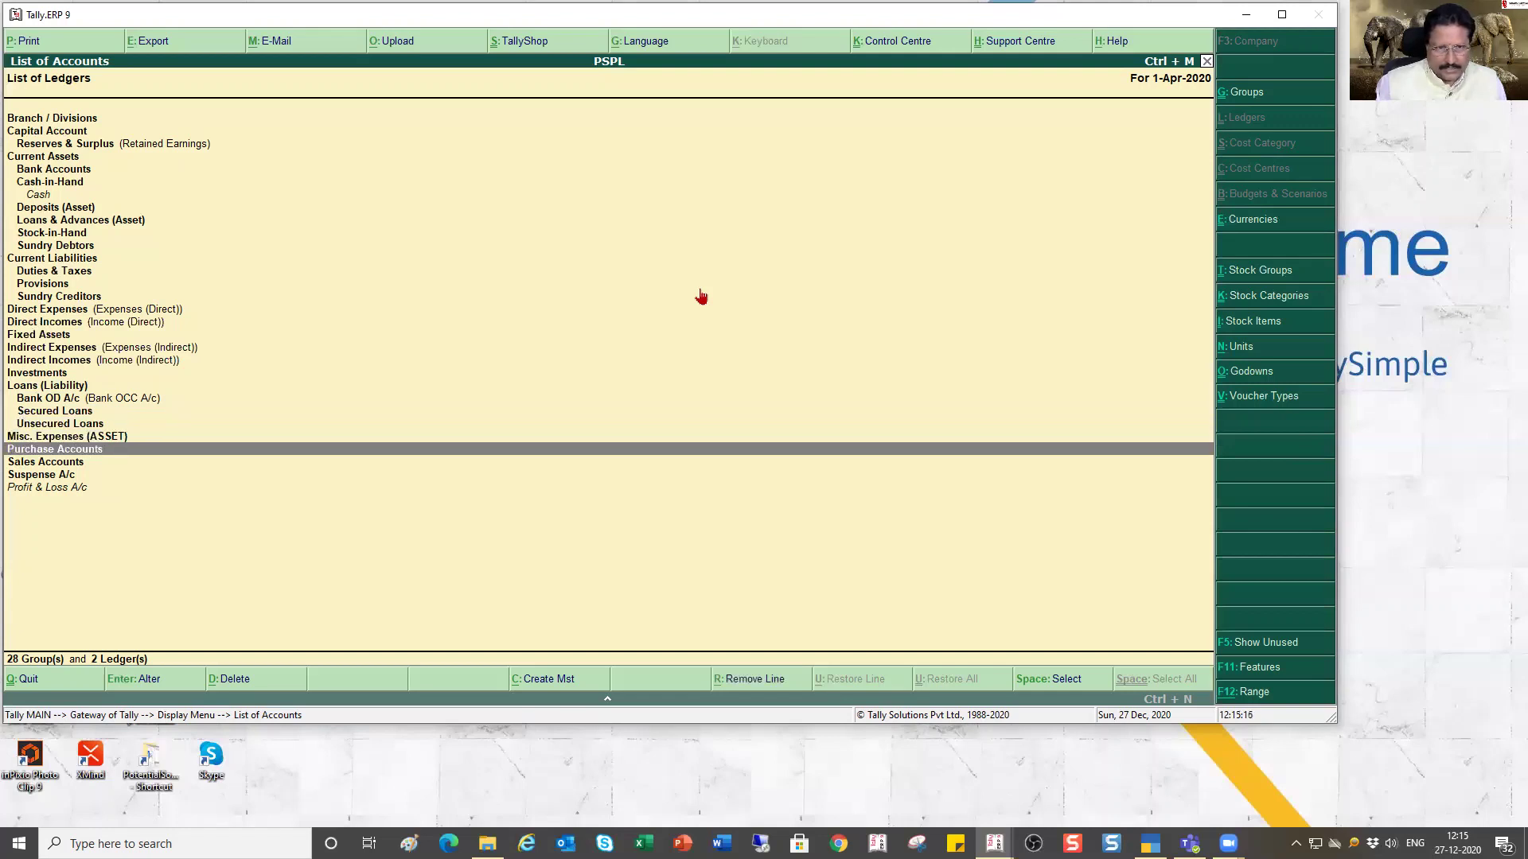
{"action": "key", "text": "Down"}
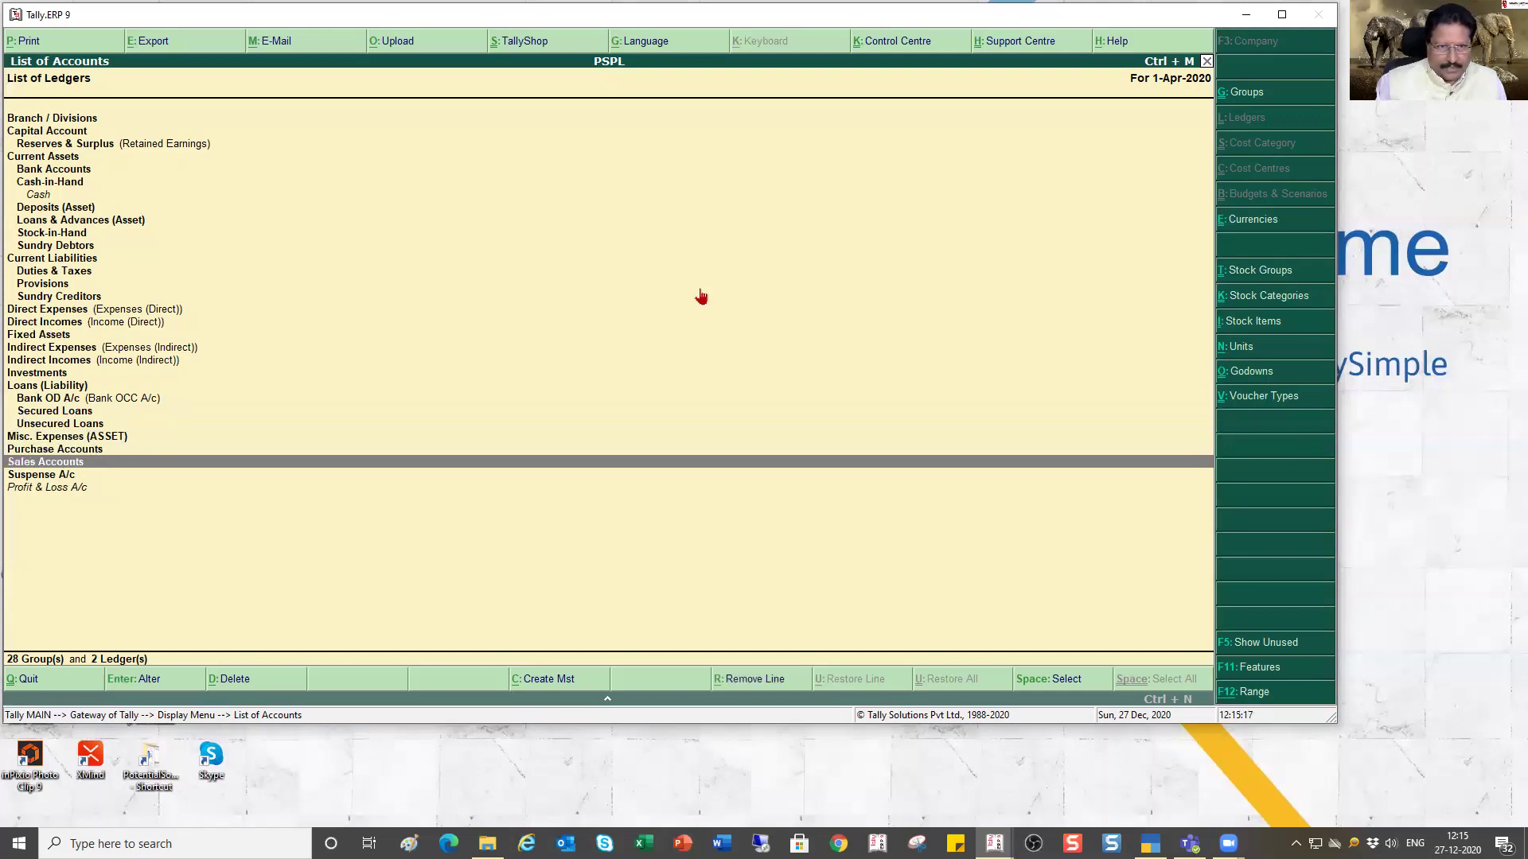
{"action": "key", "text": "Down"}
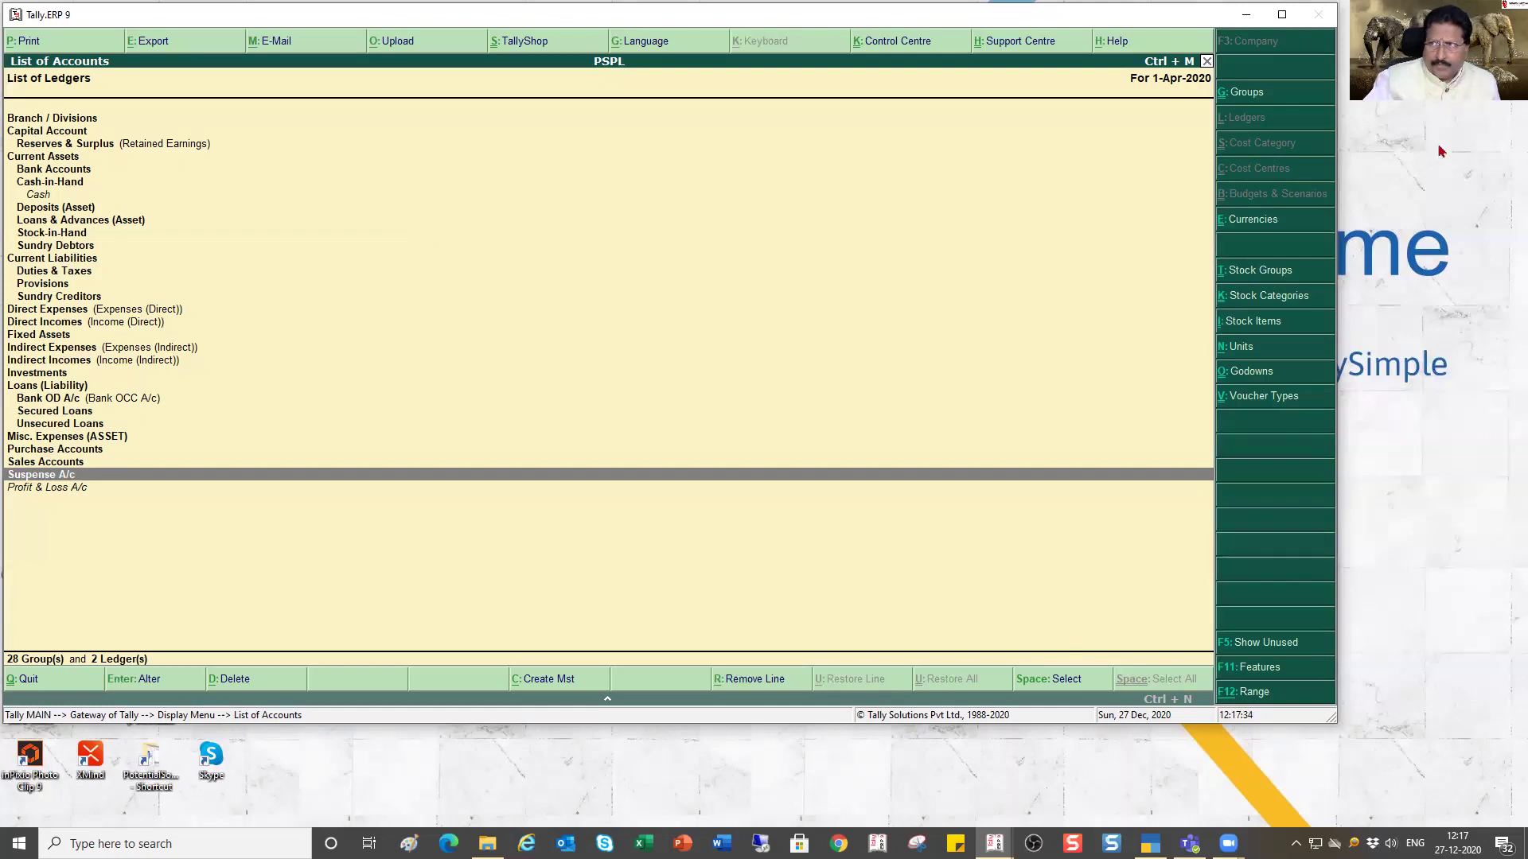
- Minimise Tally.ERP 9, switch to TallyPrime, and restore, reposition and enlarge its window on the desktop
{"action": "left_click", "coordinate": [1246, 15]}
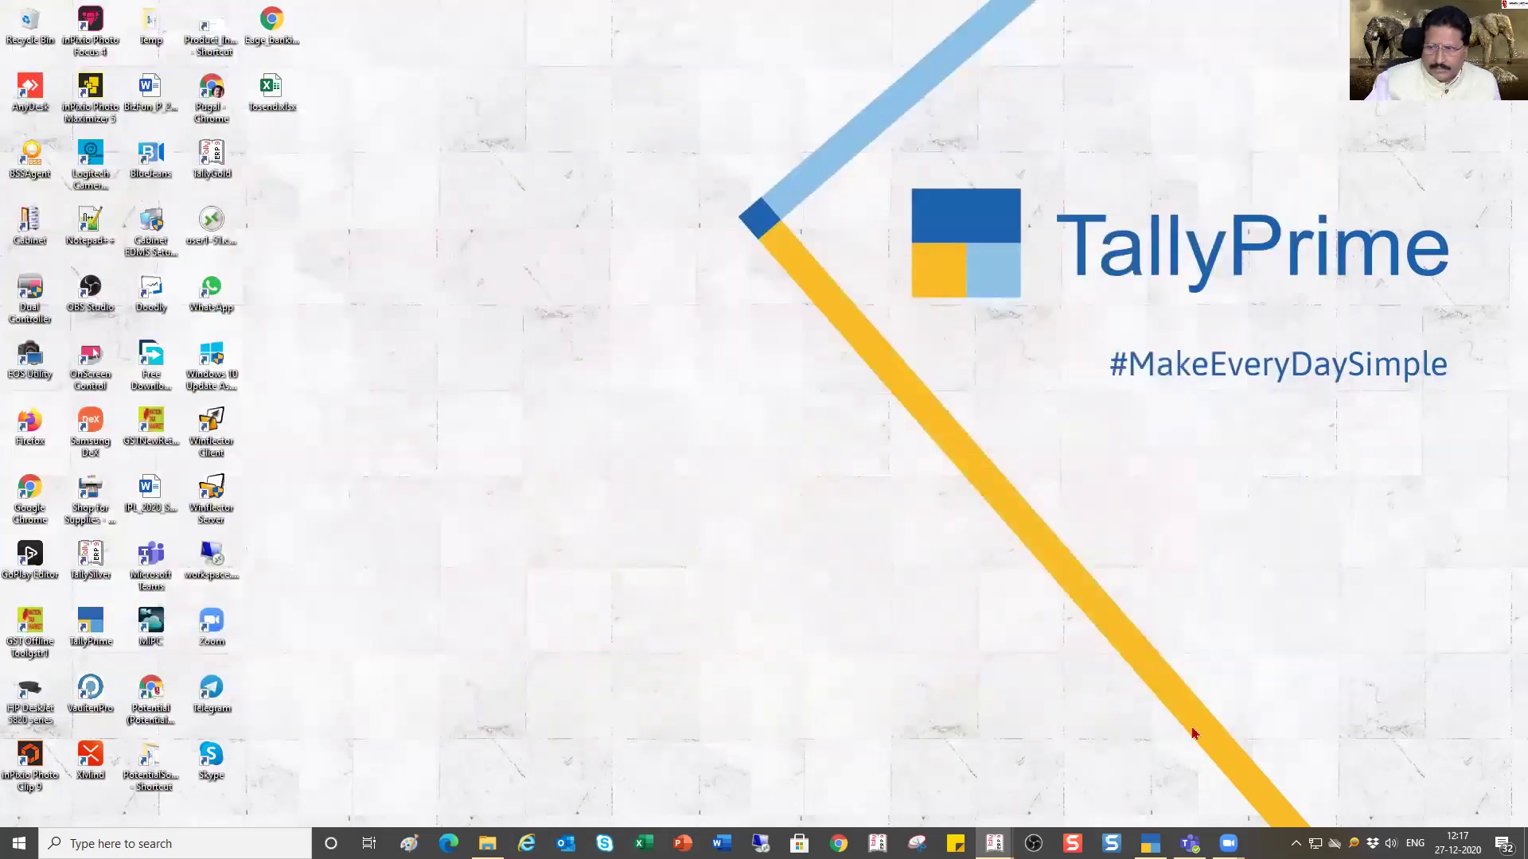
{"action": "left_click", "coordinate": [1150, 843]}
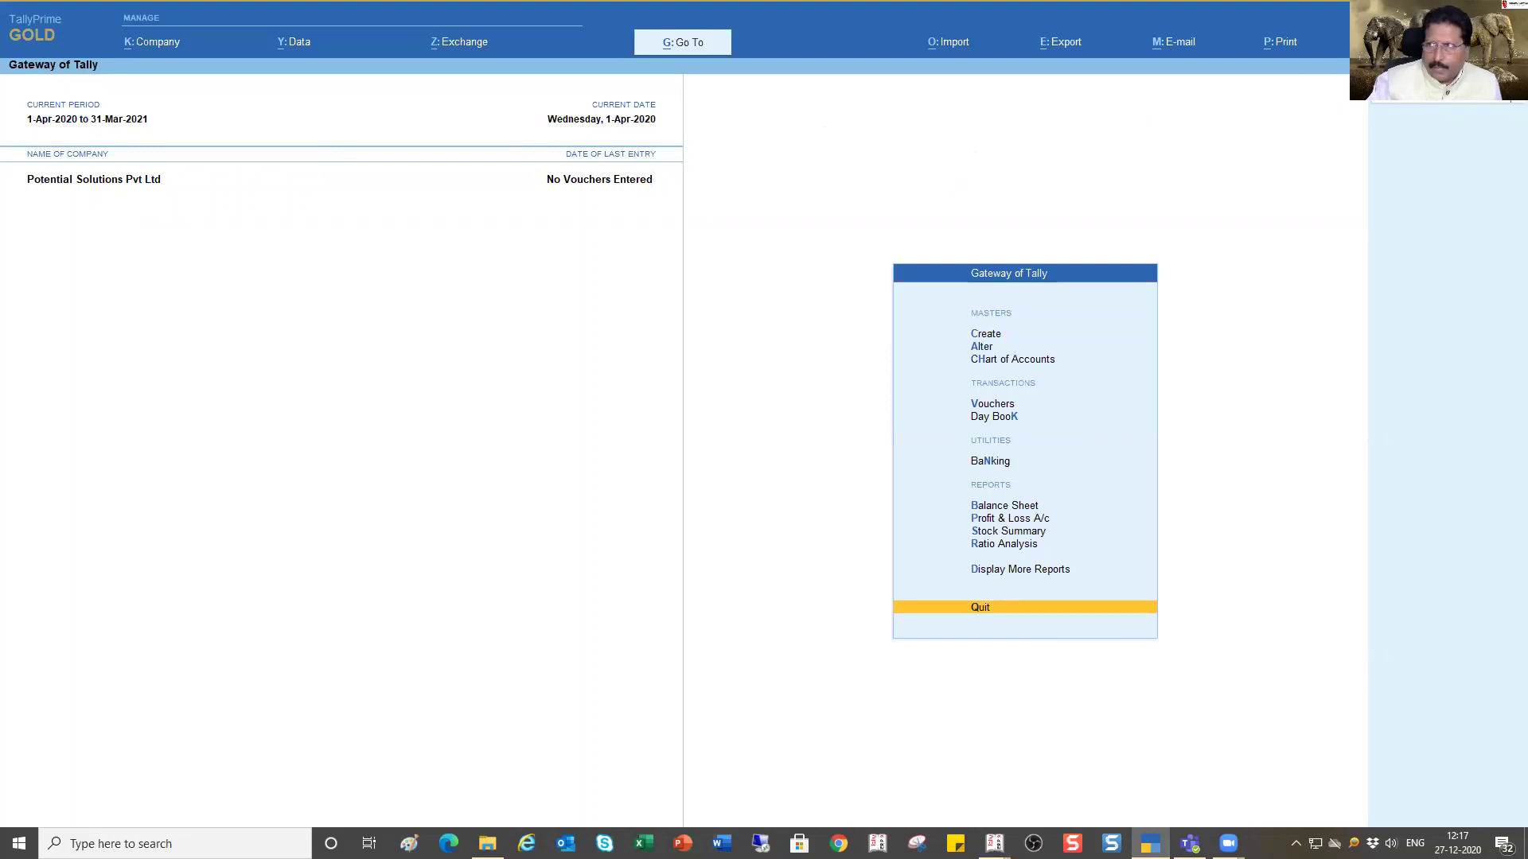
{"action": "left_click", "coordinate": [1472, 9]}
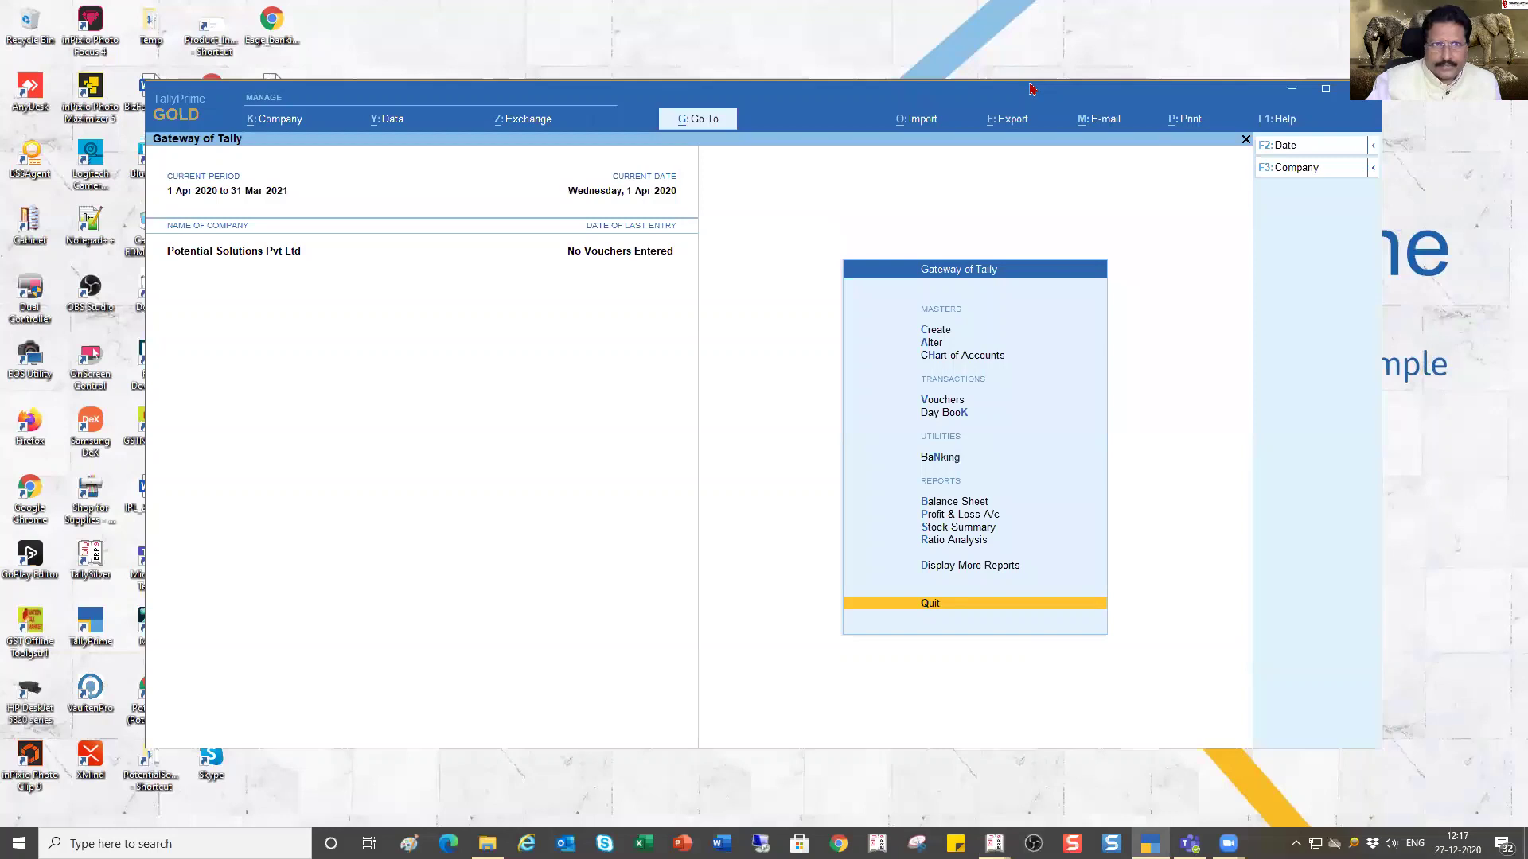
{"action": "left_click_drag", "start_coordinate": [1031, 88], "coordinate": [894, 13]}
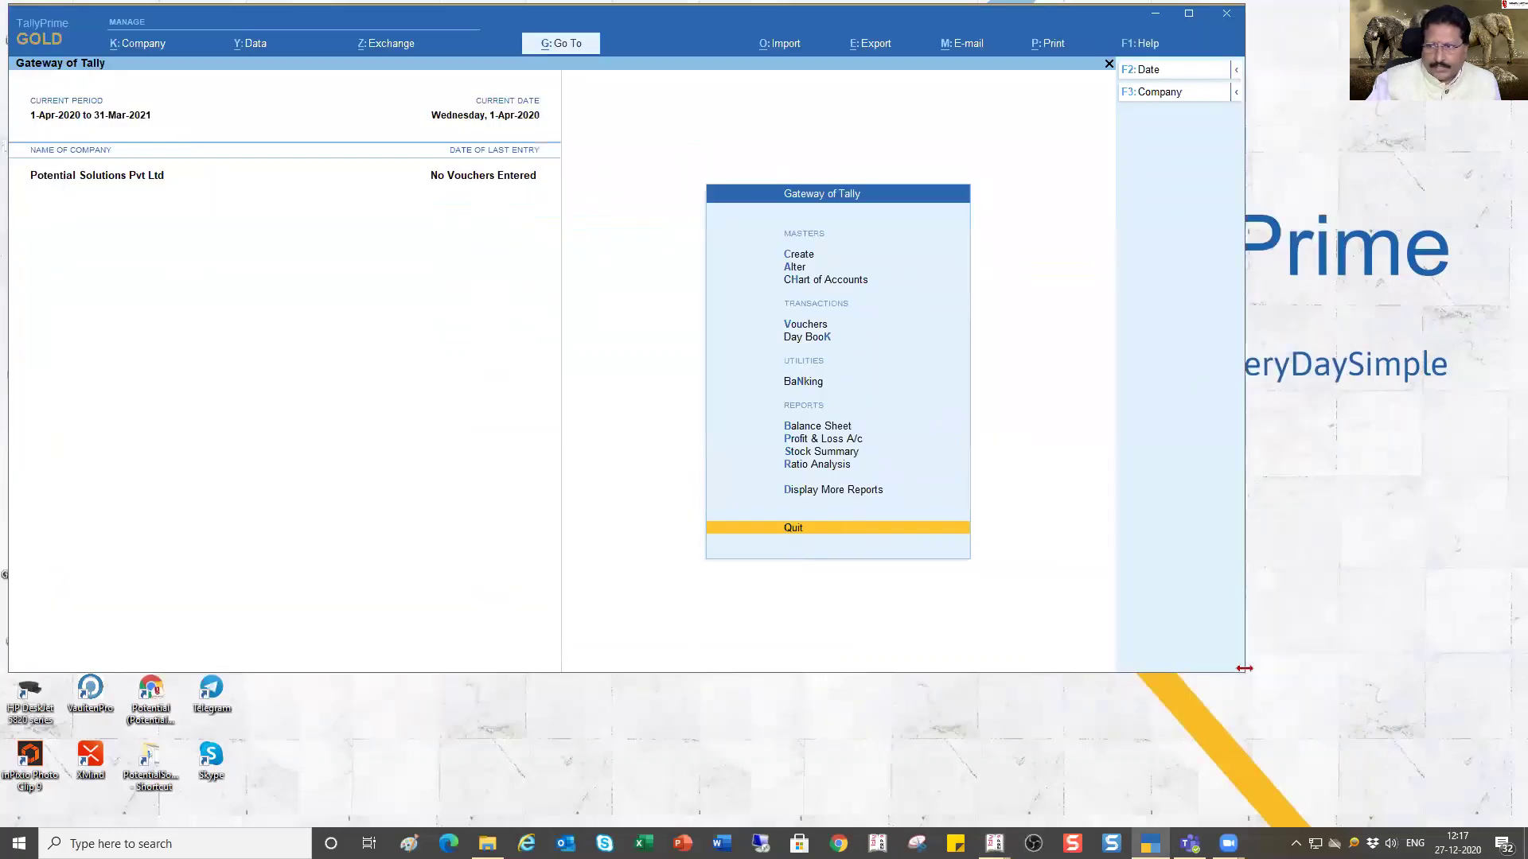
{"action": "left_click_drag", "start_coordinate": [1243, 671], "coordinate": [1302, 735]}
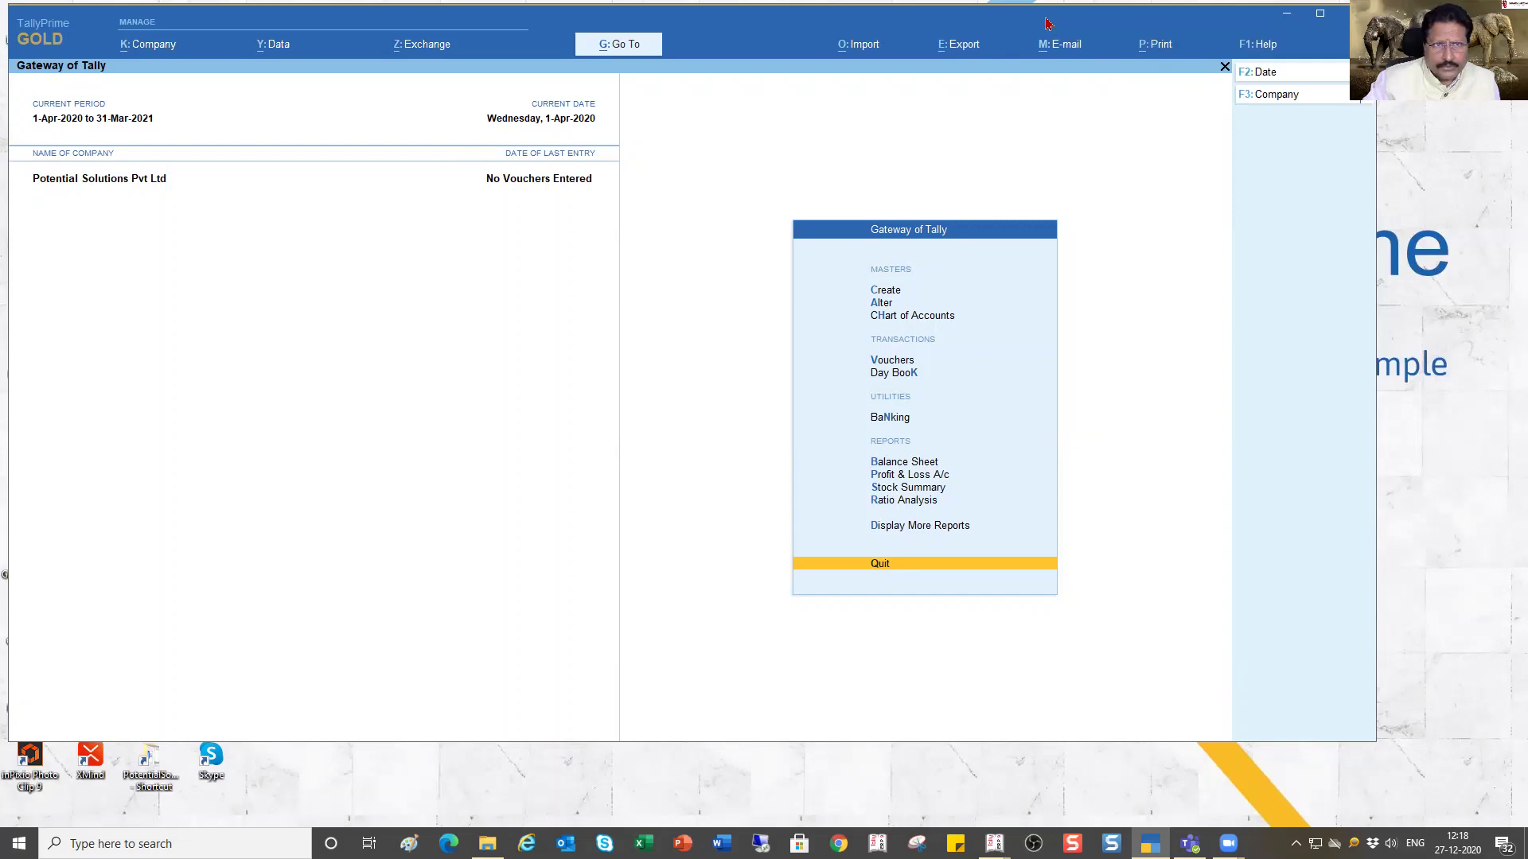
{"action": "left_click_drag", "start_coordinate": [1047, 24], "coordinate": [1041, 21]}
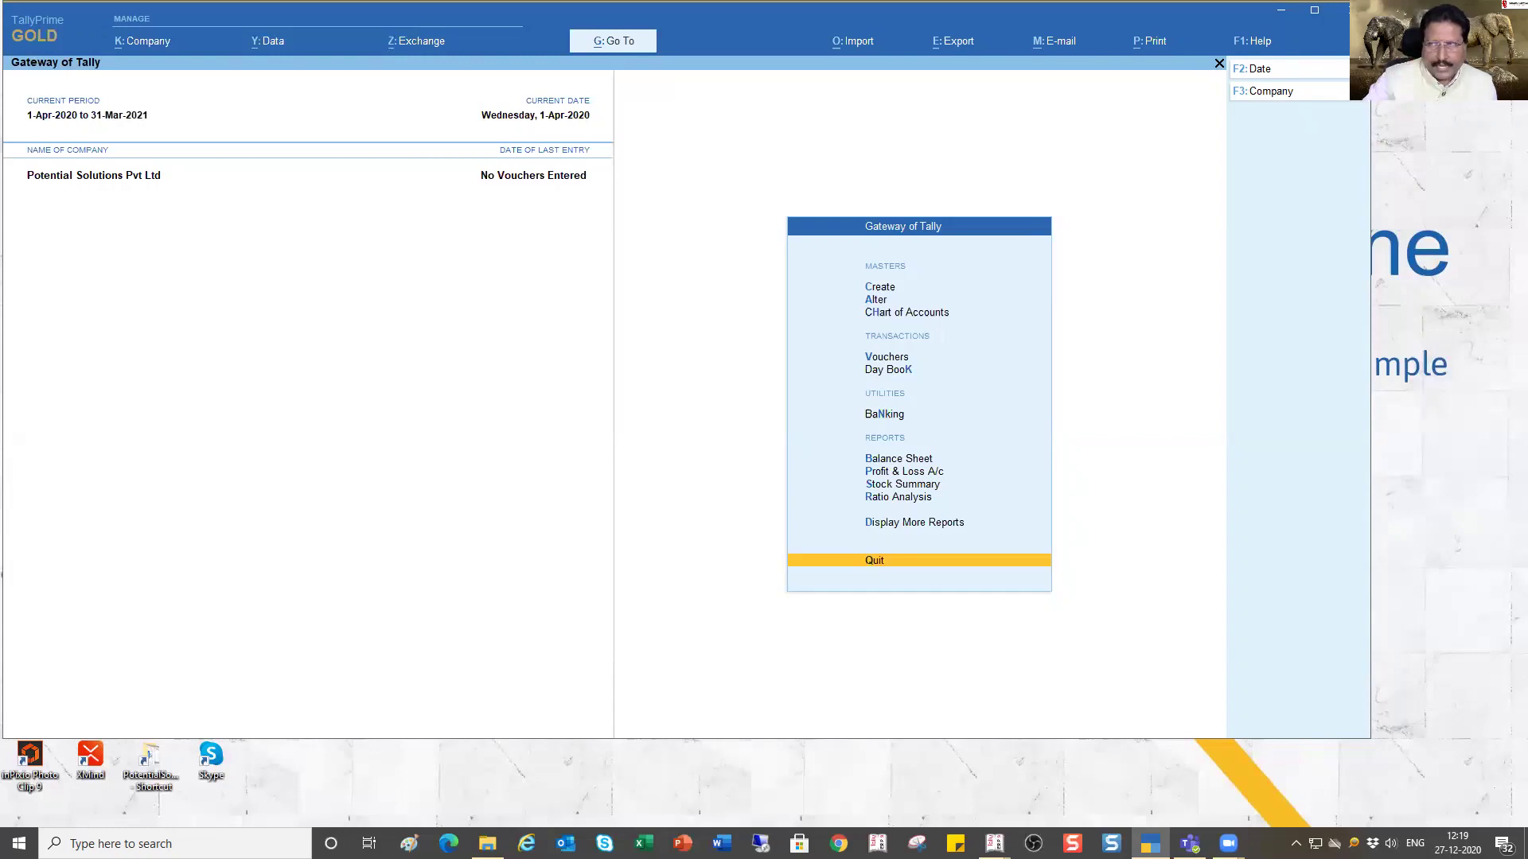
- Examine the date and period options and the company, select company and shut company options at the Gateway of Tally
{"action": "key", "text": "F2"}
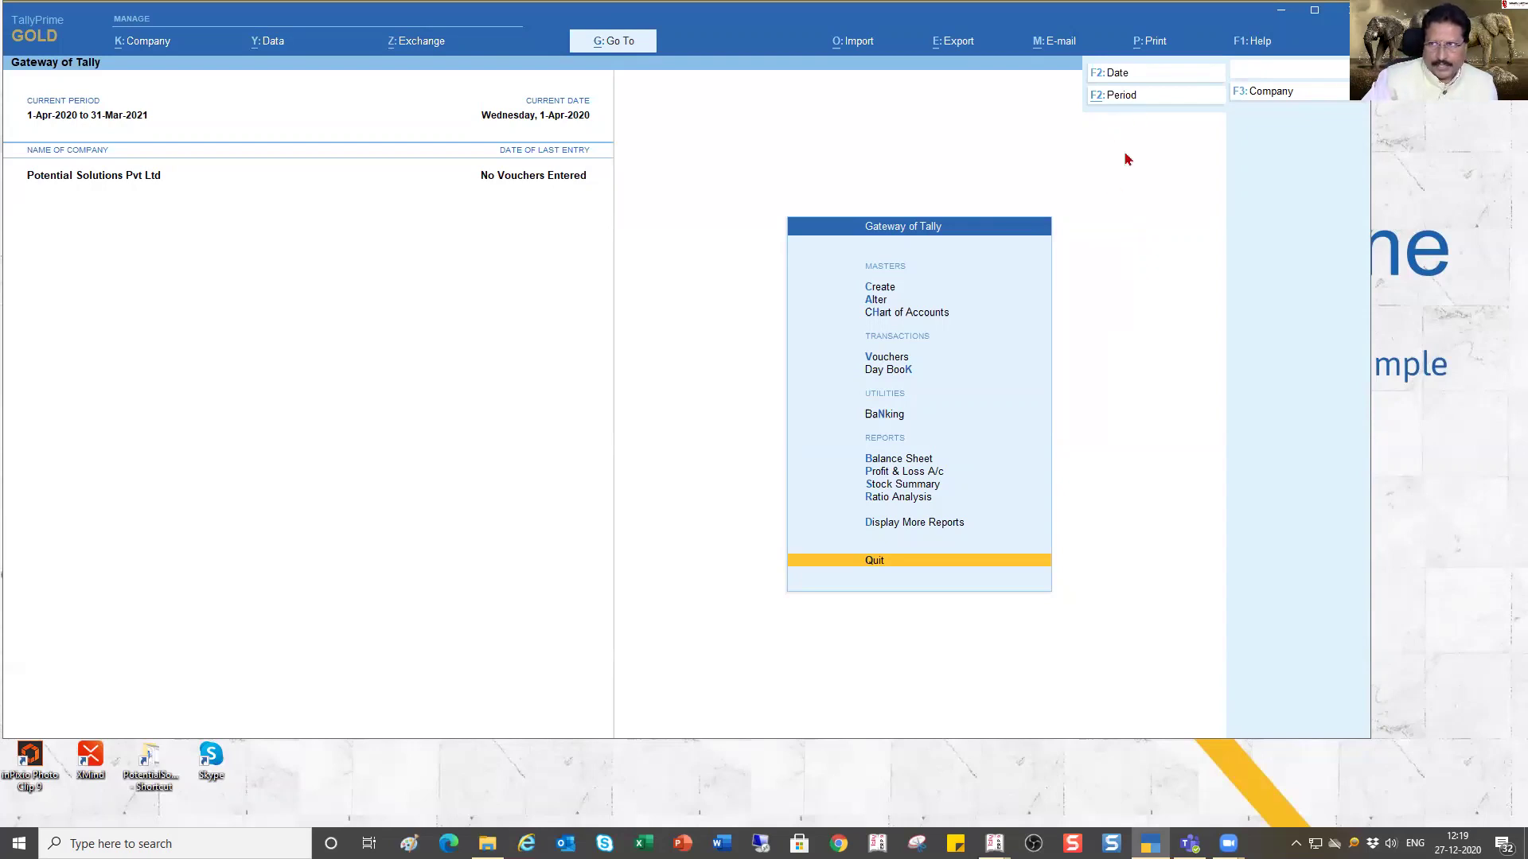
{"action": "key", "text": "Escape"}
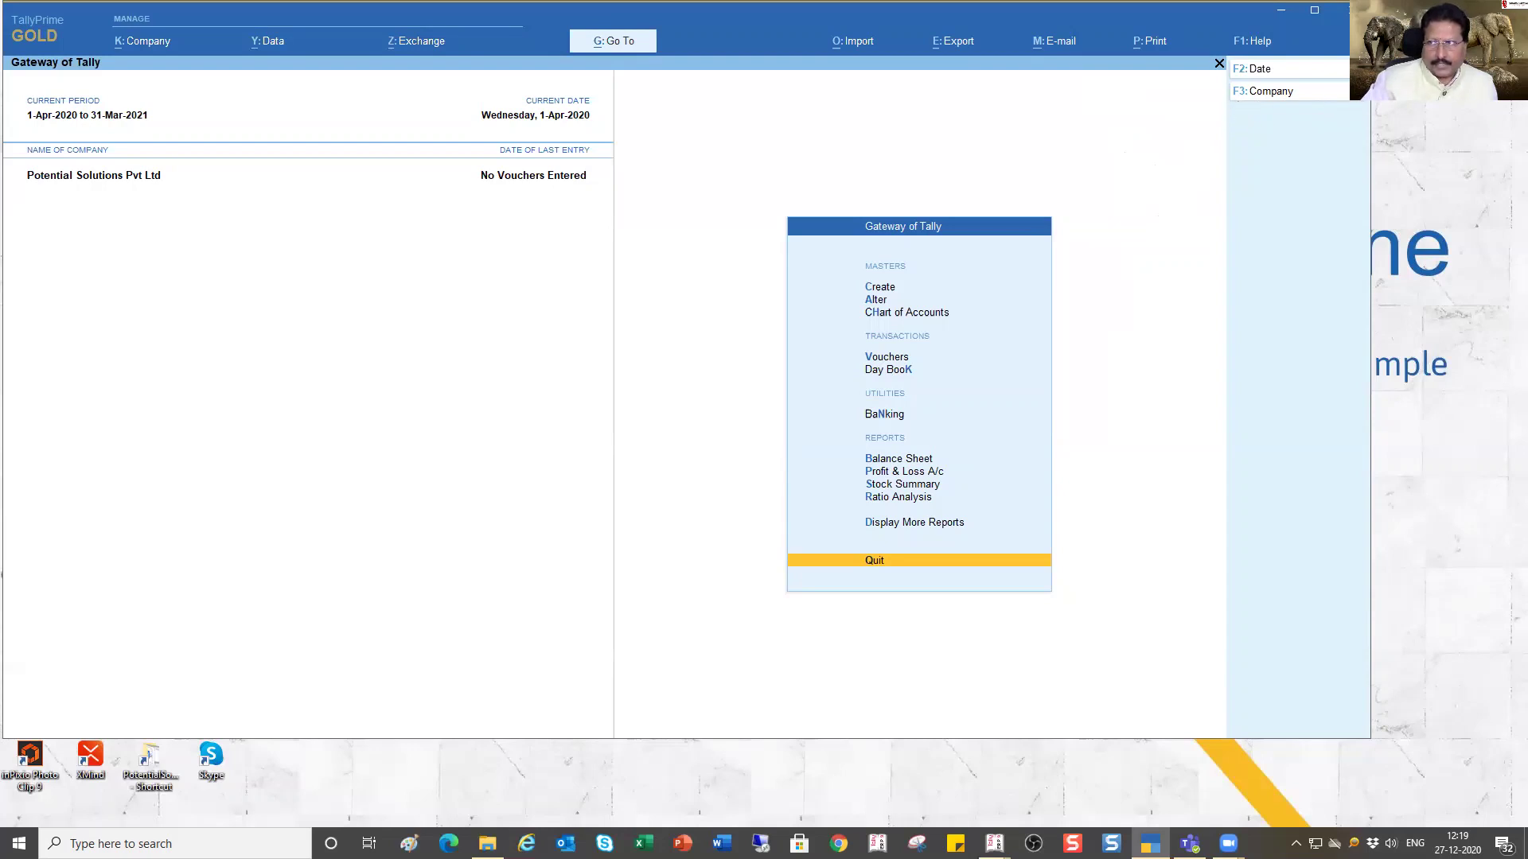
{"action": "left_click", "coordinate": [1364, 102]}
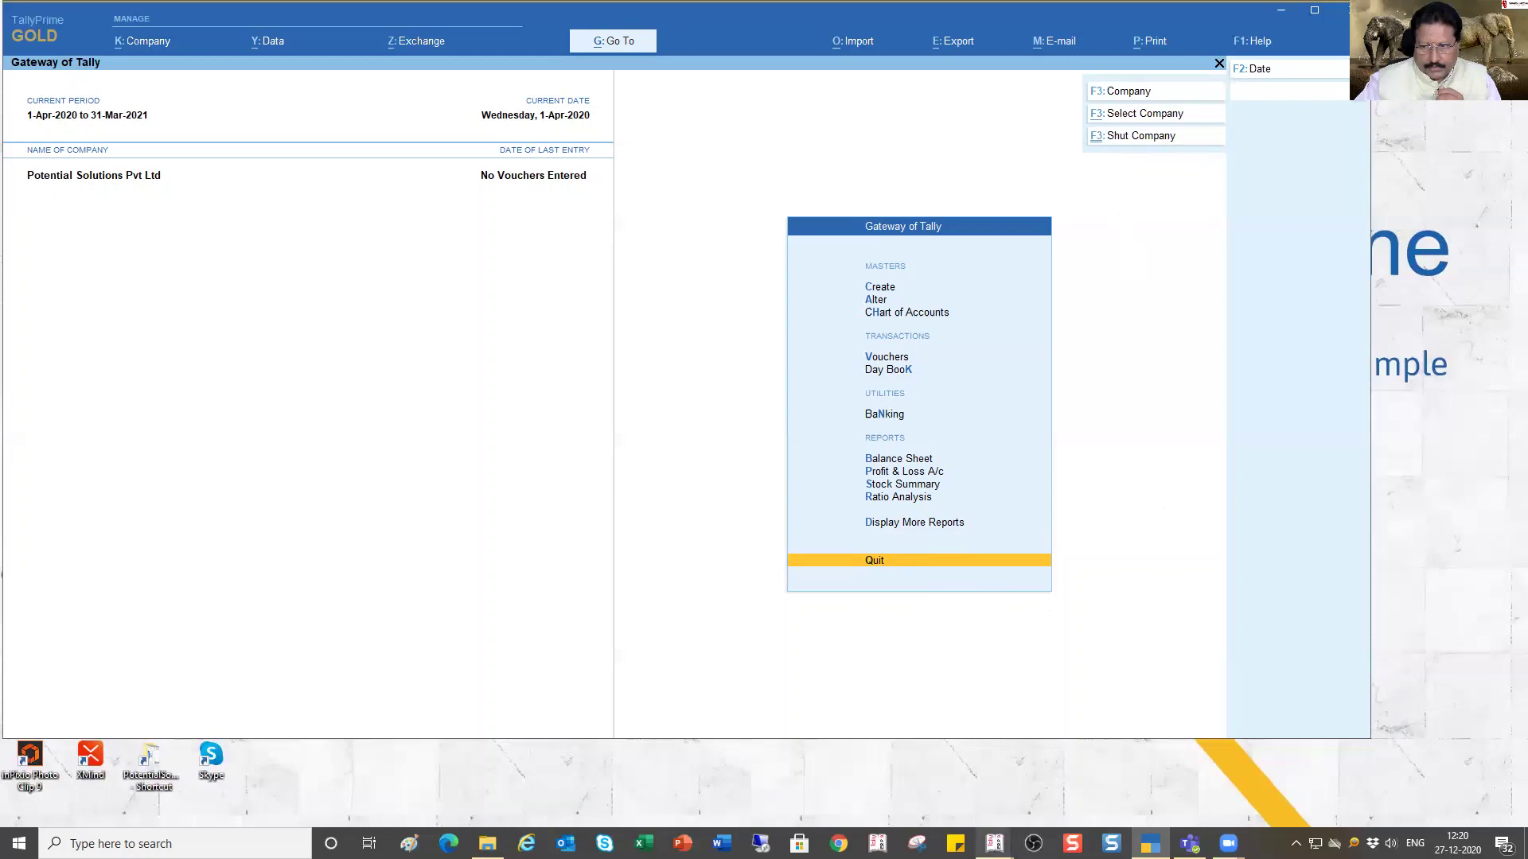
- Switch to Tally.ERP 9 and leave the List of Accounts for the Gateway of Tally
{"action": "left_click", "coordinate": [994, 843]}
{"action": "left_click", "coordinate": [1046, 725]}
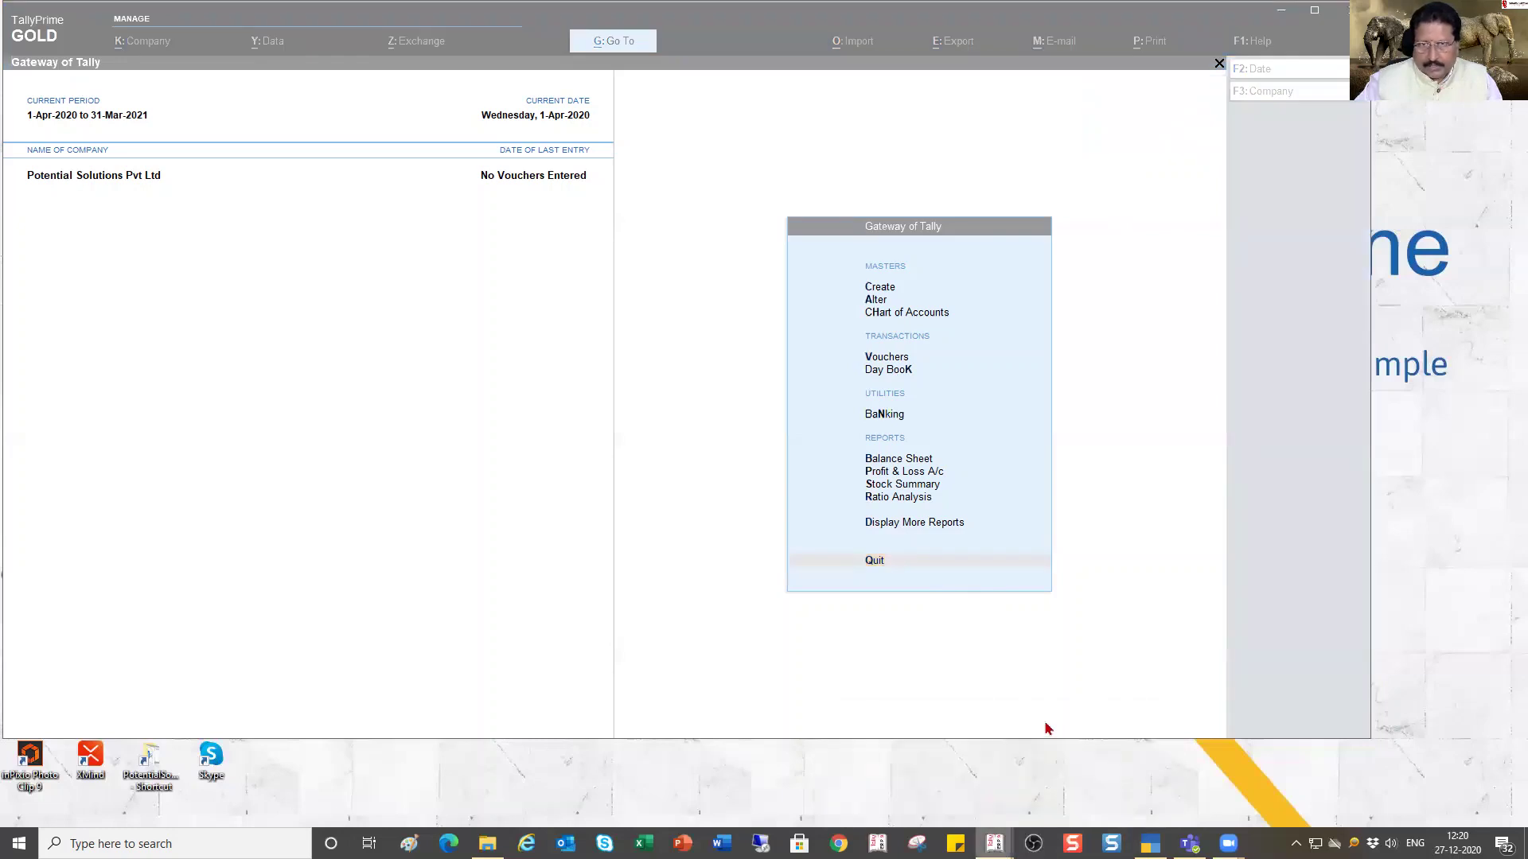
{"action": "key", "text": "Escape"}
{"action": "key", "text": "Escape"}
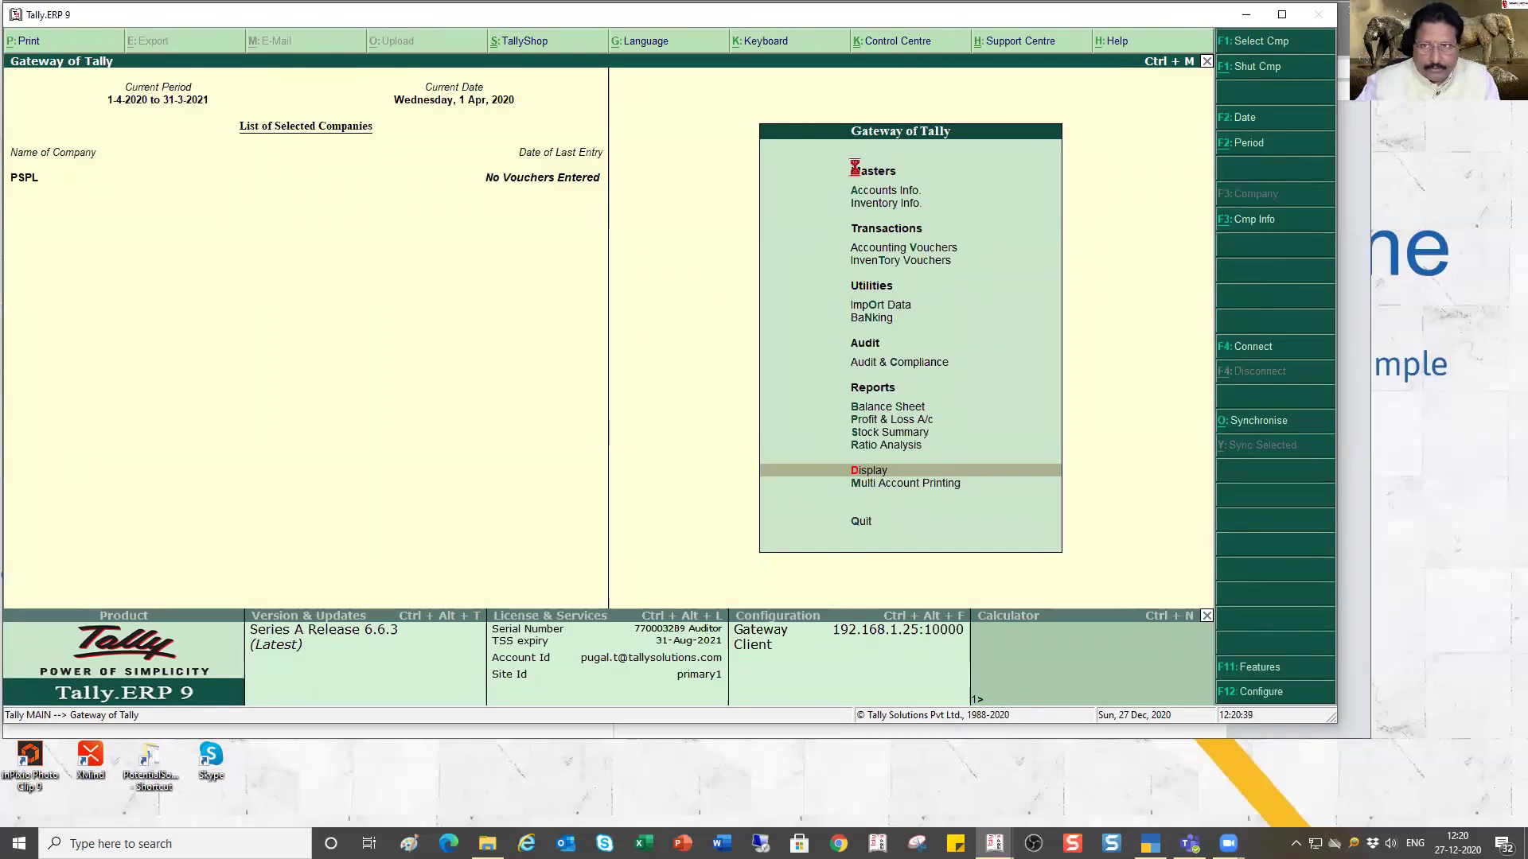
- View the Select Company form with its data path and list of companies, and leave it without loading a company
{"action": "key", "text": "F1"}
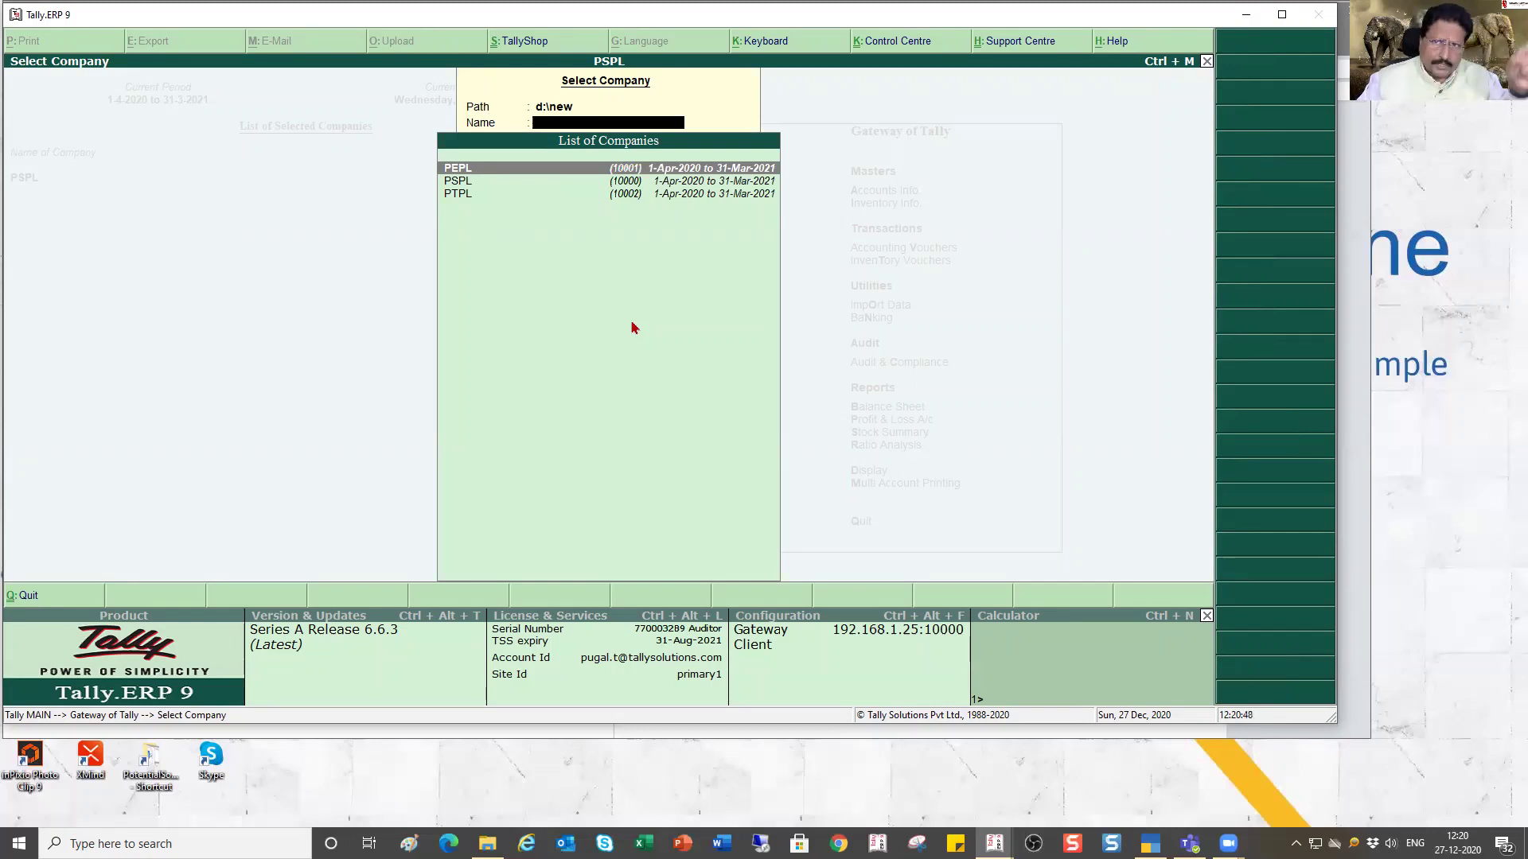
{"action": "key", "text": "BackSpace"}
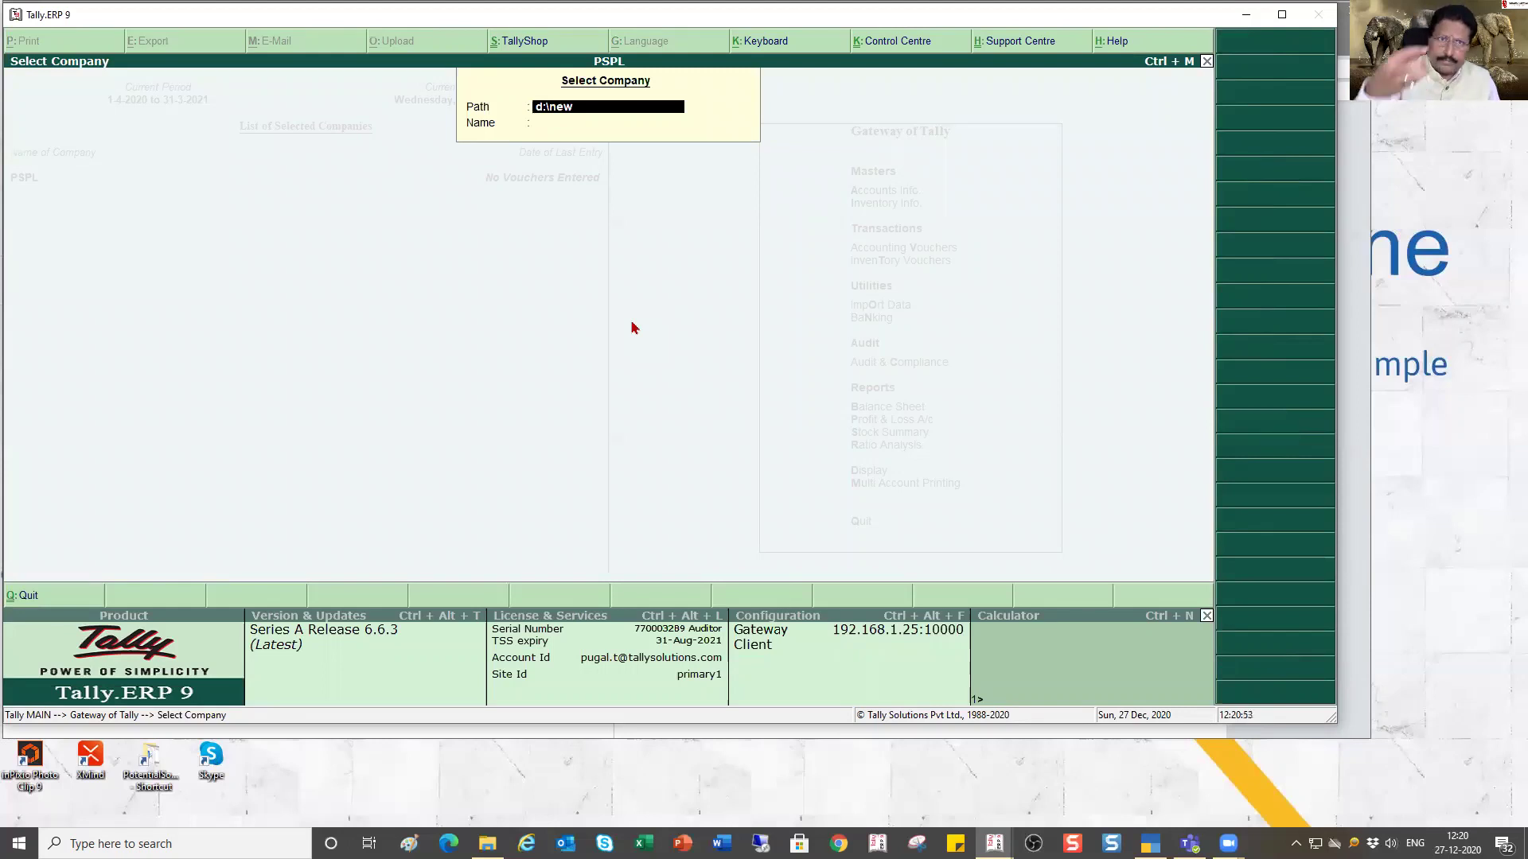
{"action": "key", "text": "Return"}
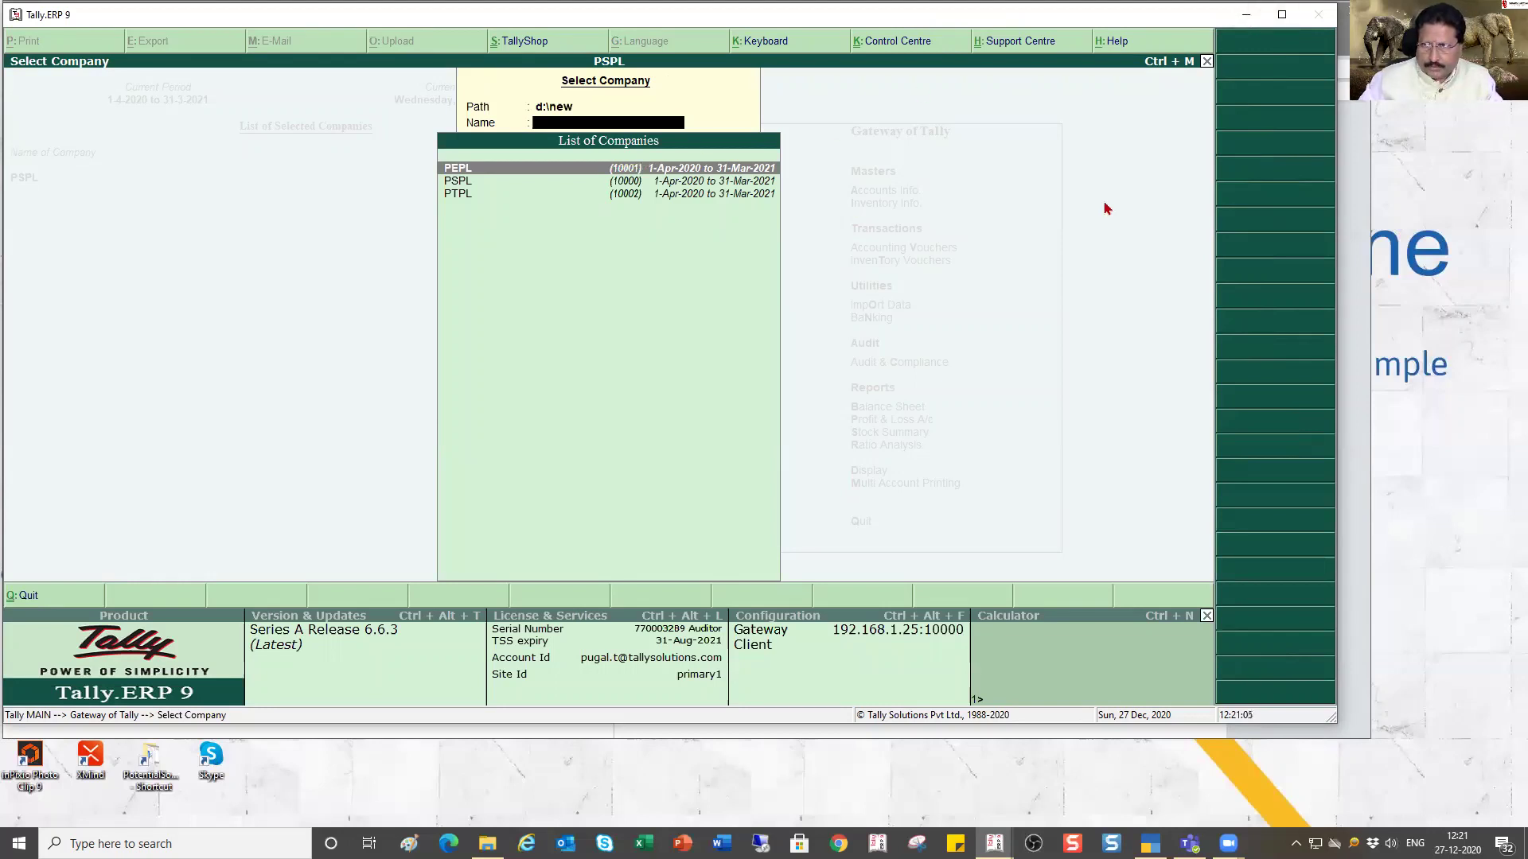
{"action": "key", "text": "Escape"}
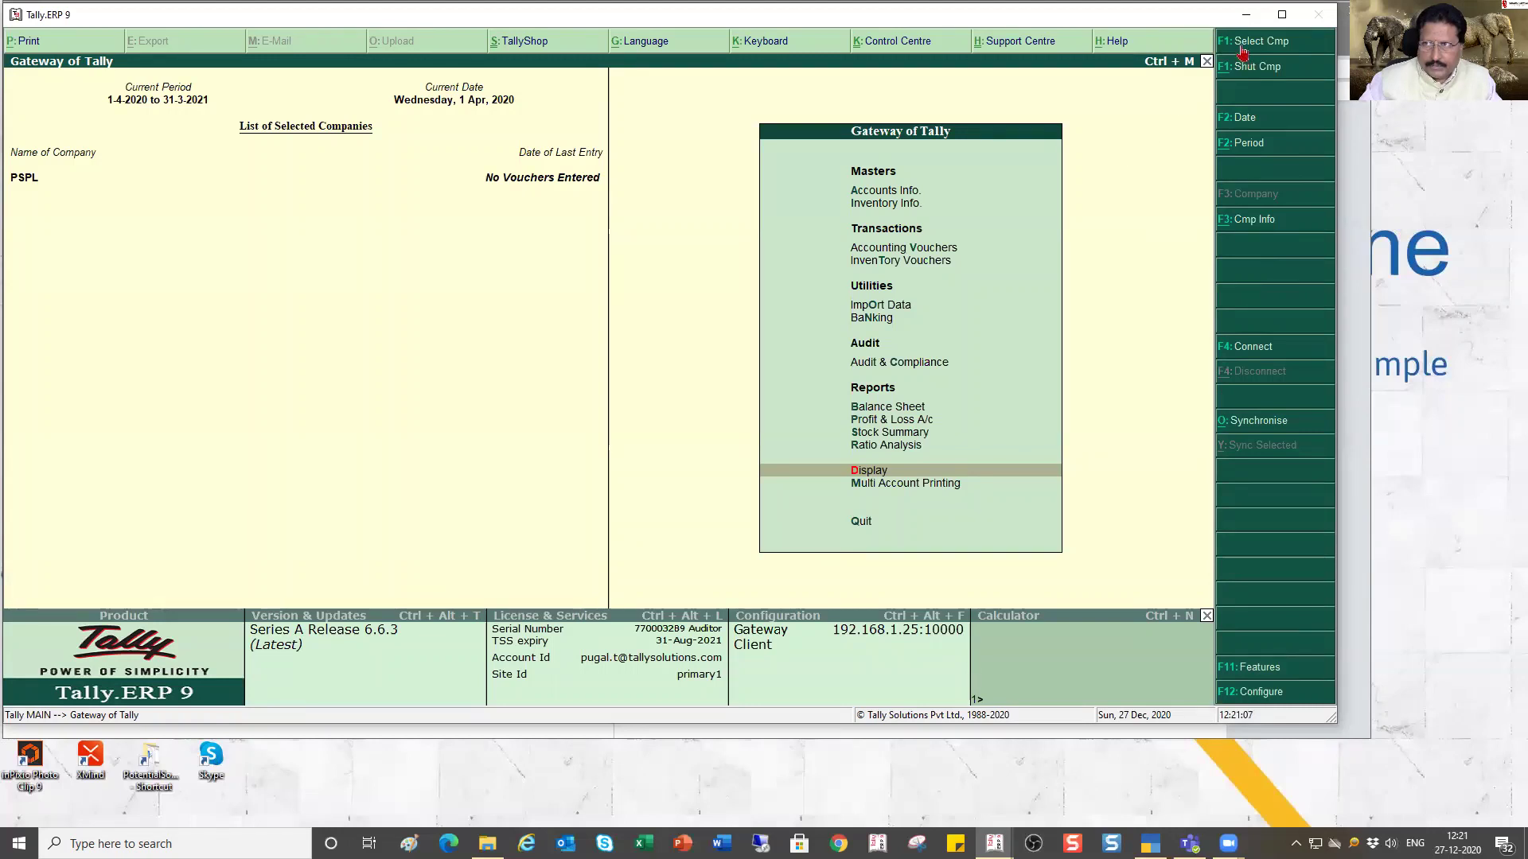
- Return to TallyPrime, view the Change Company list with its company commands, and keep Potential Solutions Pvt Ltd as the company
{"action": "left_click", "coordinate": [1245, 16]}
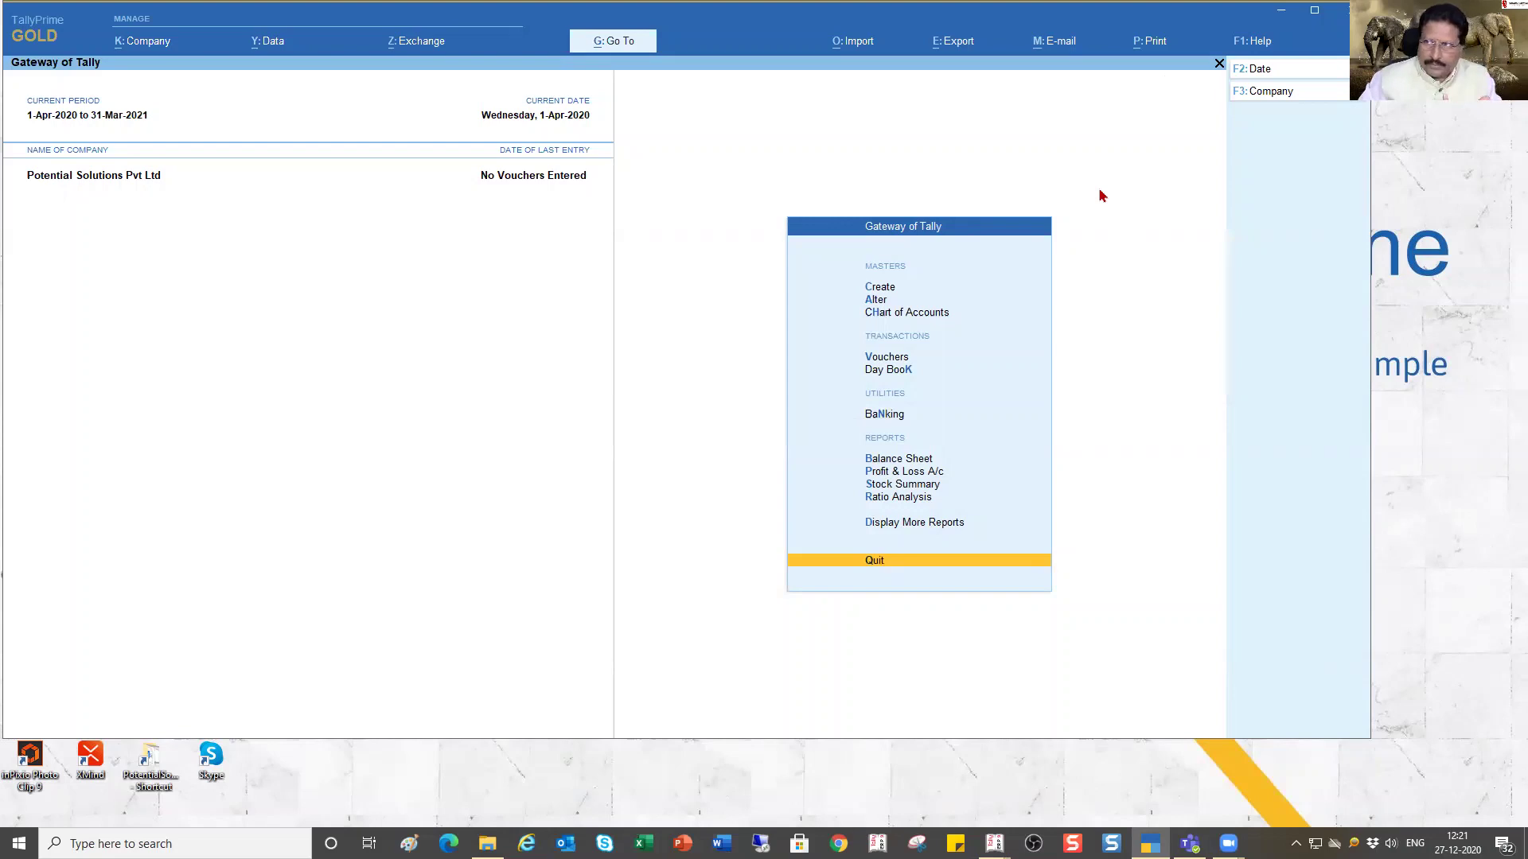
{"action": "key", "text": "F3"}
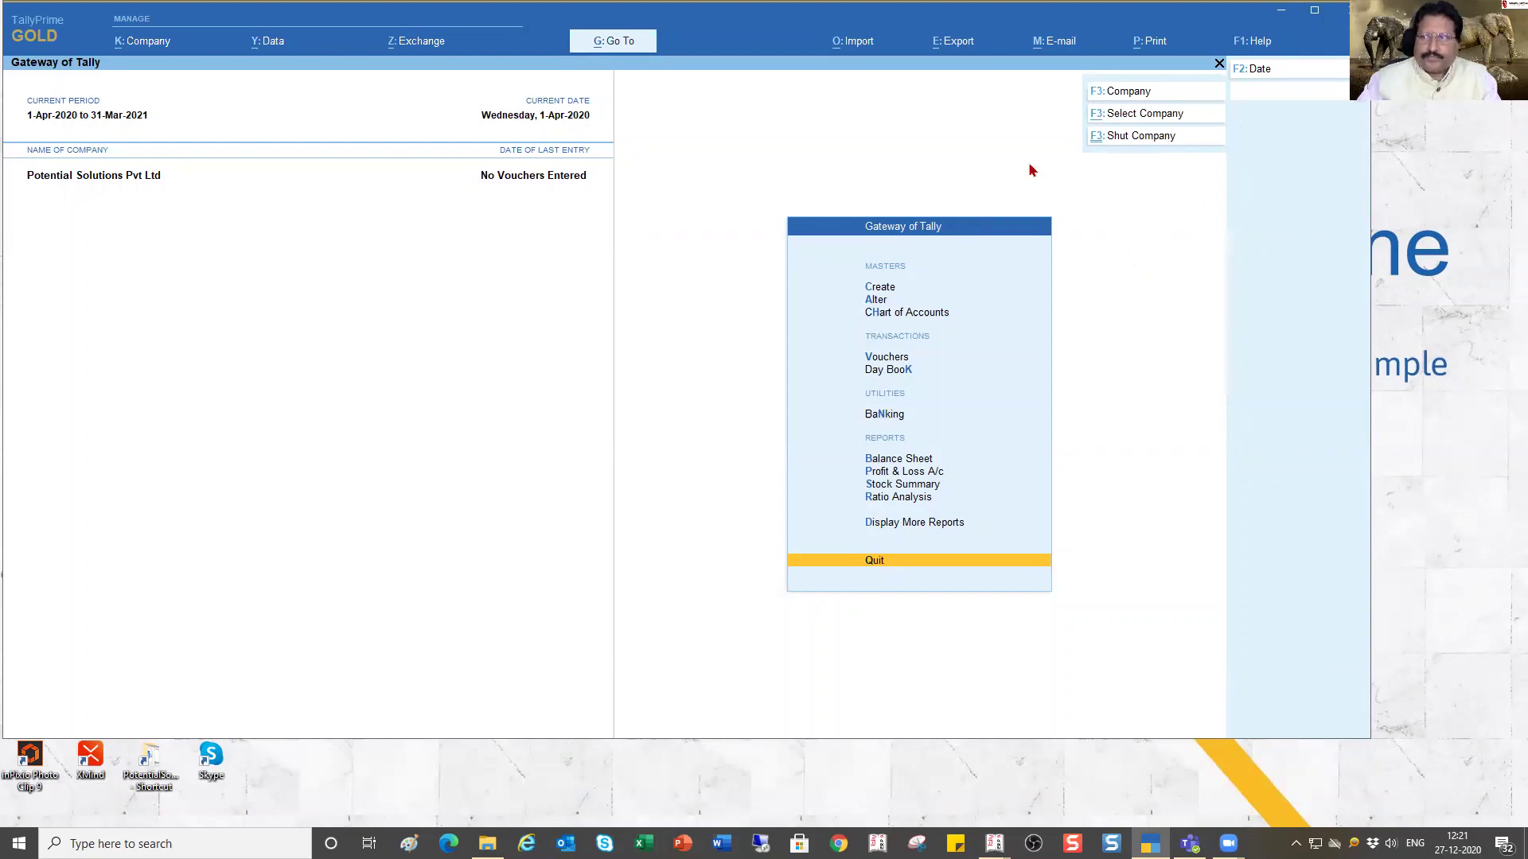
{"action": "left_click", "coordinate": [1136, 96]}
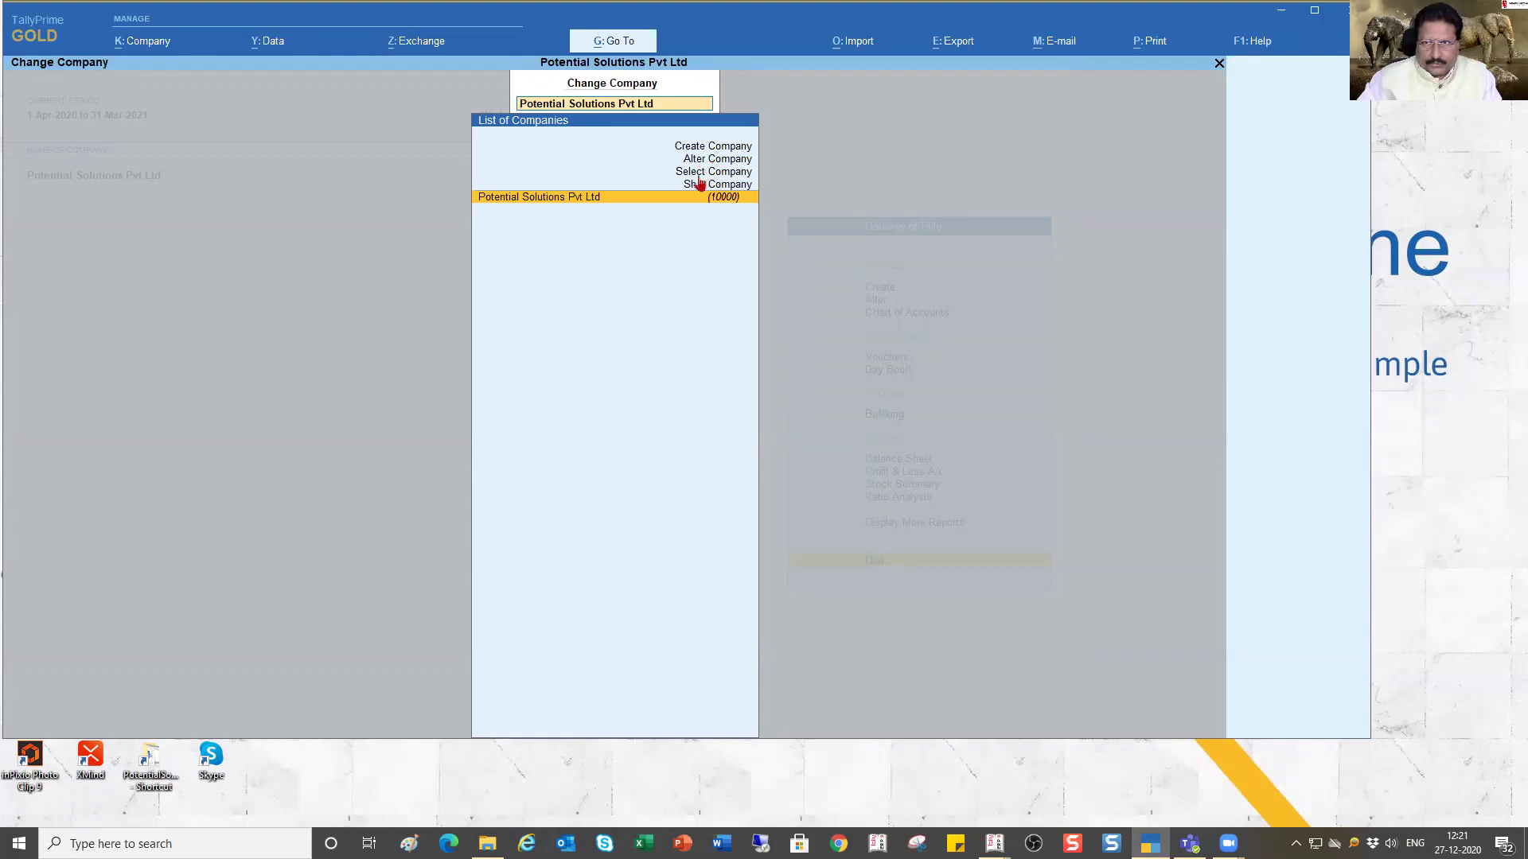
{"action": "key", "text": "Return"}
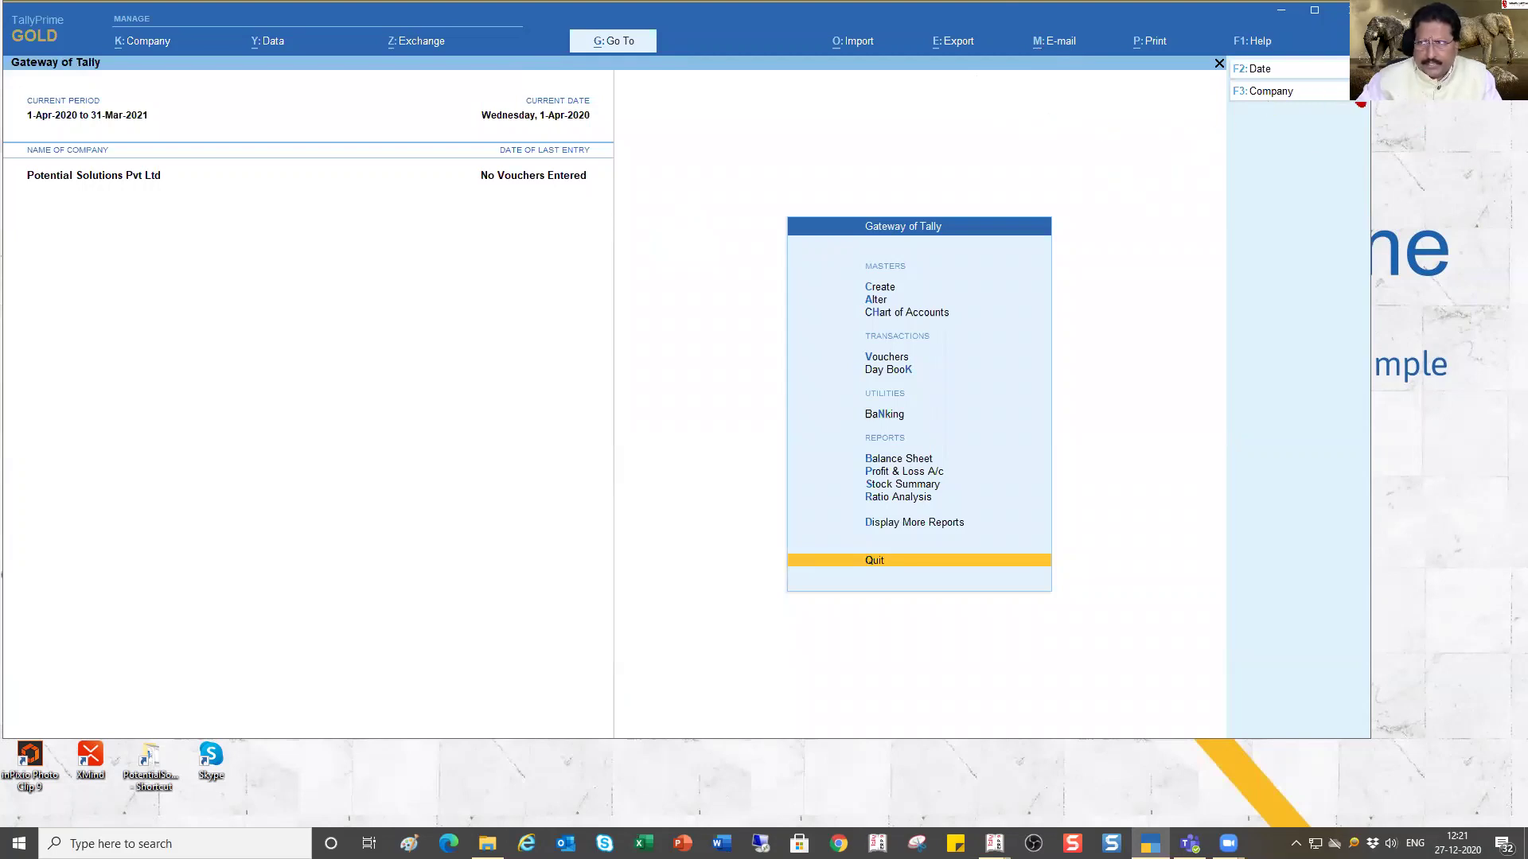
- Review the alternate period and select company commands offered at the Gateway of Tally
{"action": "left_click", "coordinate": [1289, 91]}
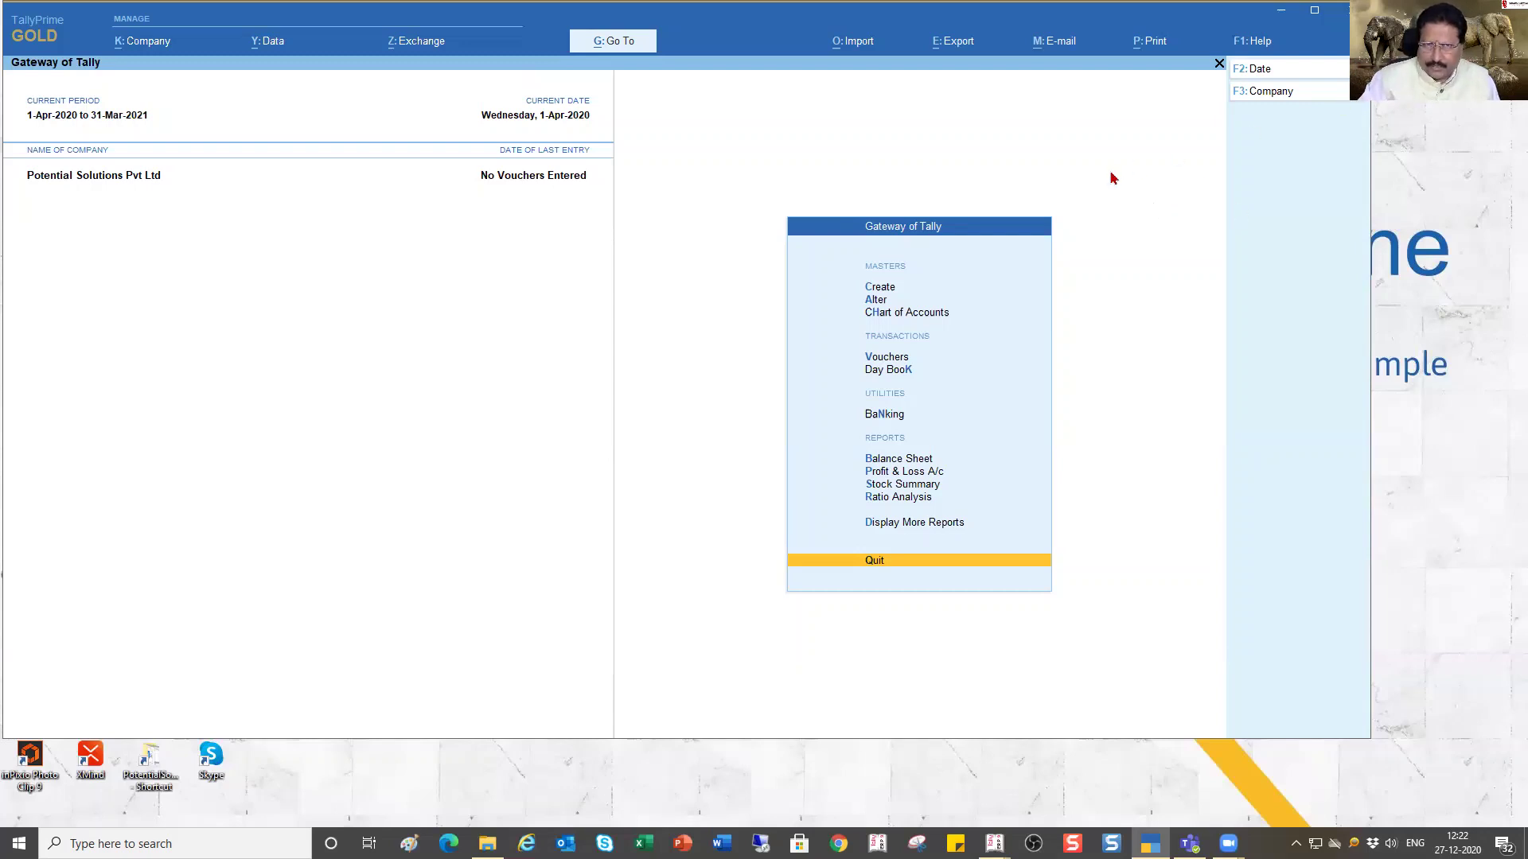
{"action": "key", "text": "alt"}
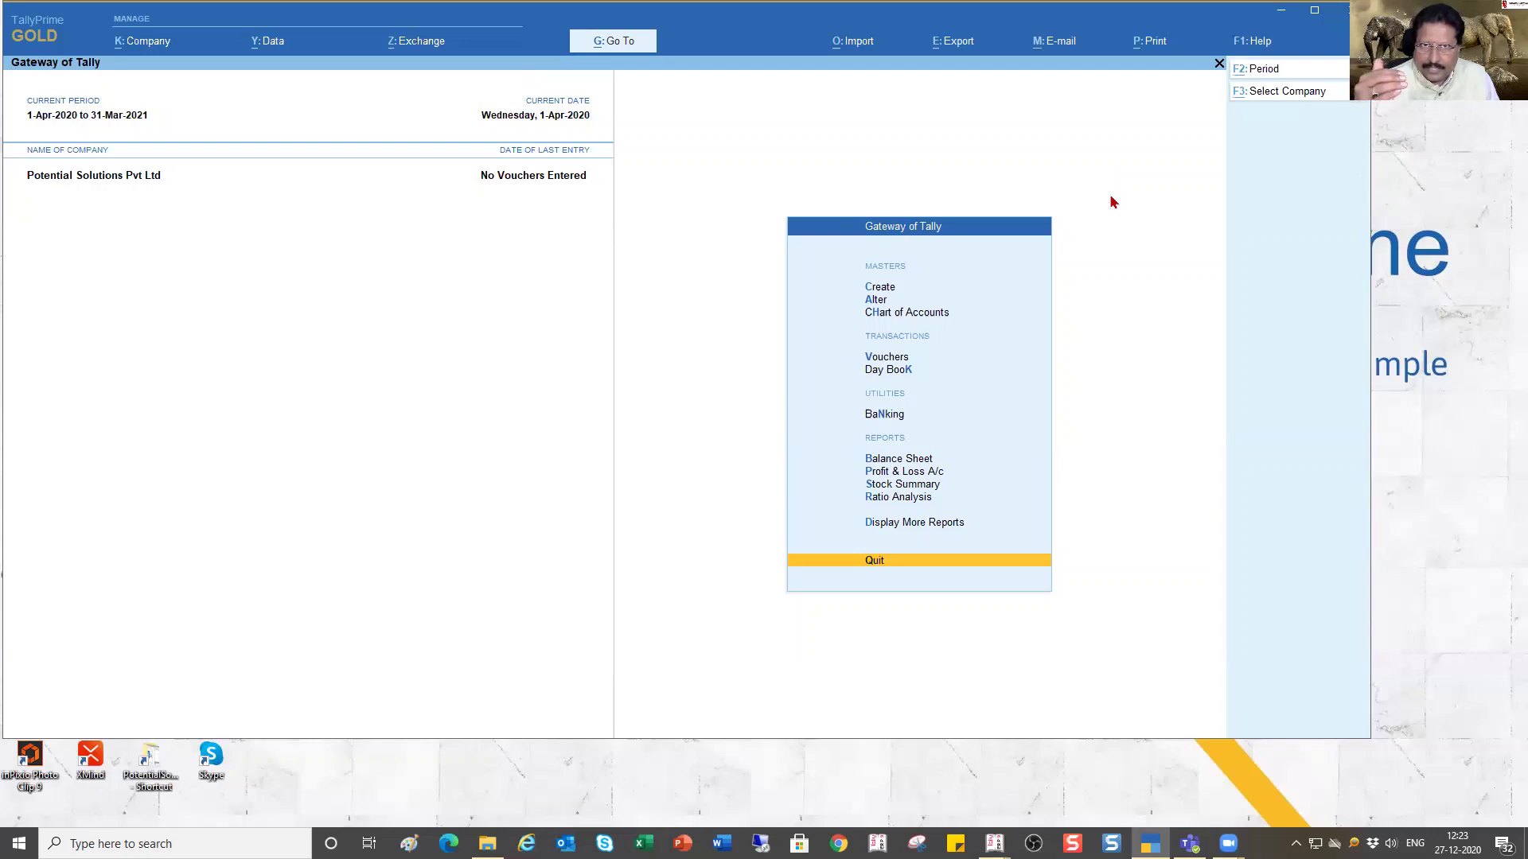
{"action": "key", "text": "ctrl"}
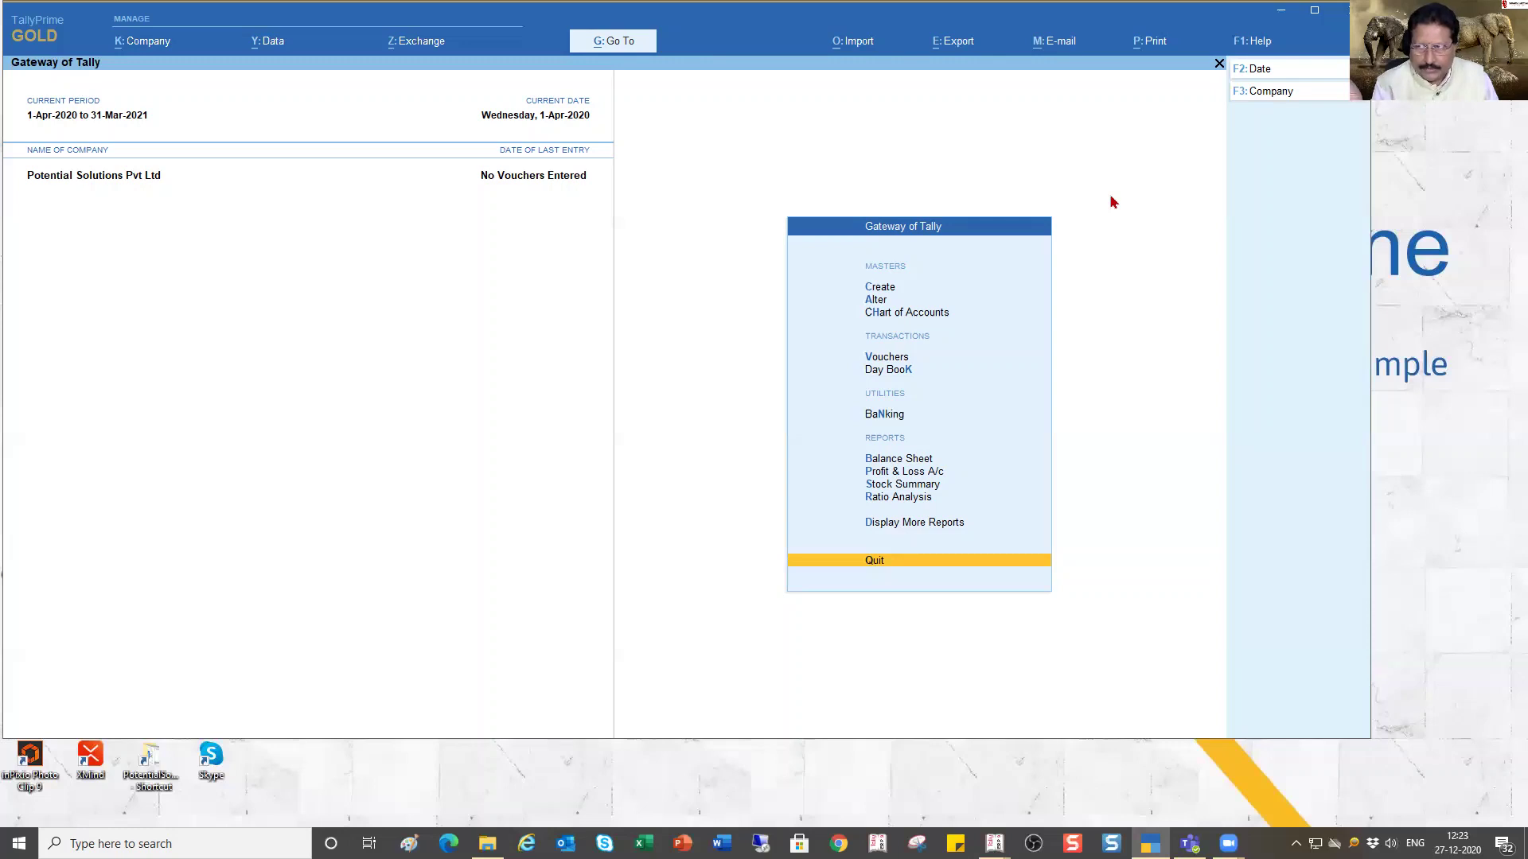
{"action": "key", "text": "ctrl"}
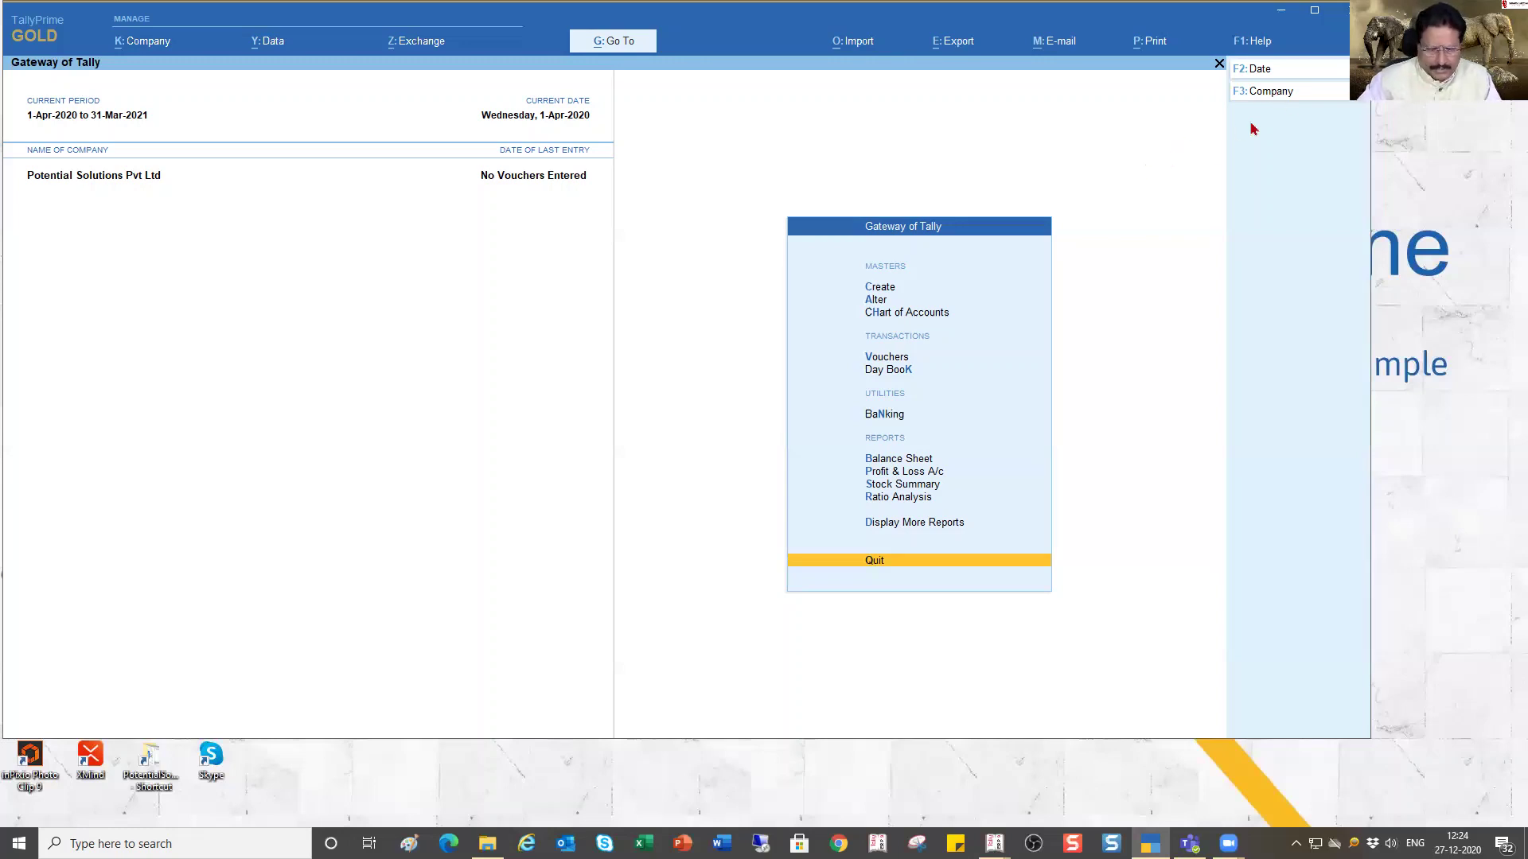
- Open Potential Solutions Pvt Ltd for alteration from the Change Company list
{"action": "key", "text": "F3"}
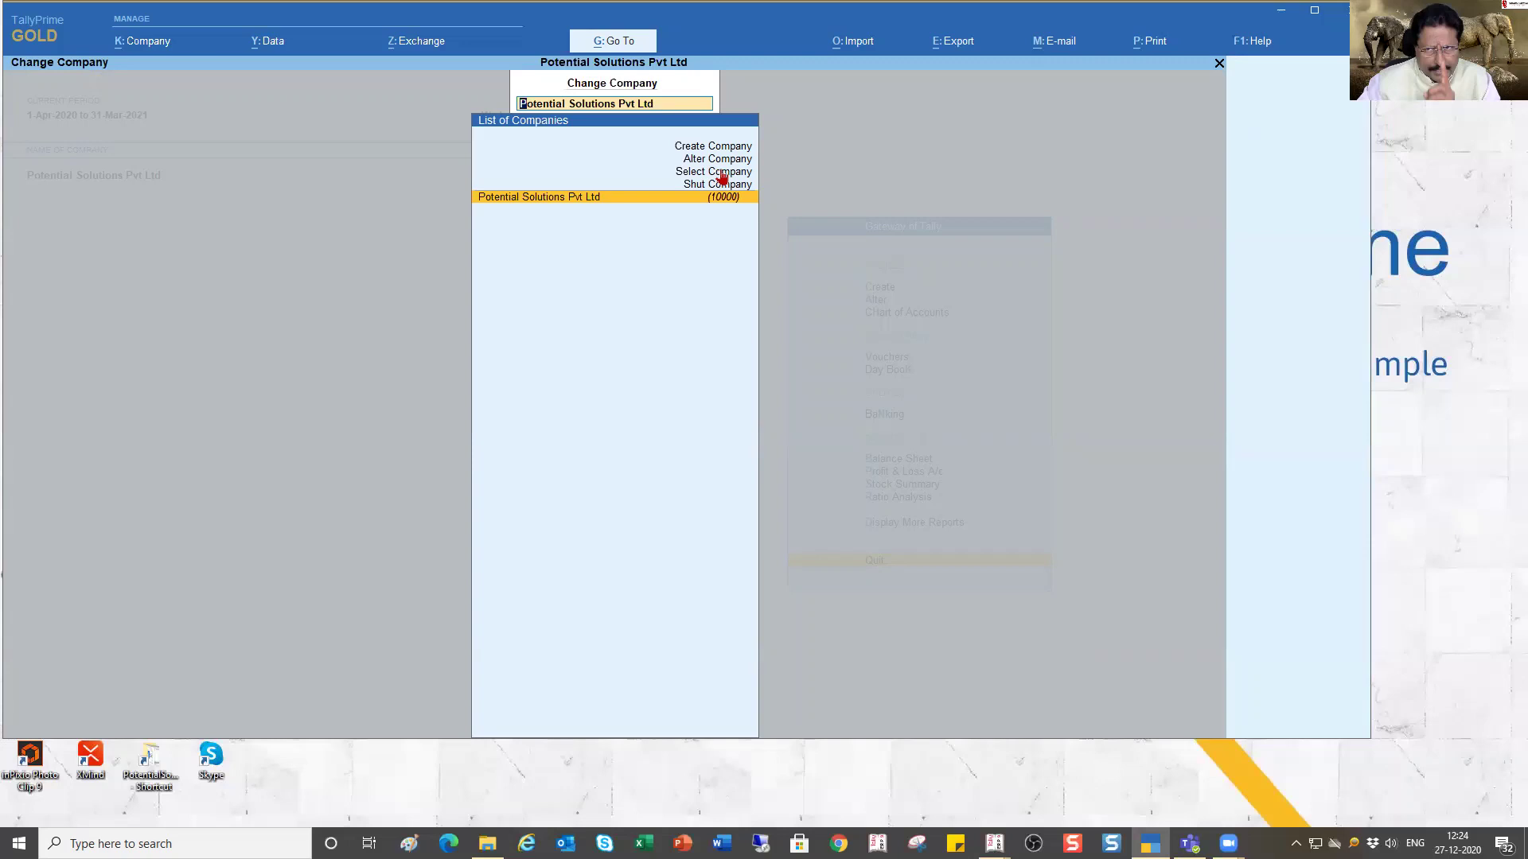
{"action": "key", "text": "Up"}
{"action": "key", "text": "Up"}
{"action": "key", "text": "Up"}
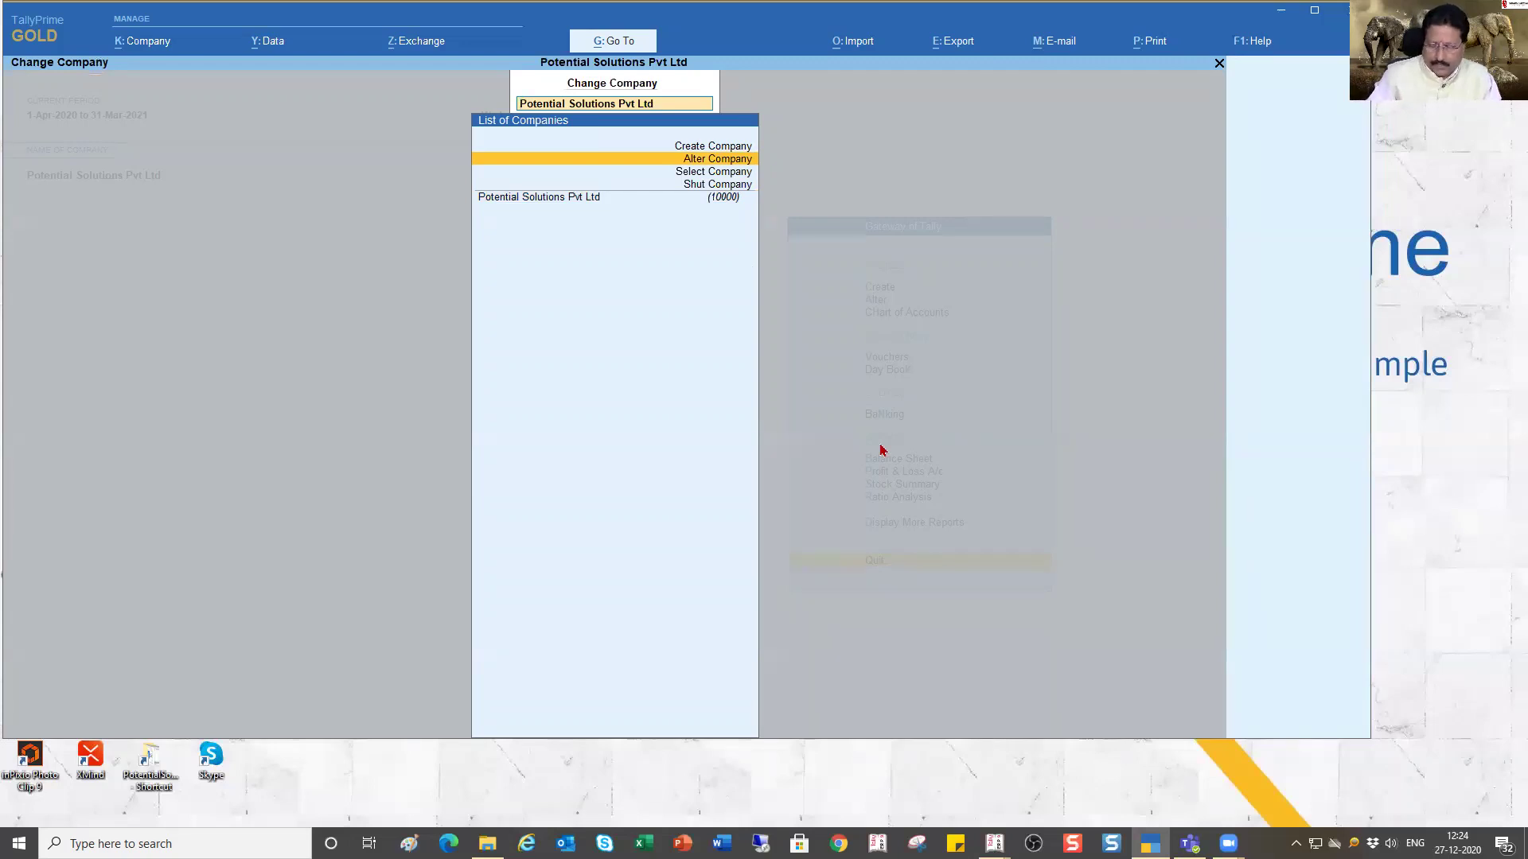
{"action": "key", "text": "Return"}
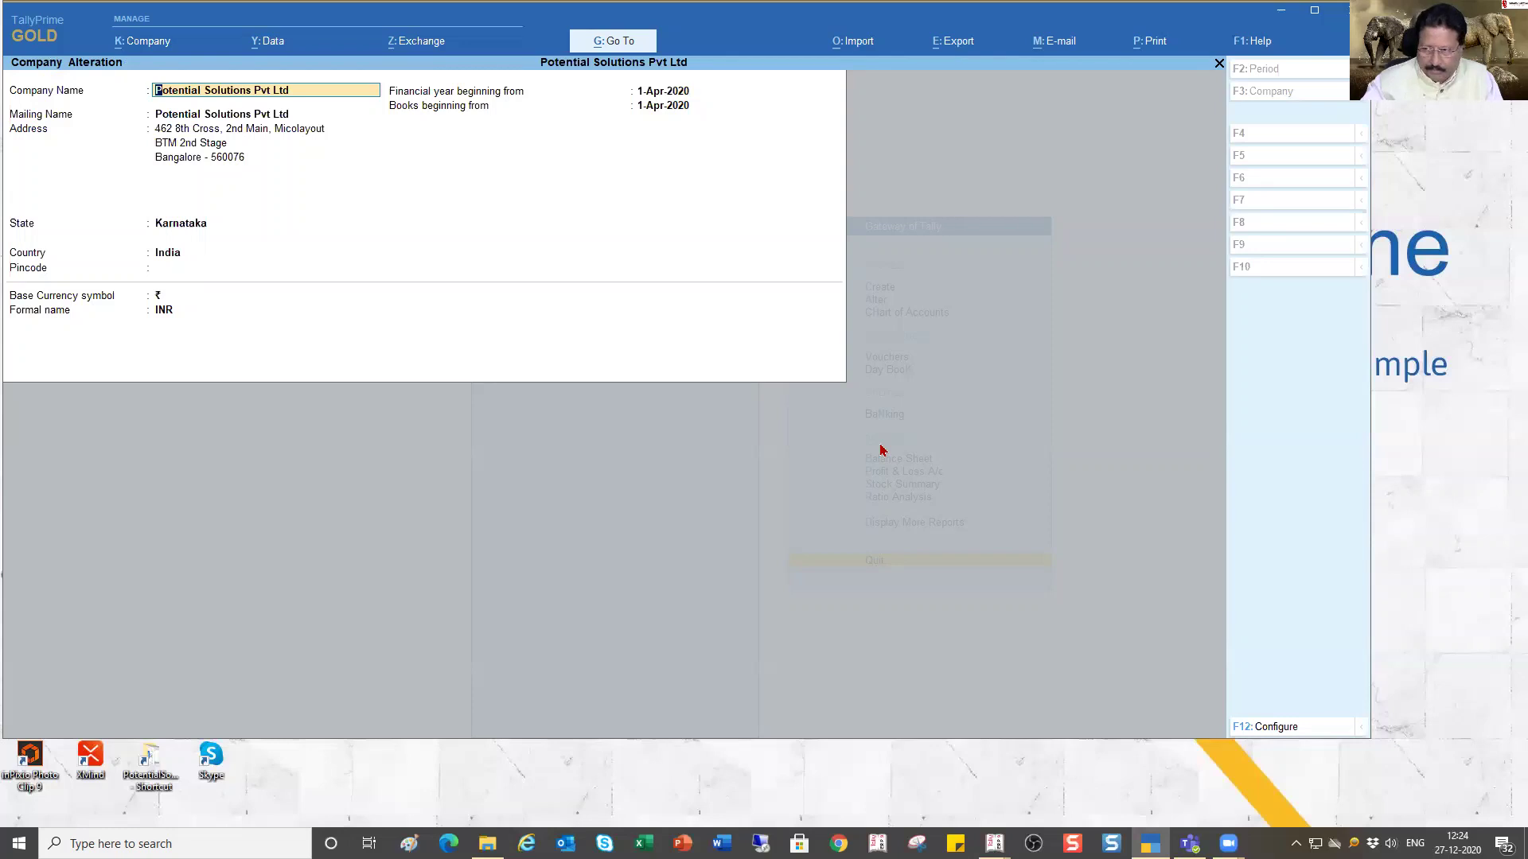
- Enable Use User Access Control in the configuration of the company alteration form
{"action": "left_click", "coordinate": [1285, 736]}
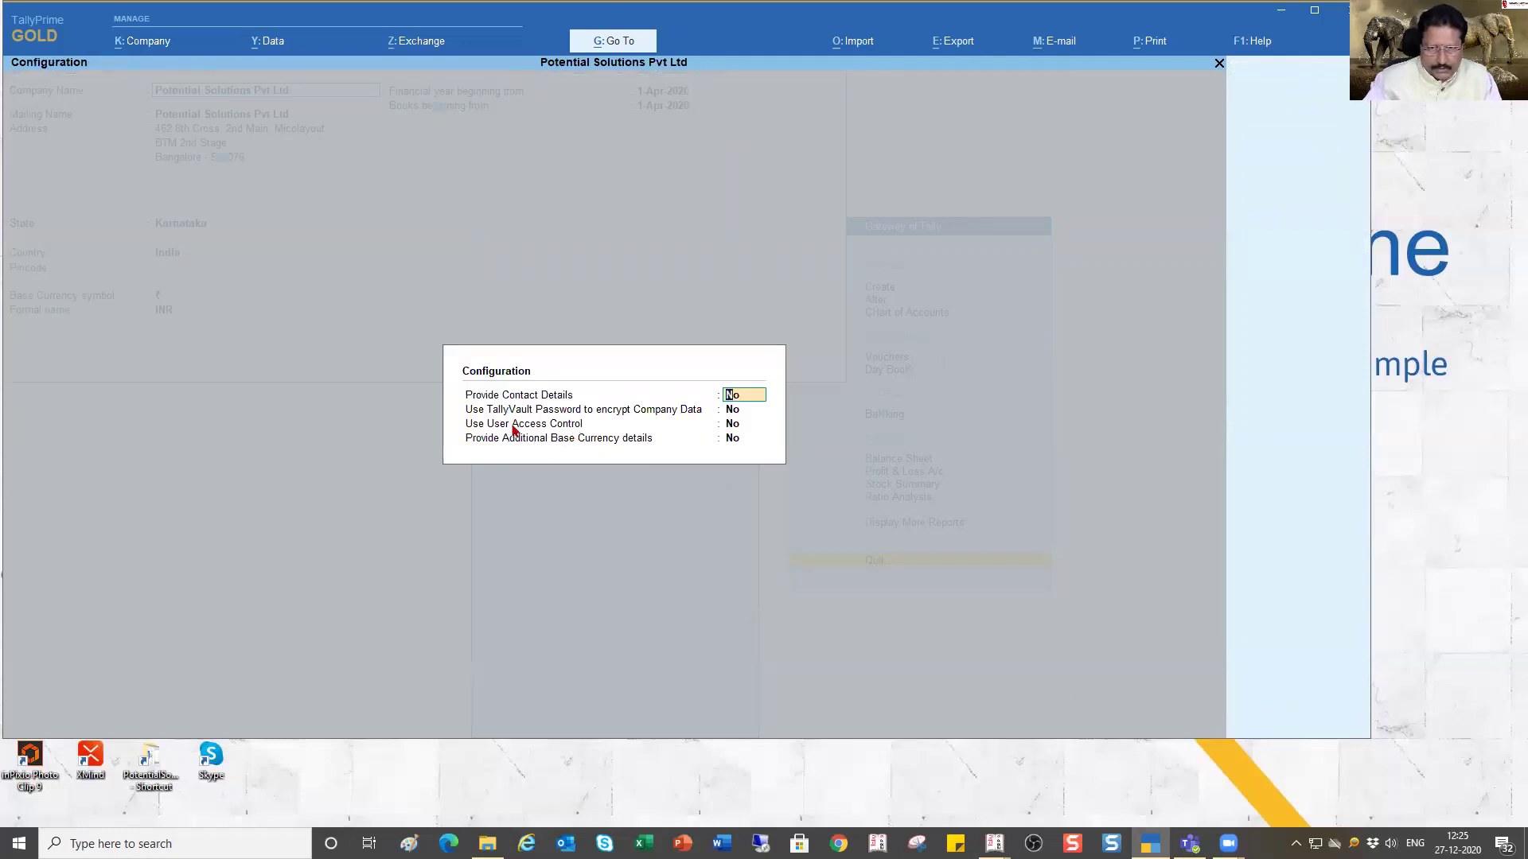
{"action": "left_click", "coordinate": [730, 425]}
{"action": "key", "text": "y"}
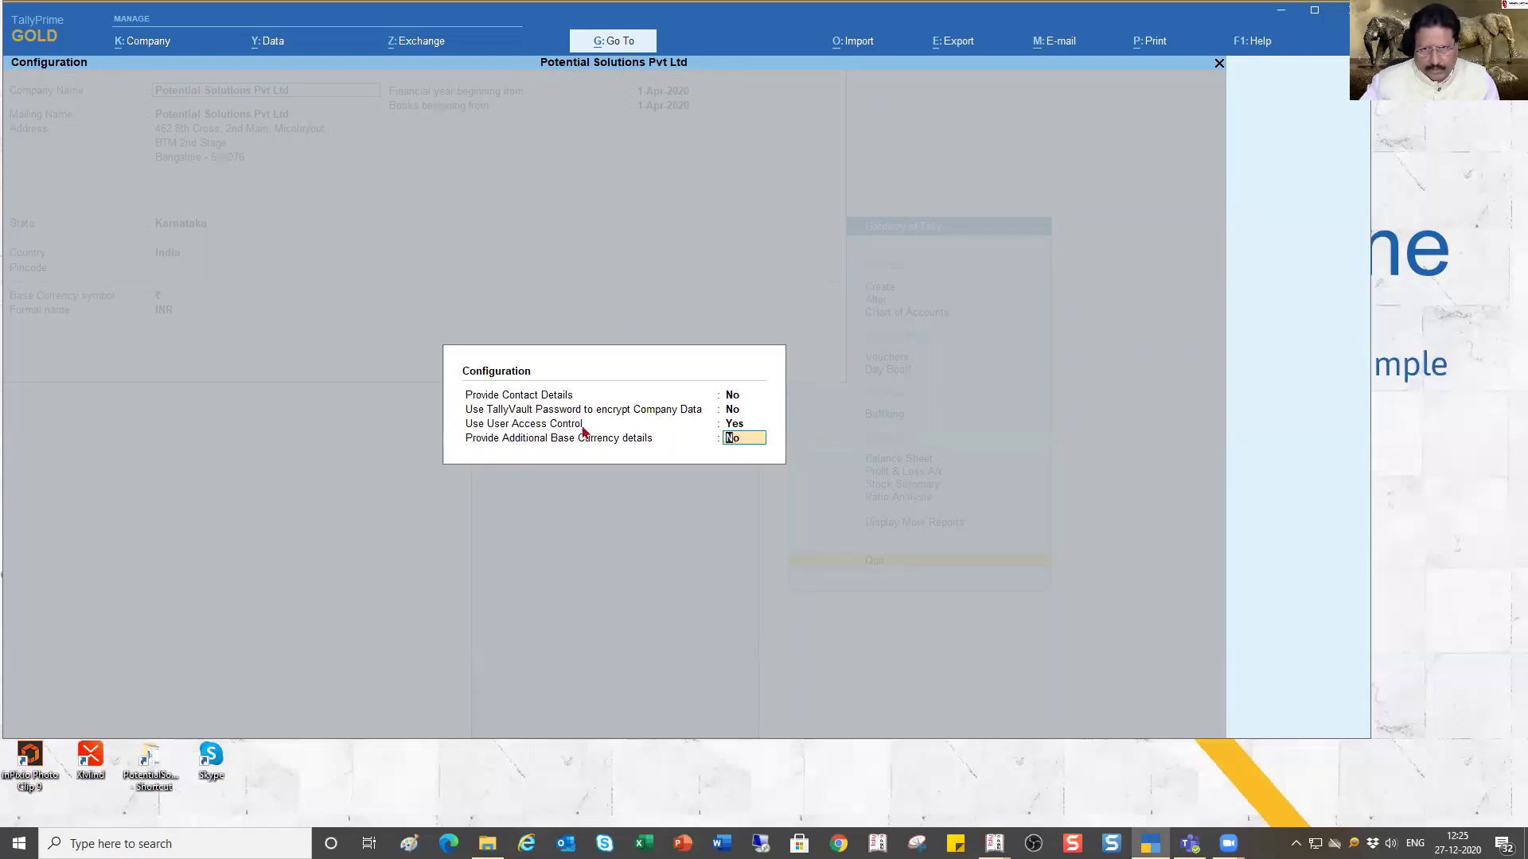
{"action": "key", "text": "Return"}
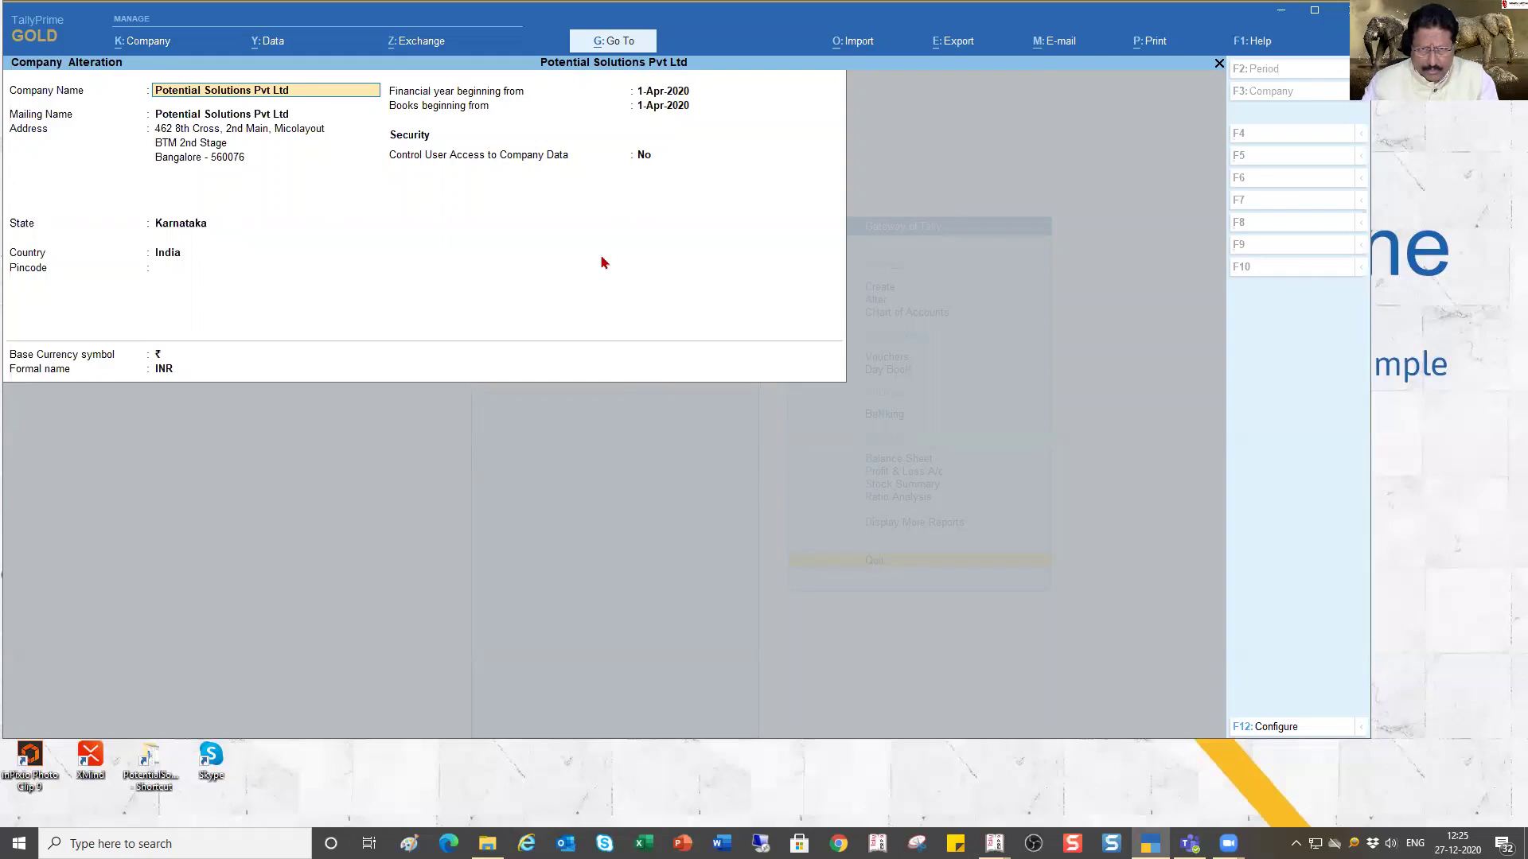
- Set Use User Access Control back to No in the company alteration configuration
{"action": "key", "text": "F12"}
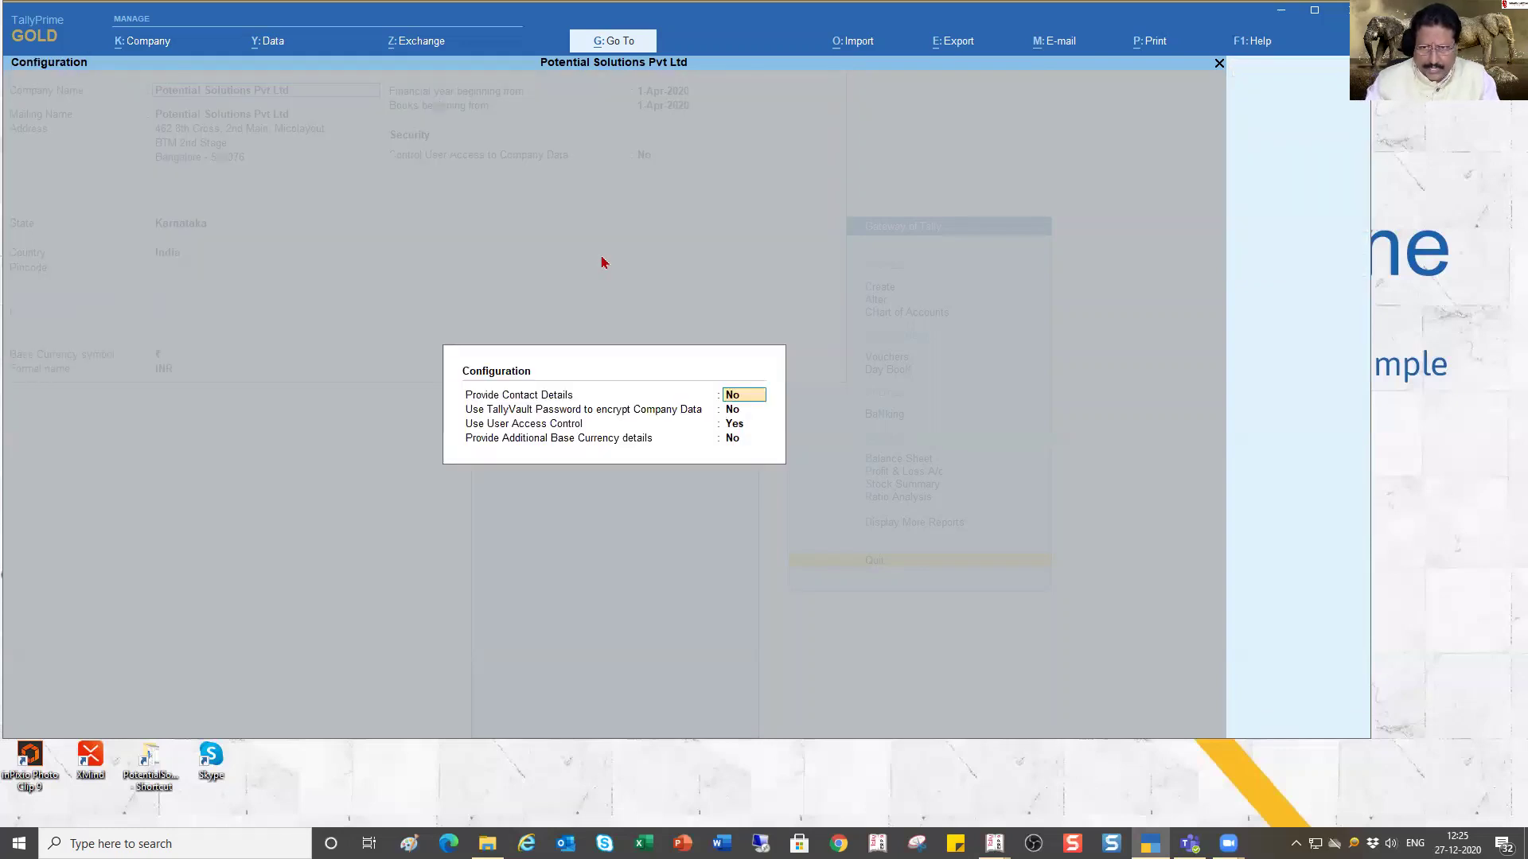
{"action": "left_click", "coordinate": [734, 427]}
{"action": "key", "text": "n"}
{"action": "key", "text": "Return"}
{"action": "key", "text": "Return"}
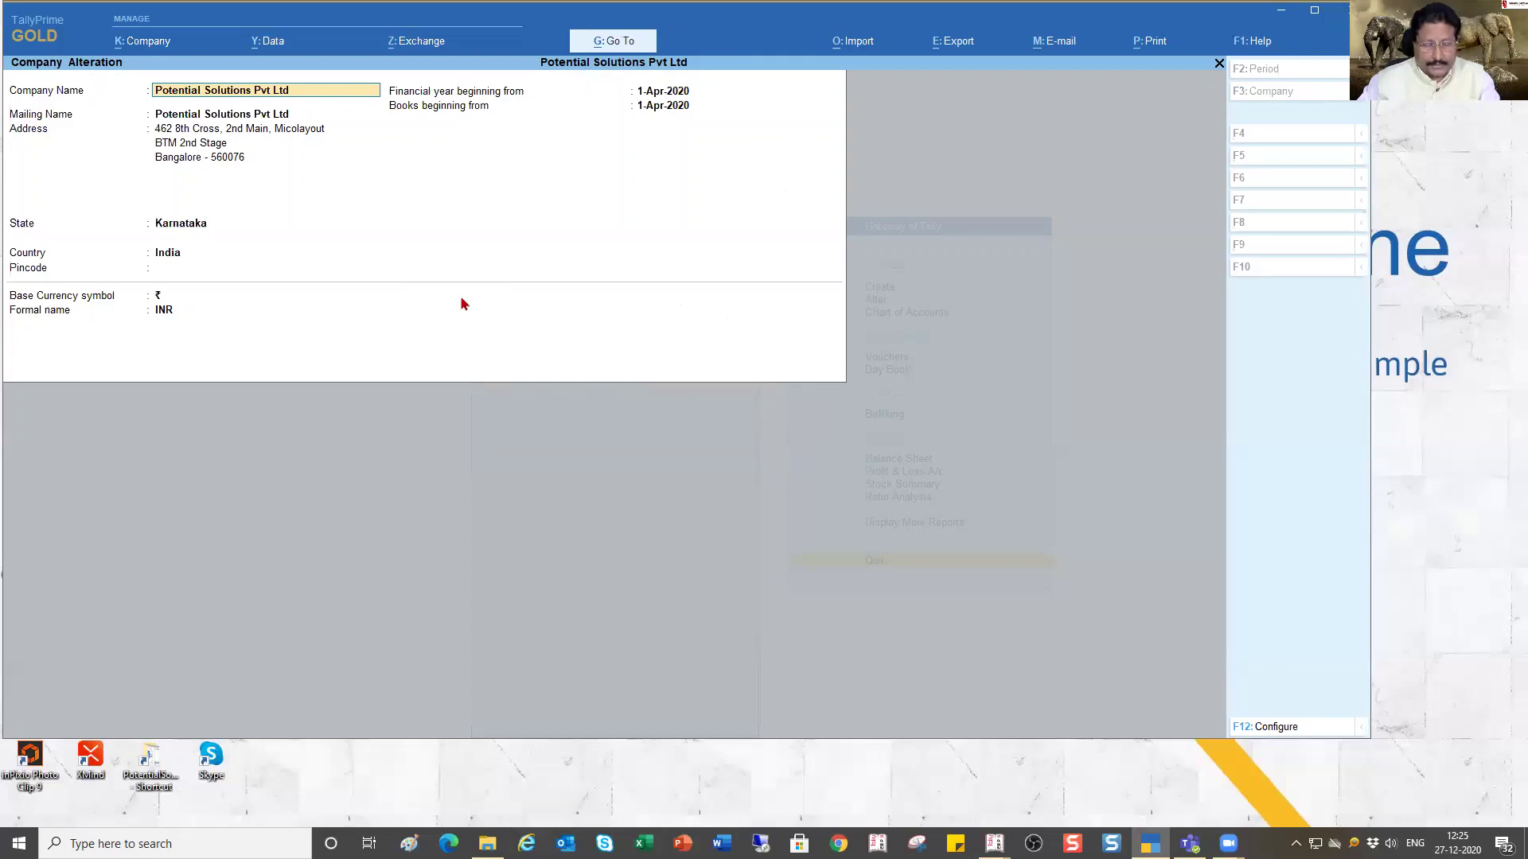
- Leave the company alteration without saving and review the company commands for management, online access and configuration
{"action": "key", "text": "BackSpace"}
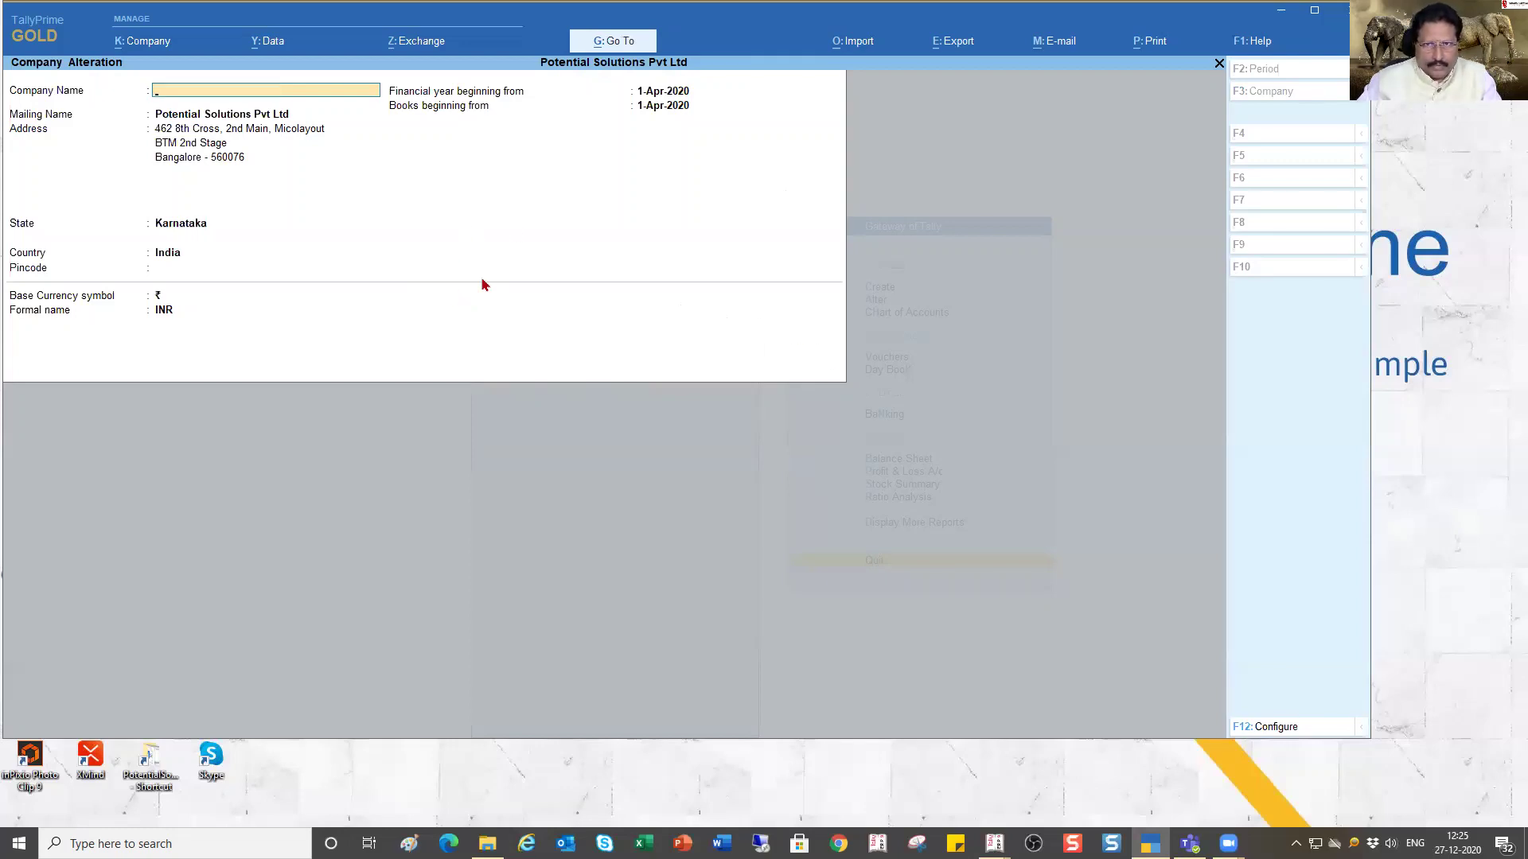
{"action": "key", "text": "Escape"}
{"action": "key", "text": "Escape"}
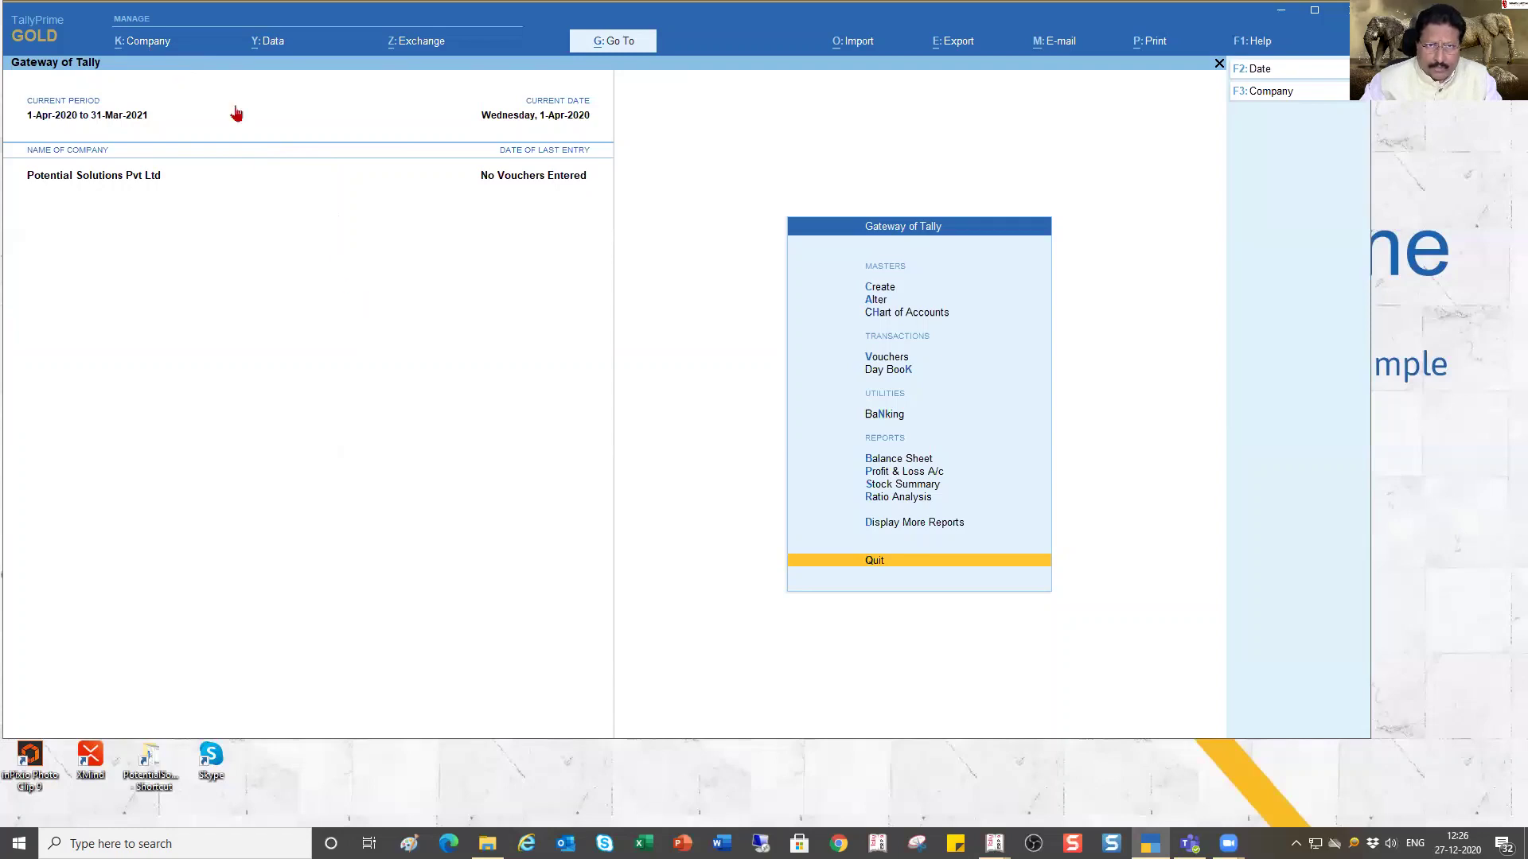
{"action": "left_click", "coordinate": [148, 45]}
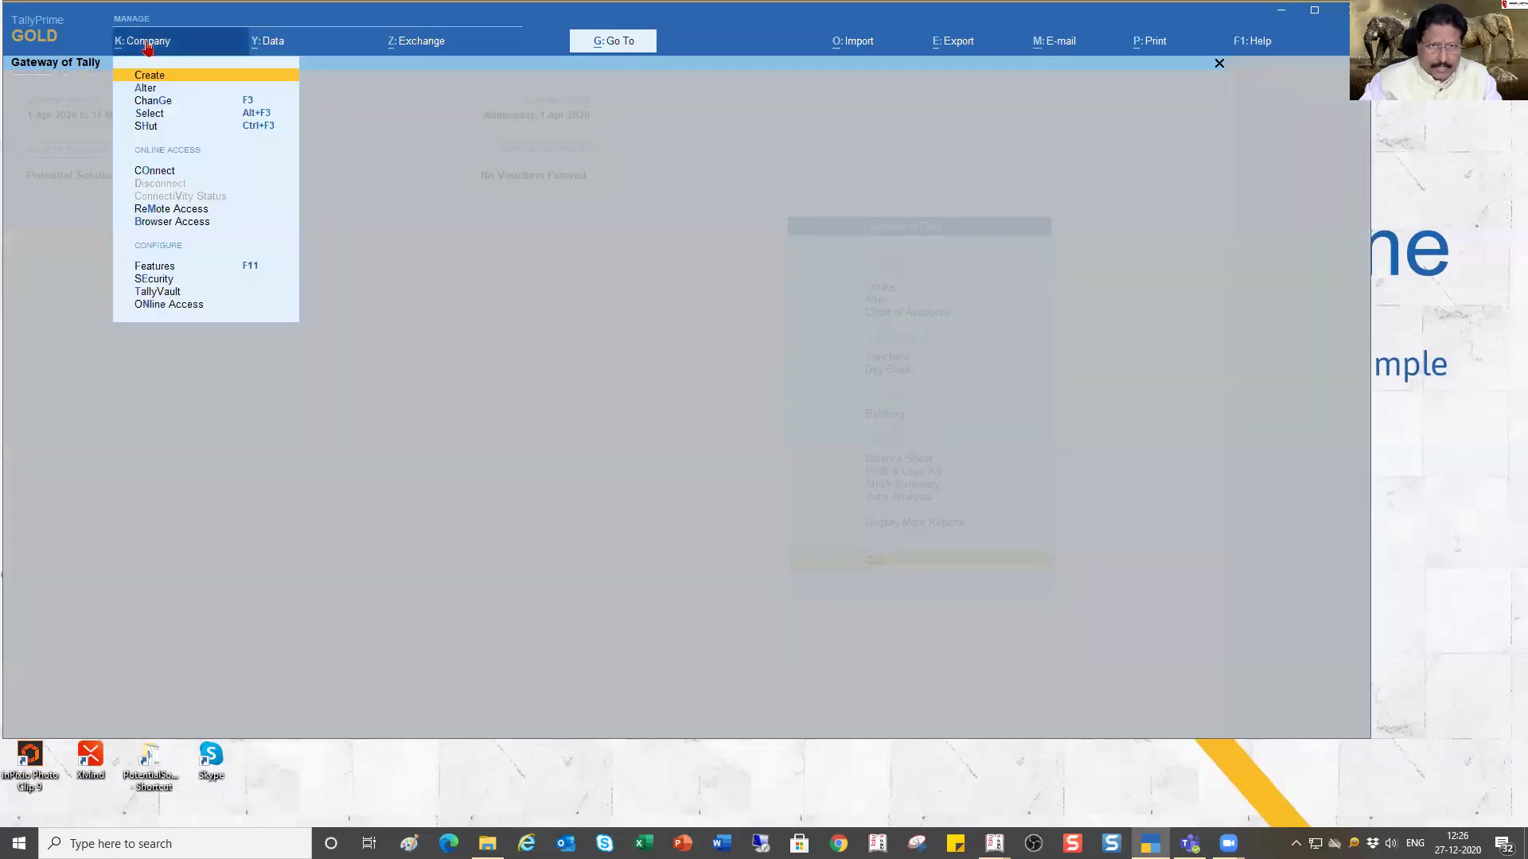
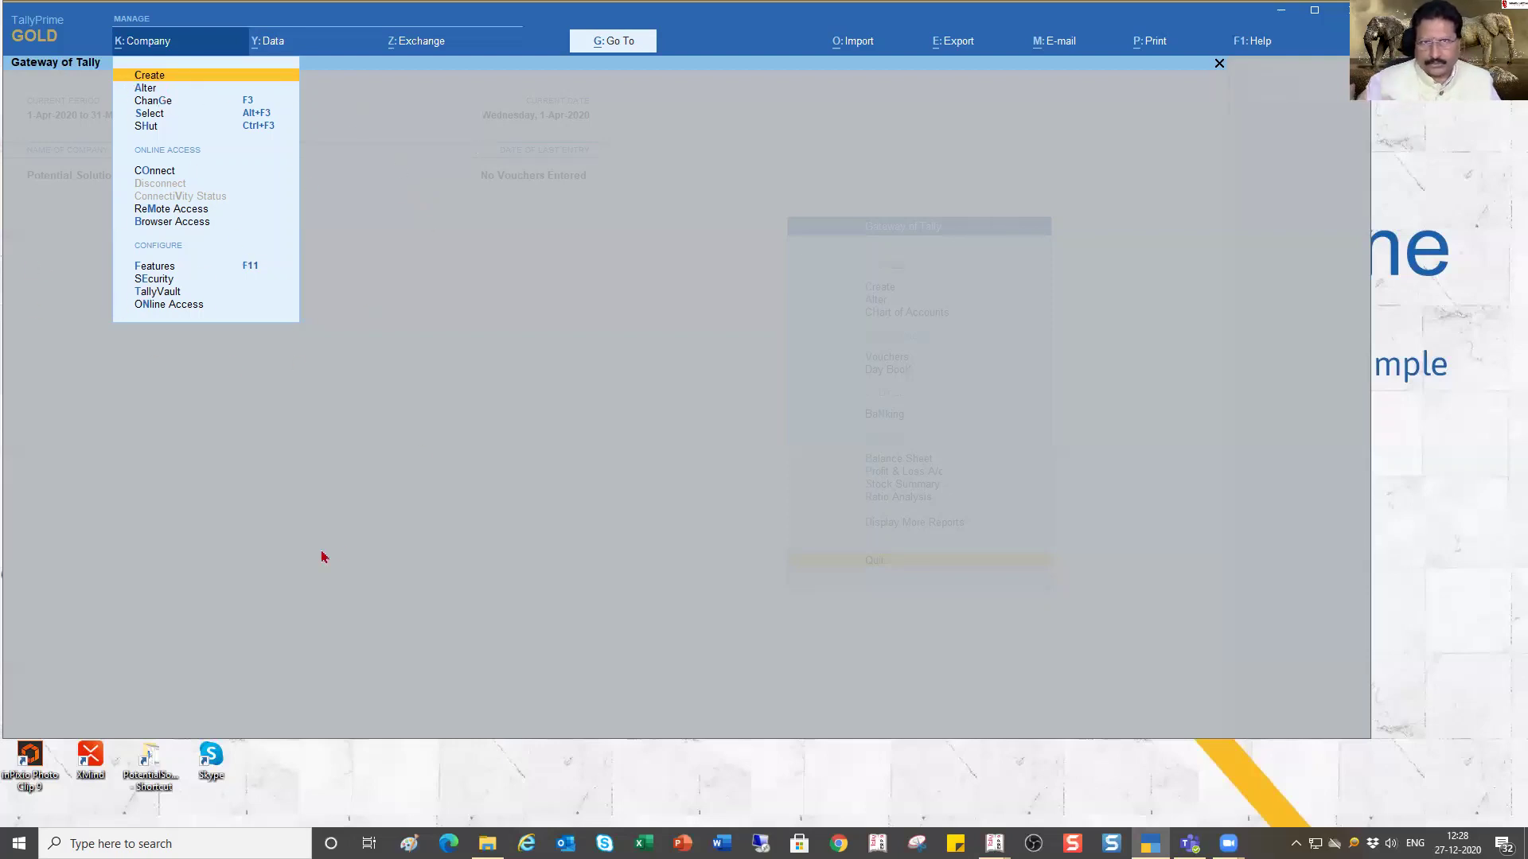
{"action": "key", "text": "Escape"}
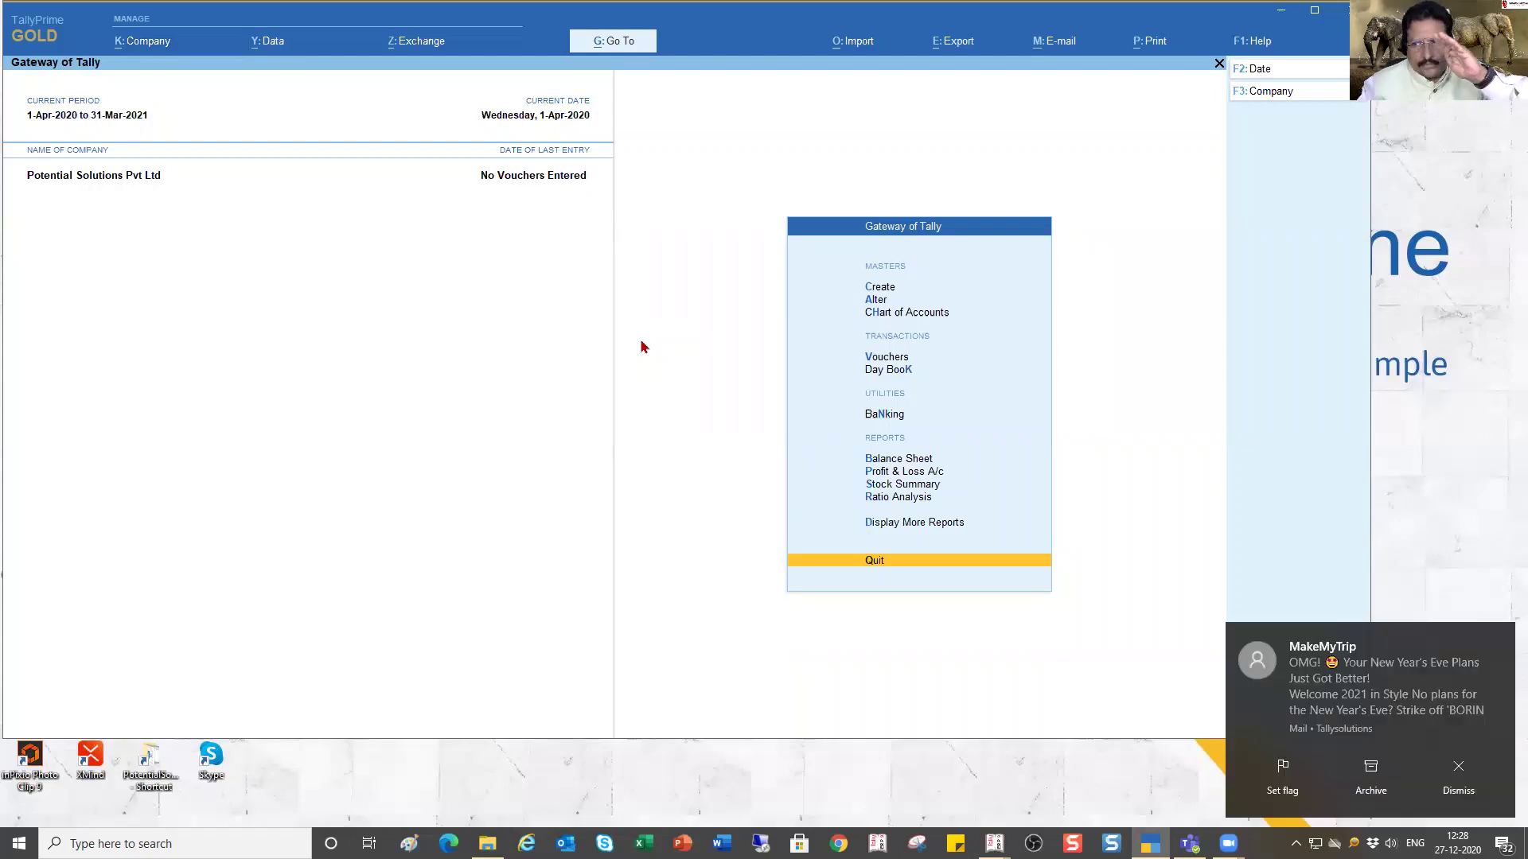
- Shrink the TallyPrime window and arrange it beside the Tally.ERP 9 window so their Gateway of Tally screens can be compared
{"action": "left_click", "coordinate": [1495, 641]}
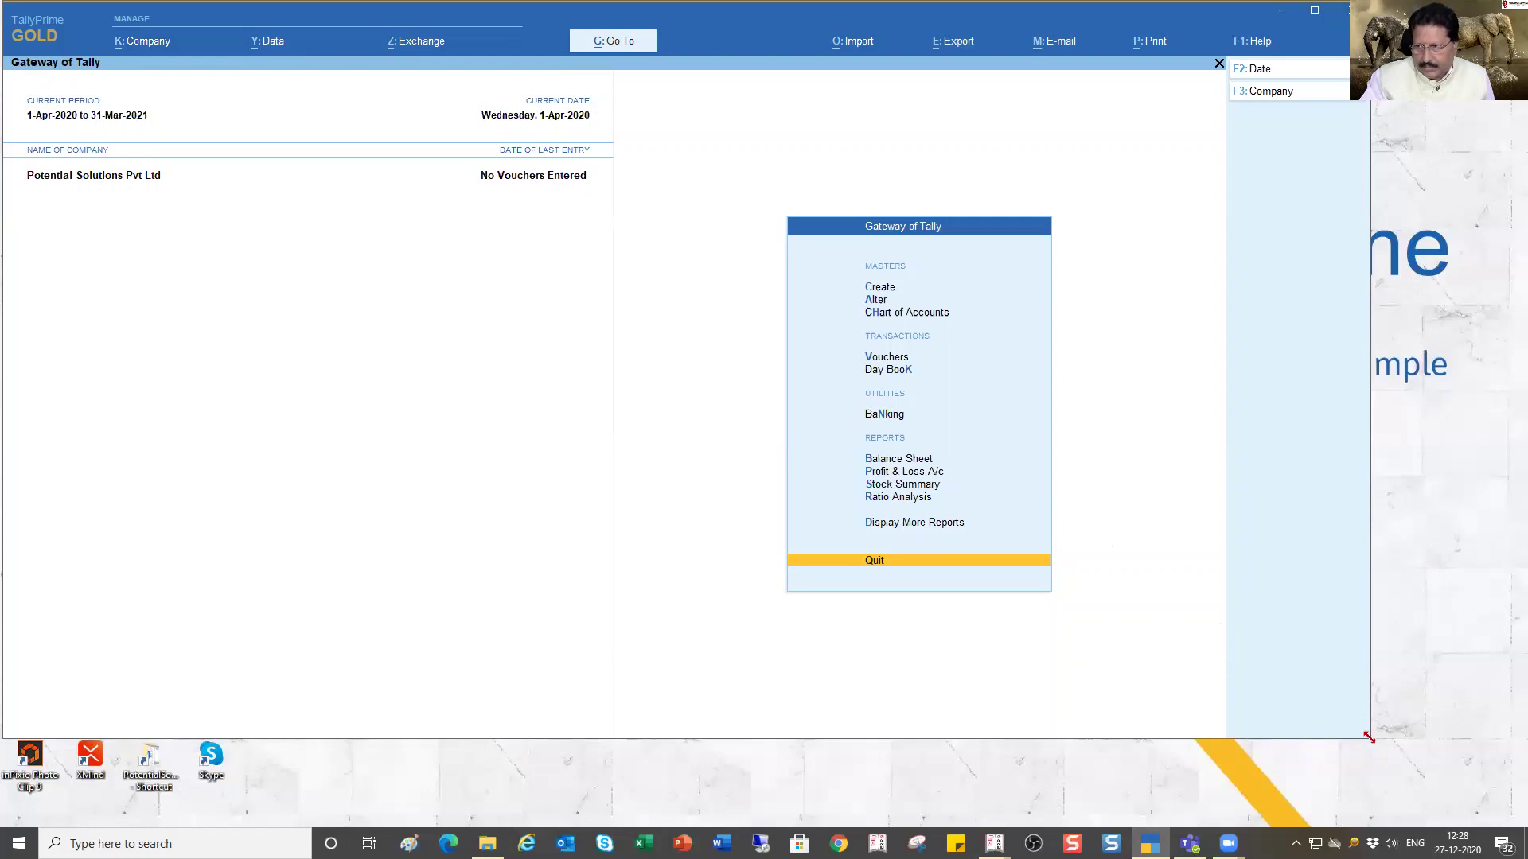
{"action": "left_click_drag", "start_coordinate": [1071, 713], "coordinate": [1001, 708]}
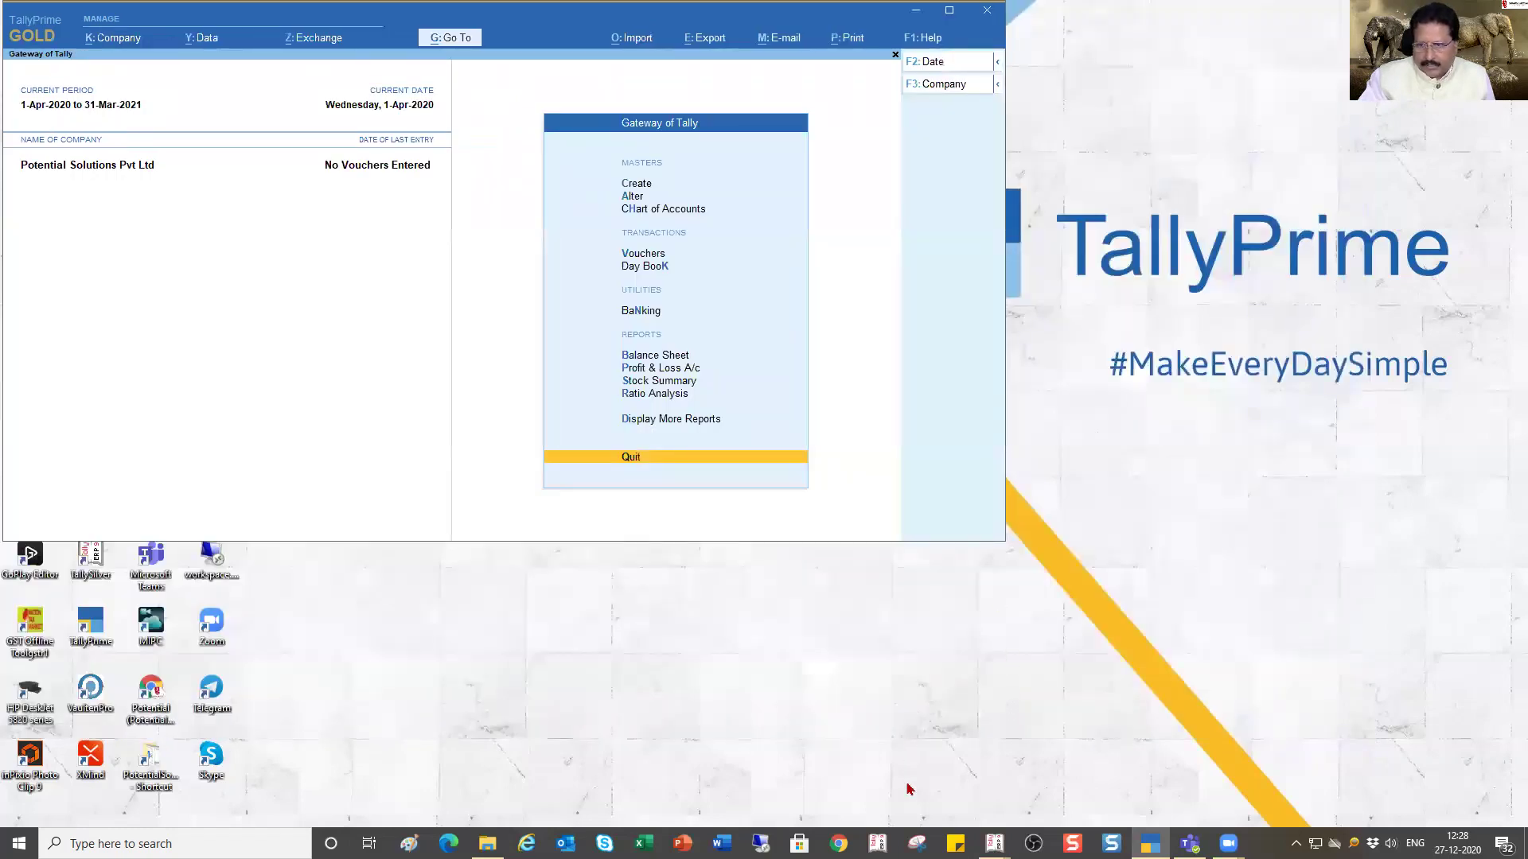
{"action": "left_click", "coordinate": [994, 844]}
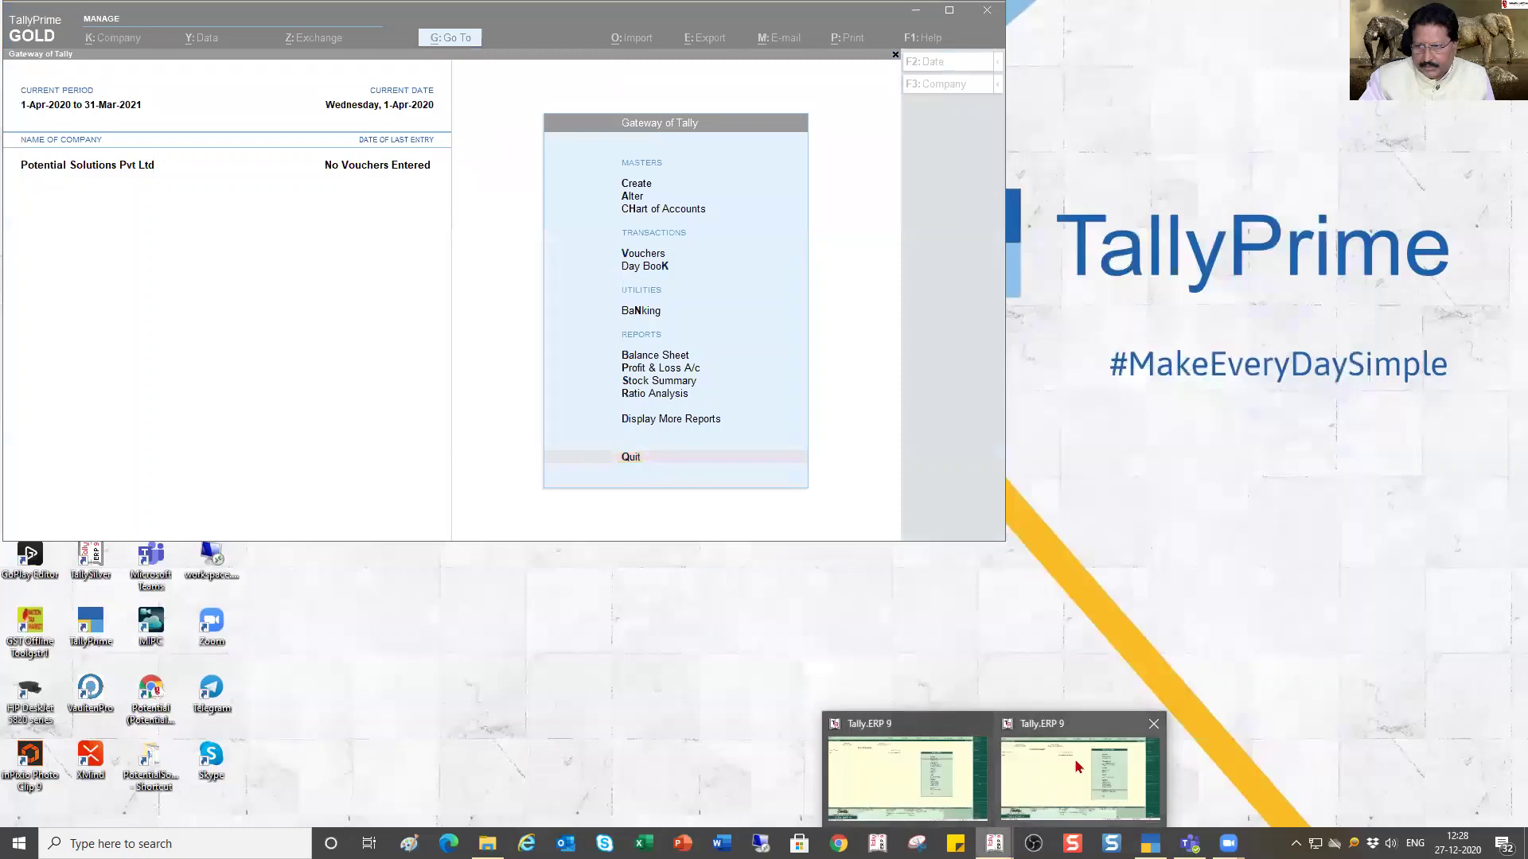
{"action": "left_click", "coordinate": [1076, 764]}
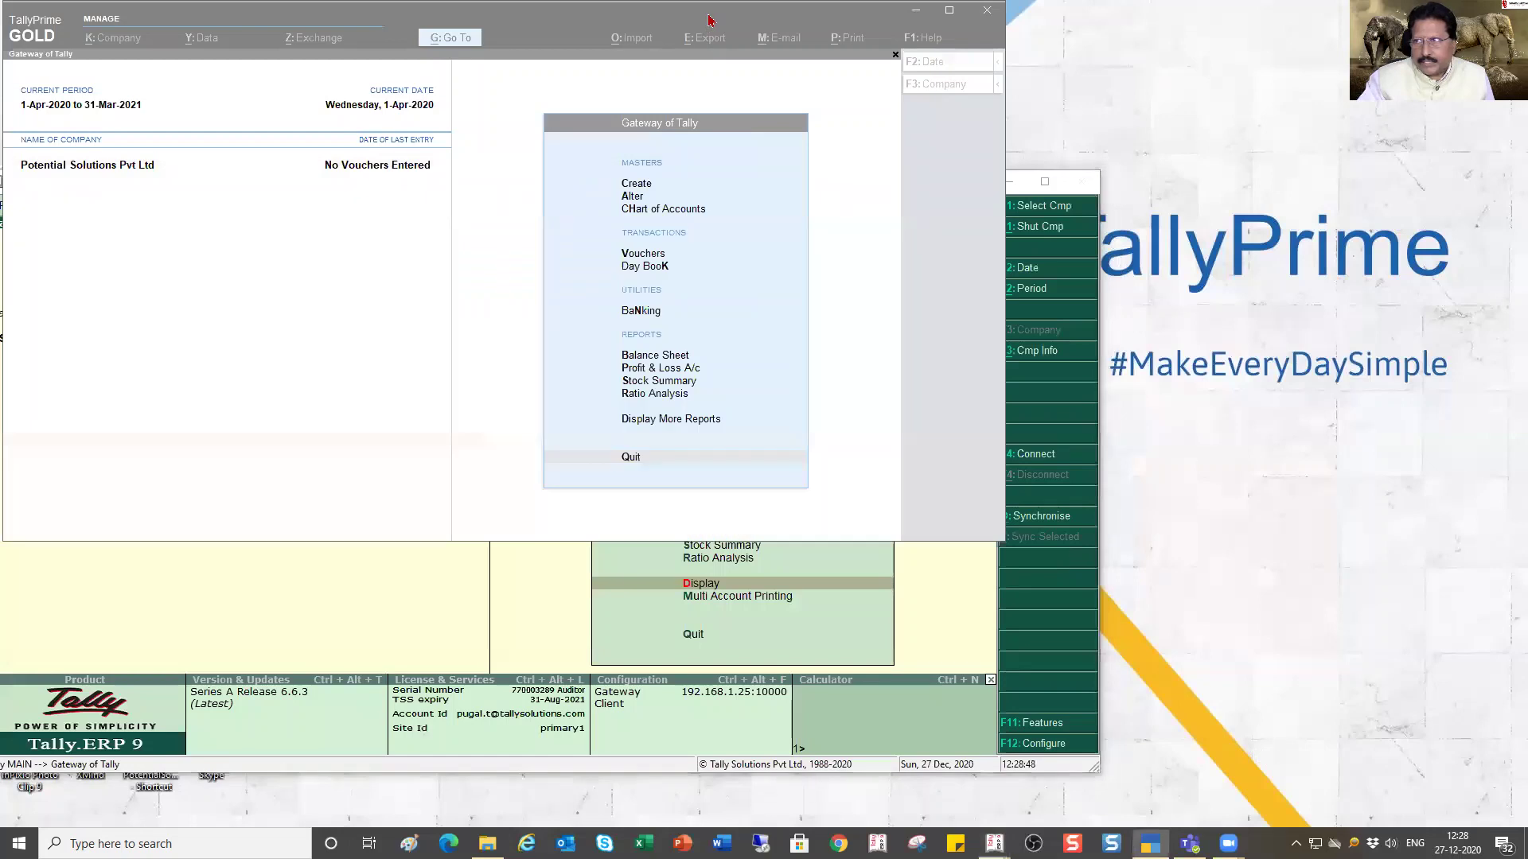
{"action": "left_click_drag", "start_coordinate": [711, 21], "coordinate": [1224, 34]}
{"action": "left_click", "coordinate": [445, 185]}
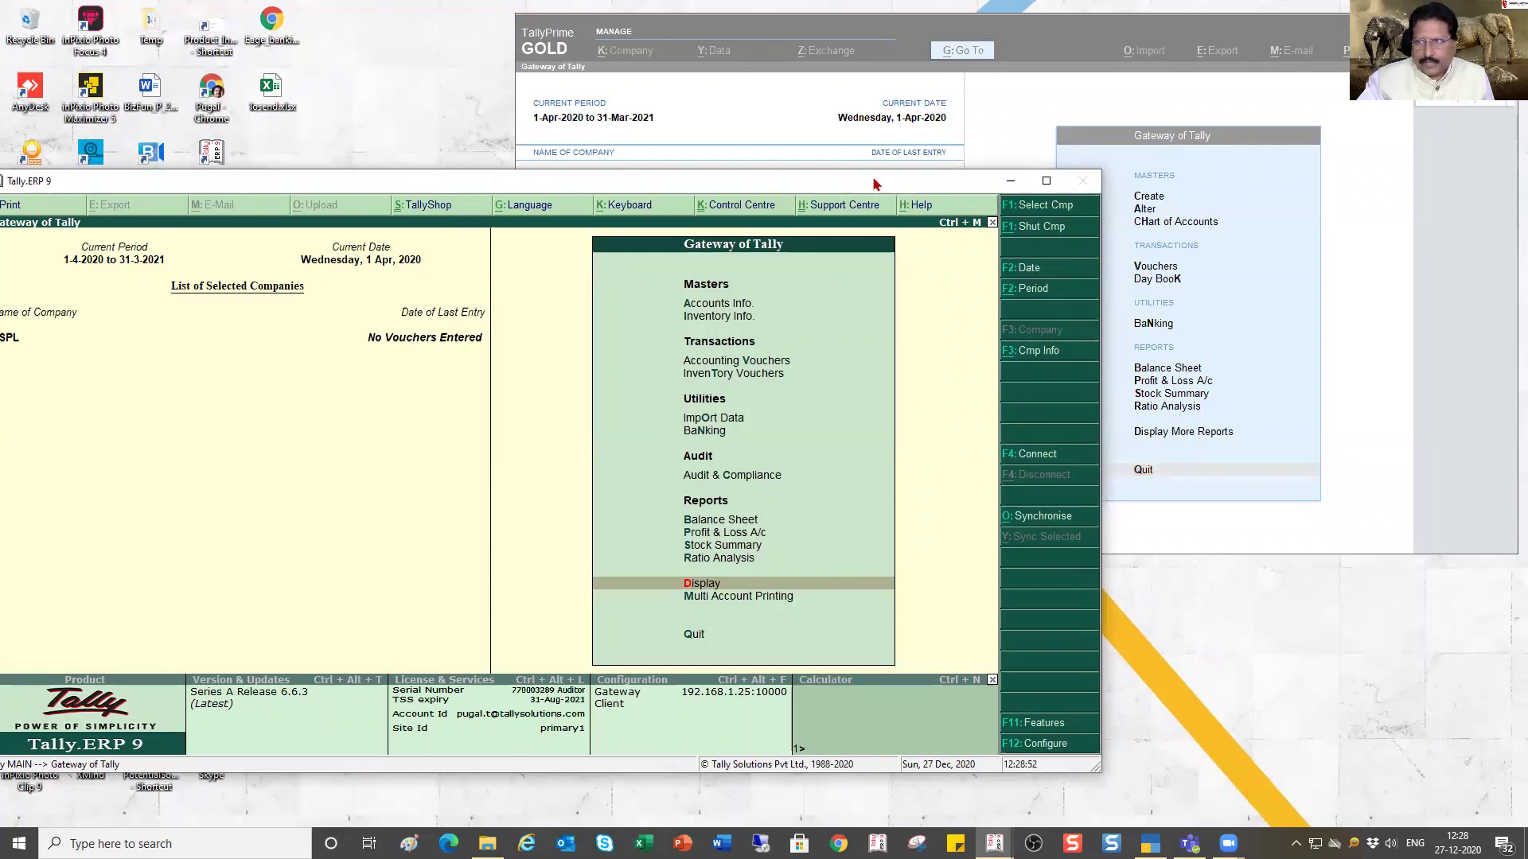
{"action": "left_click_drag", "start_coordinate": [875, 185], "coordinate": [819, 63]}
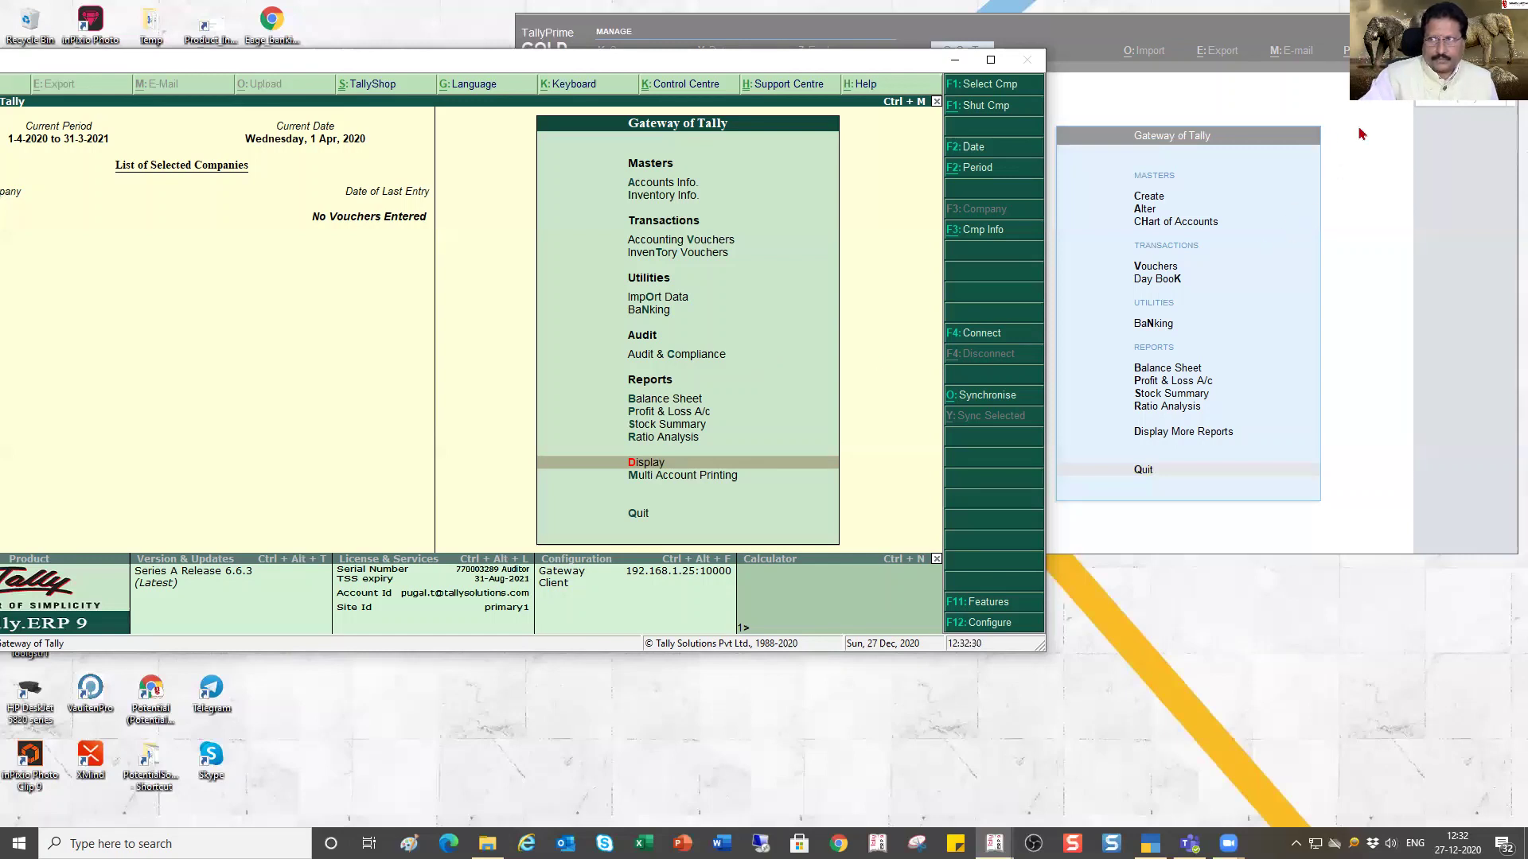
- Switch to TallyPrime and open the Chart of Accounts for Ledgers
{"action": "left_click", "coordinate": [1328, 156]}
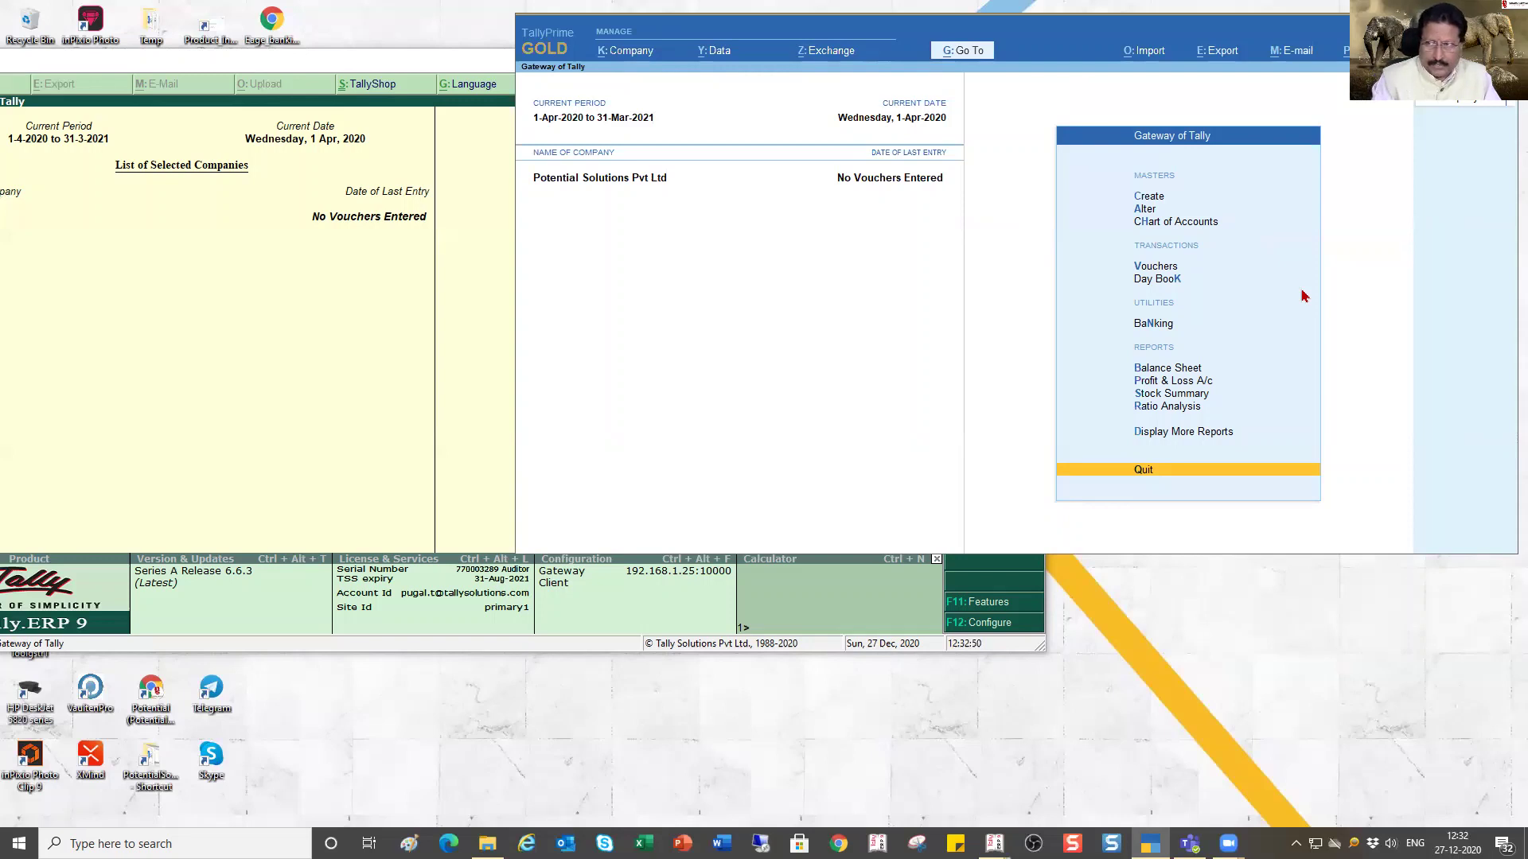
{"action": "key", "text": "h"}
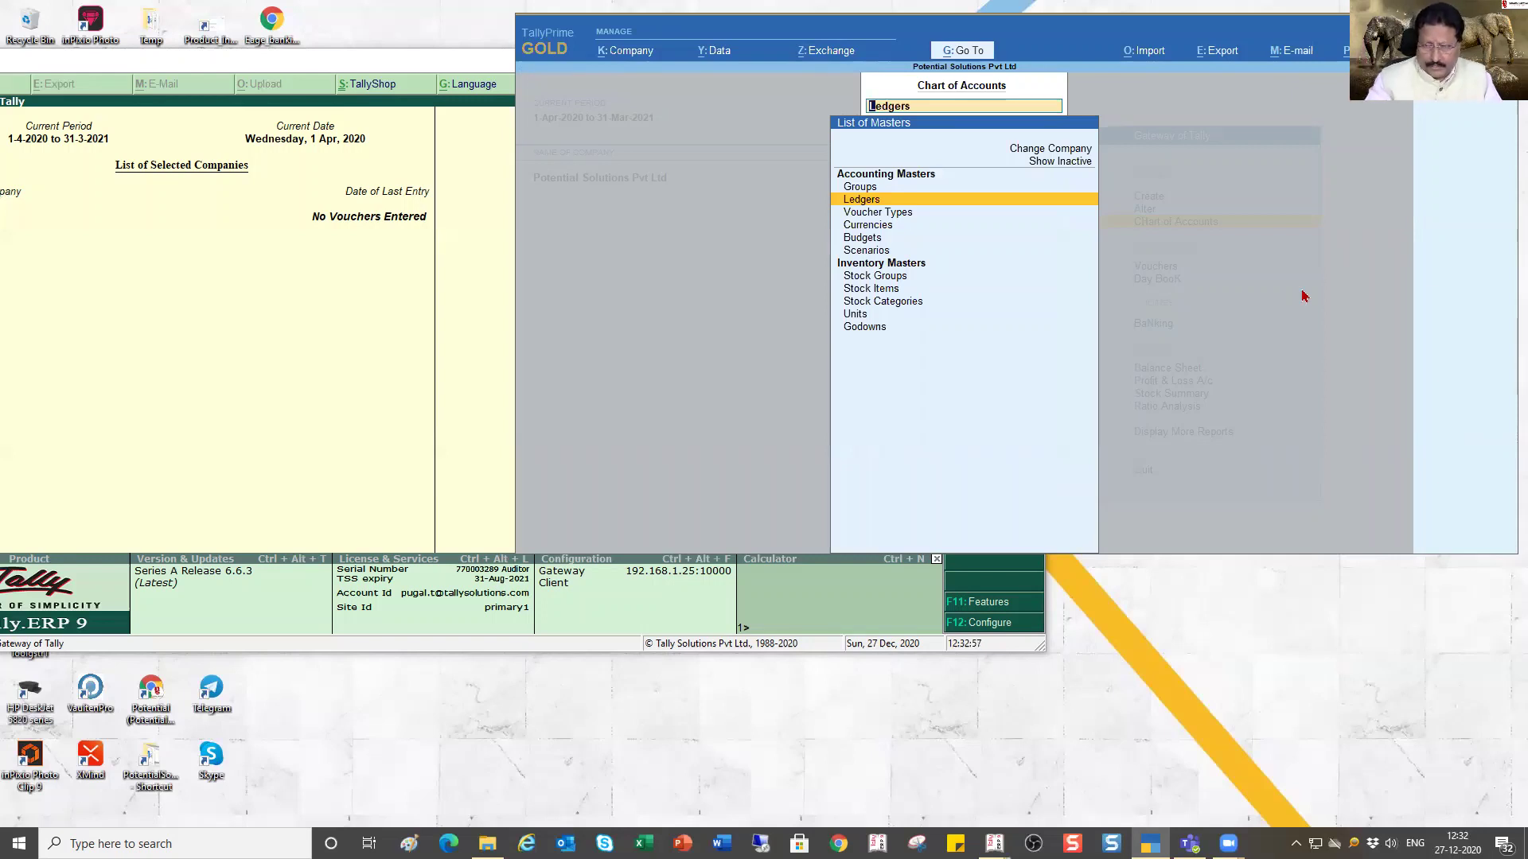
{"action": "key", "text": "Return"}
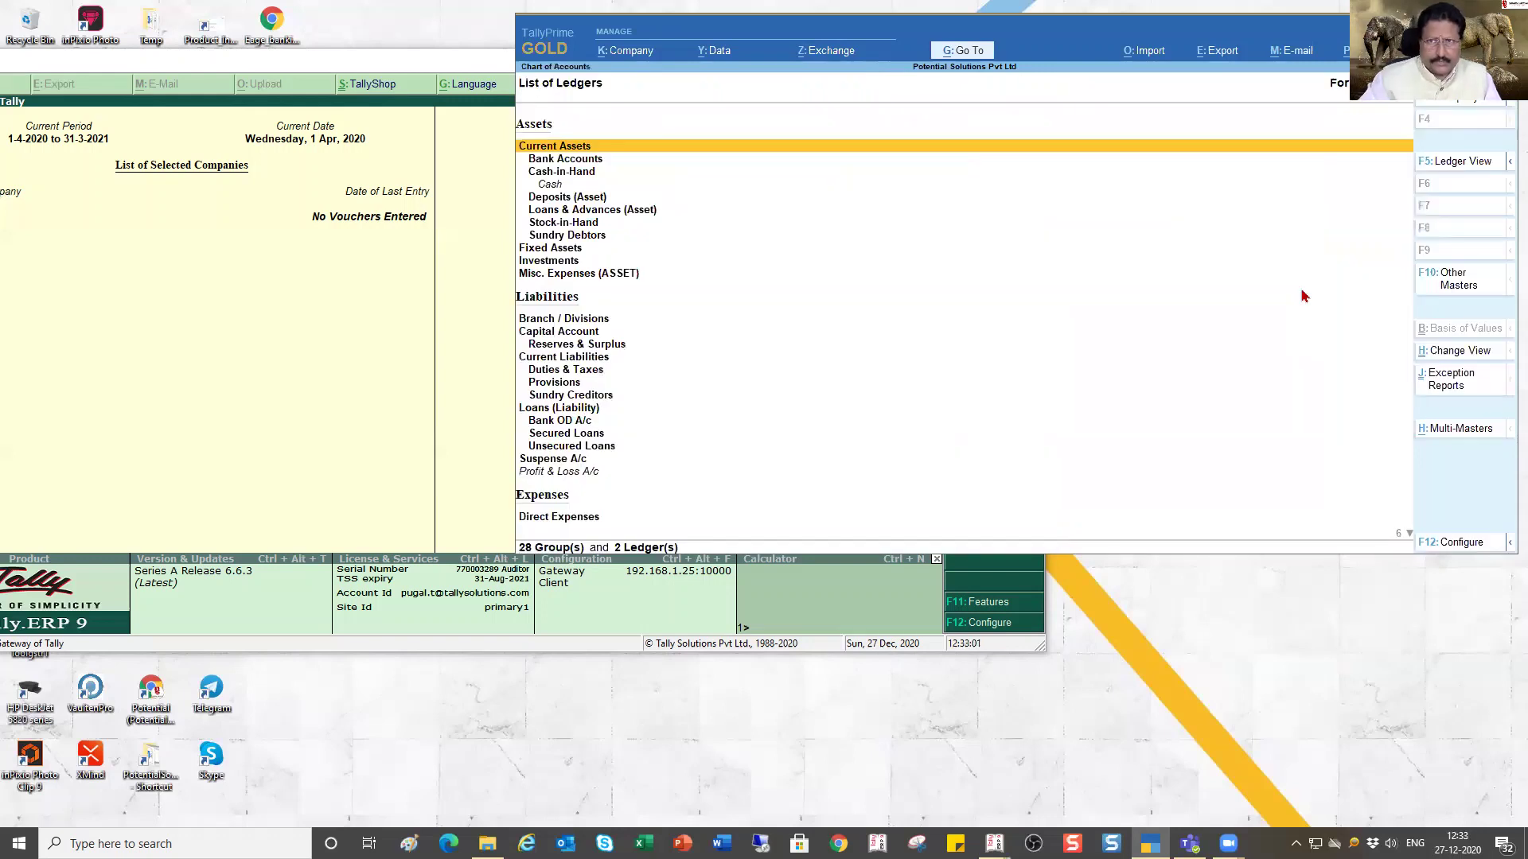
- Move the TallyPrime window slightly aside, switch to Tally.ERP 9 and display its List of Accounts
{"action": "left_click", "coordinate": [345, 68]}
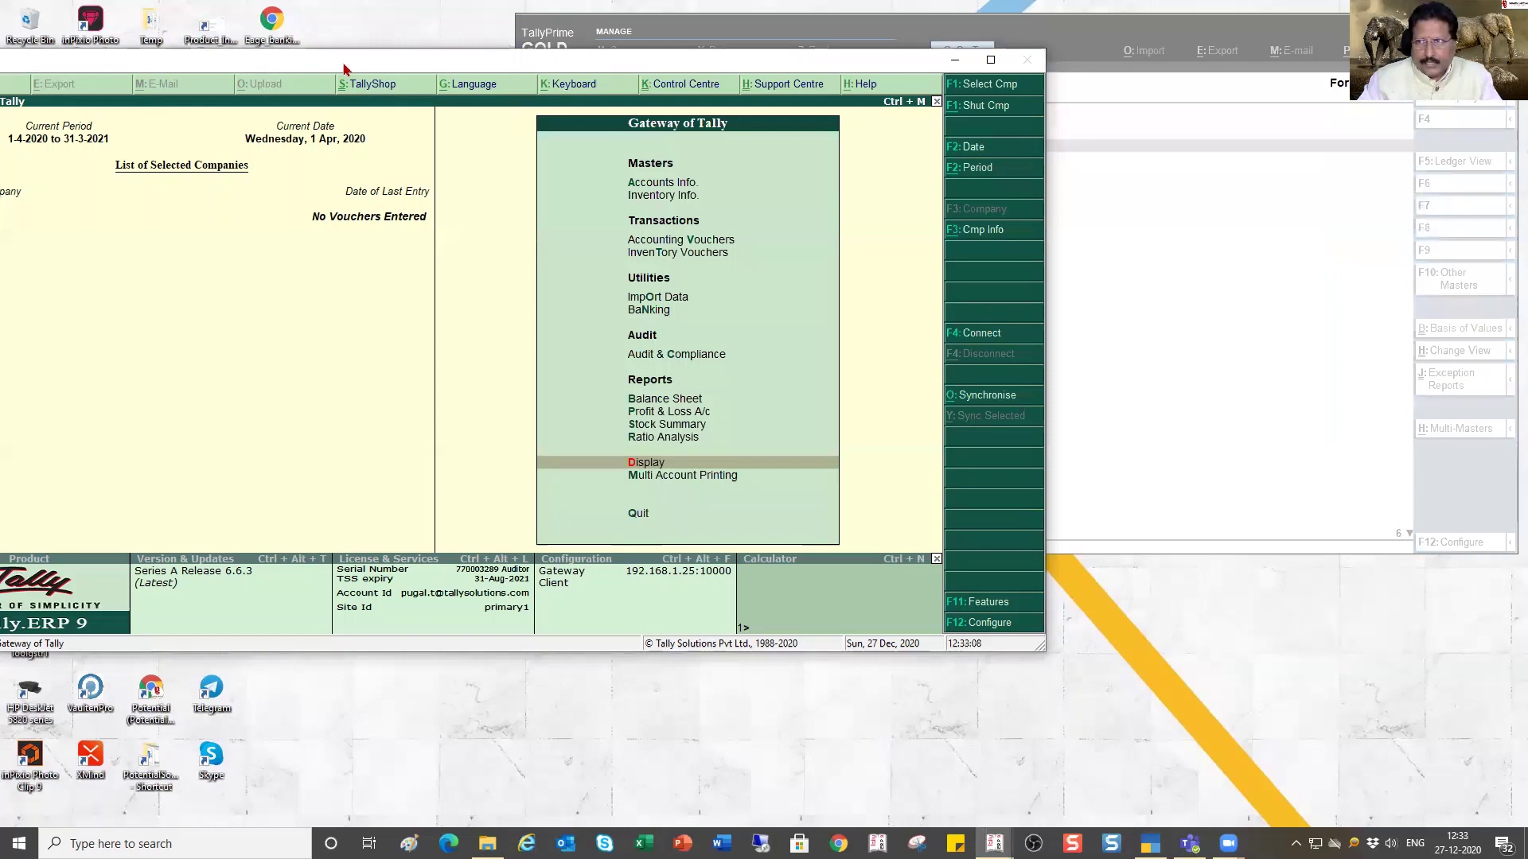
{"action": "left_click", "coordinate": [1075, 32]}
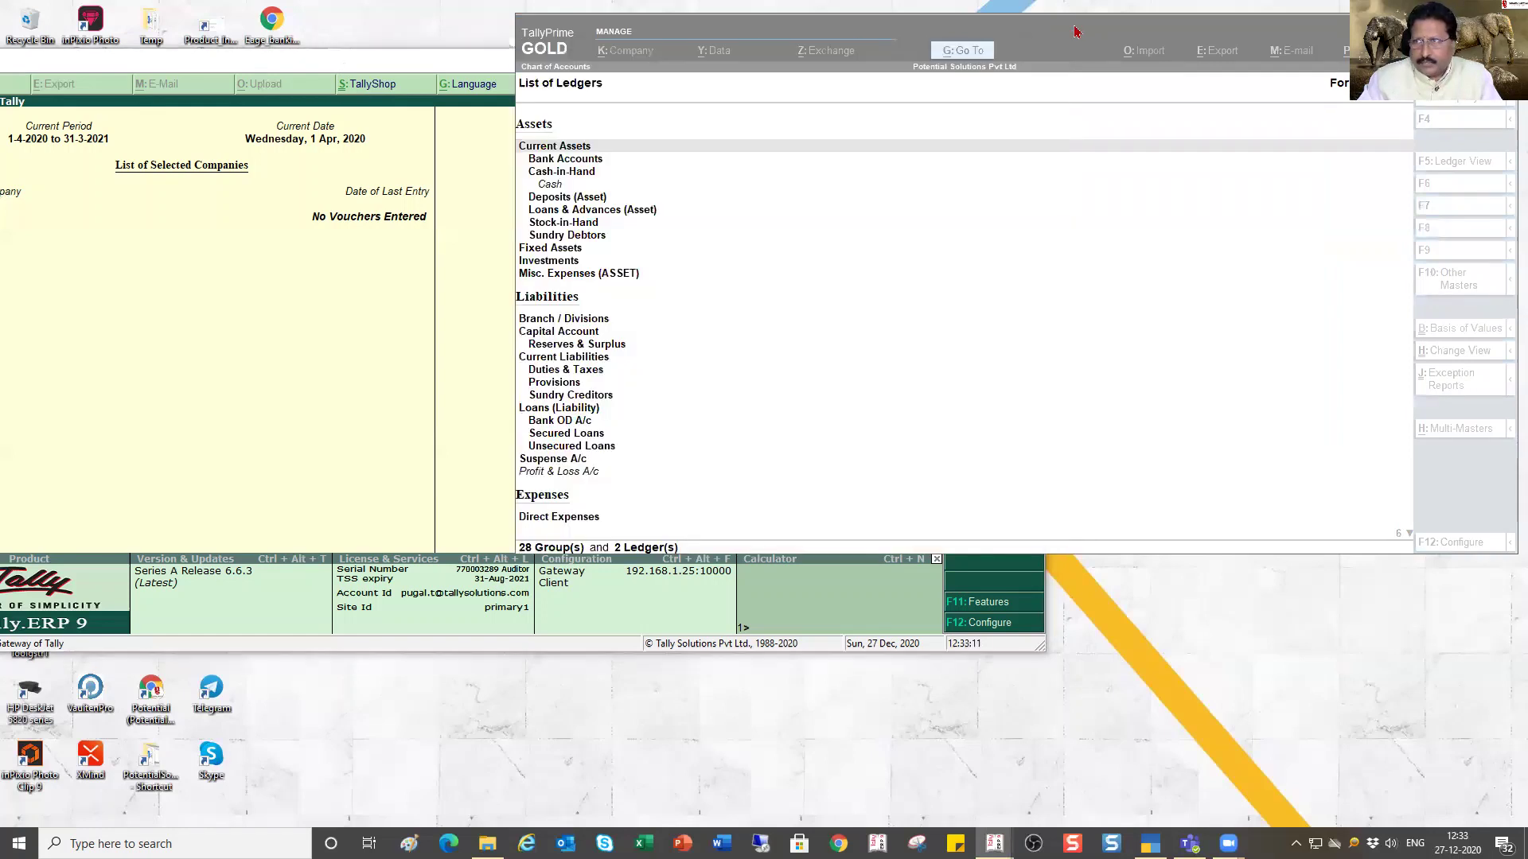
{"action": "left_click_drag", "start_coordinate": [1075, 32], "coordinate": [1150, 31]}
{"action": "left_click", "coordinate": [495, 63]}
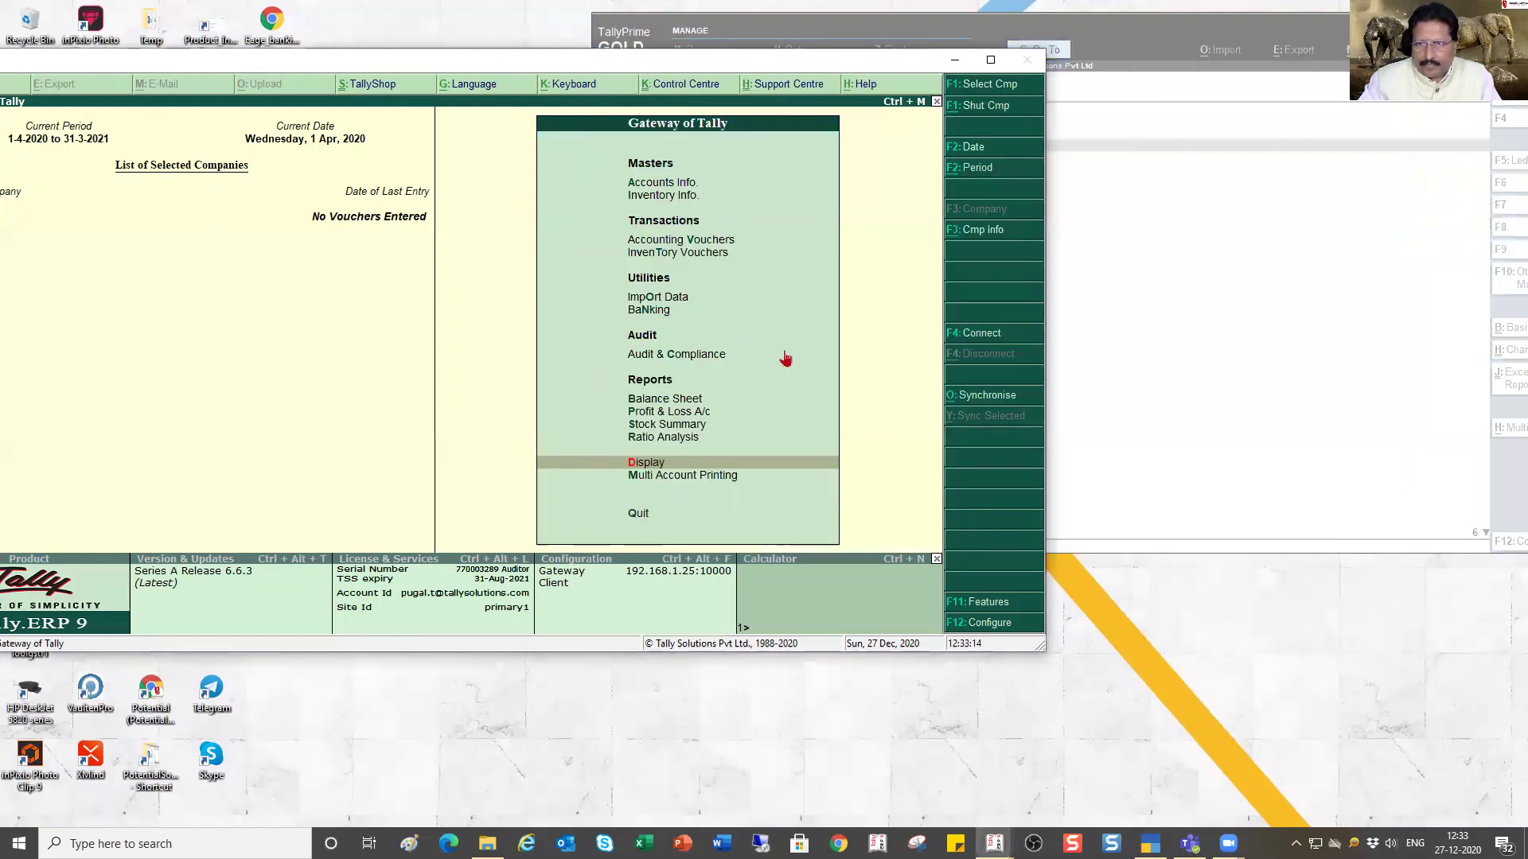
{"action": "left_click", "coordinate": [645, 465]}
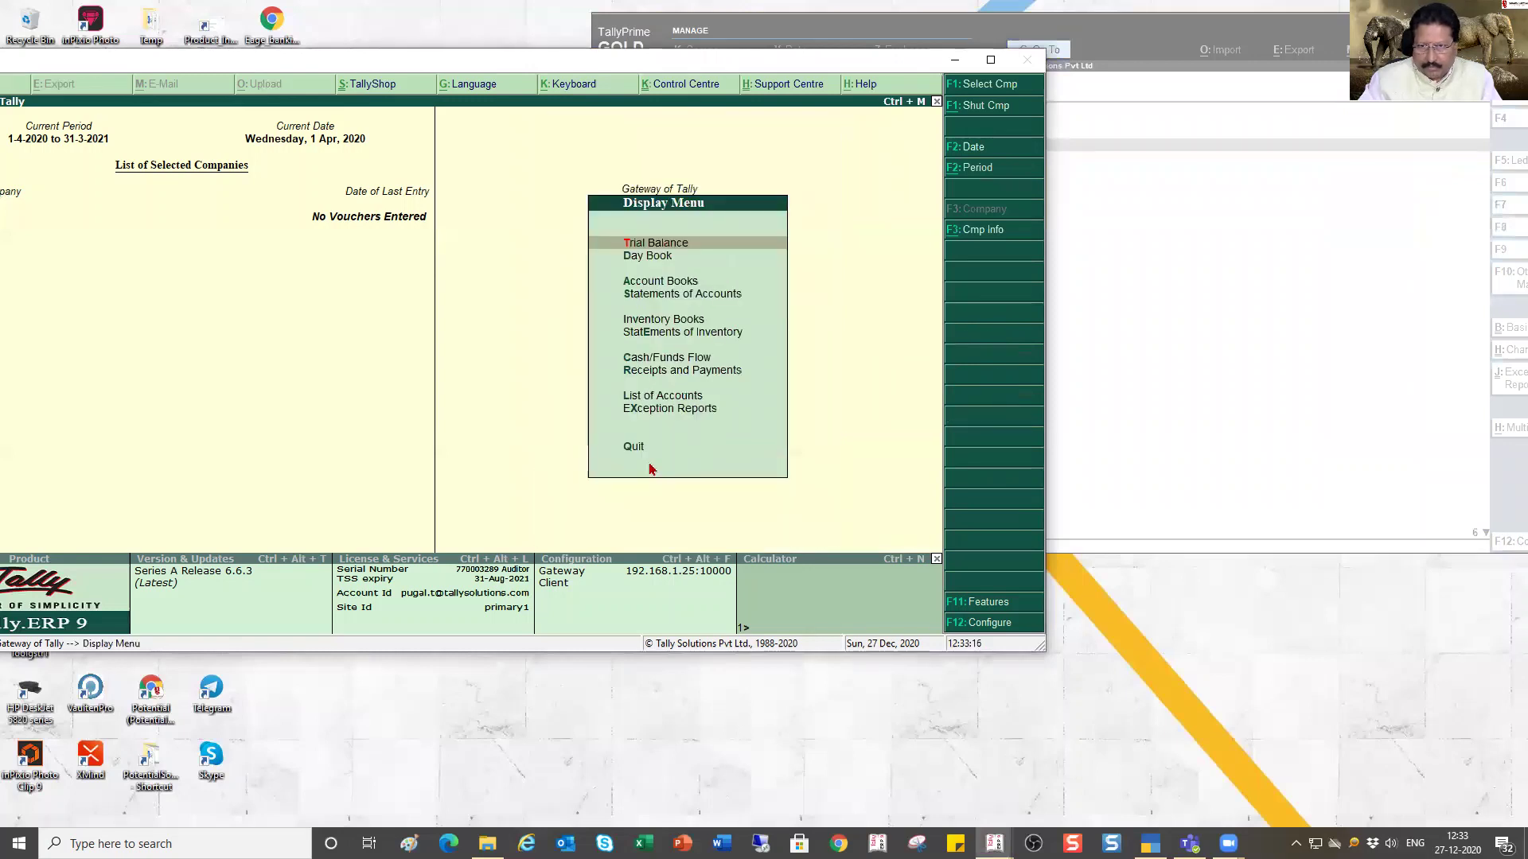
{"action": "left_click", "coordinate": [651, 400]}
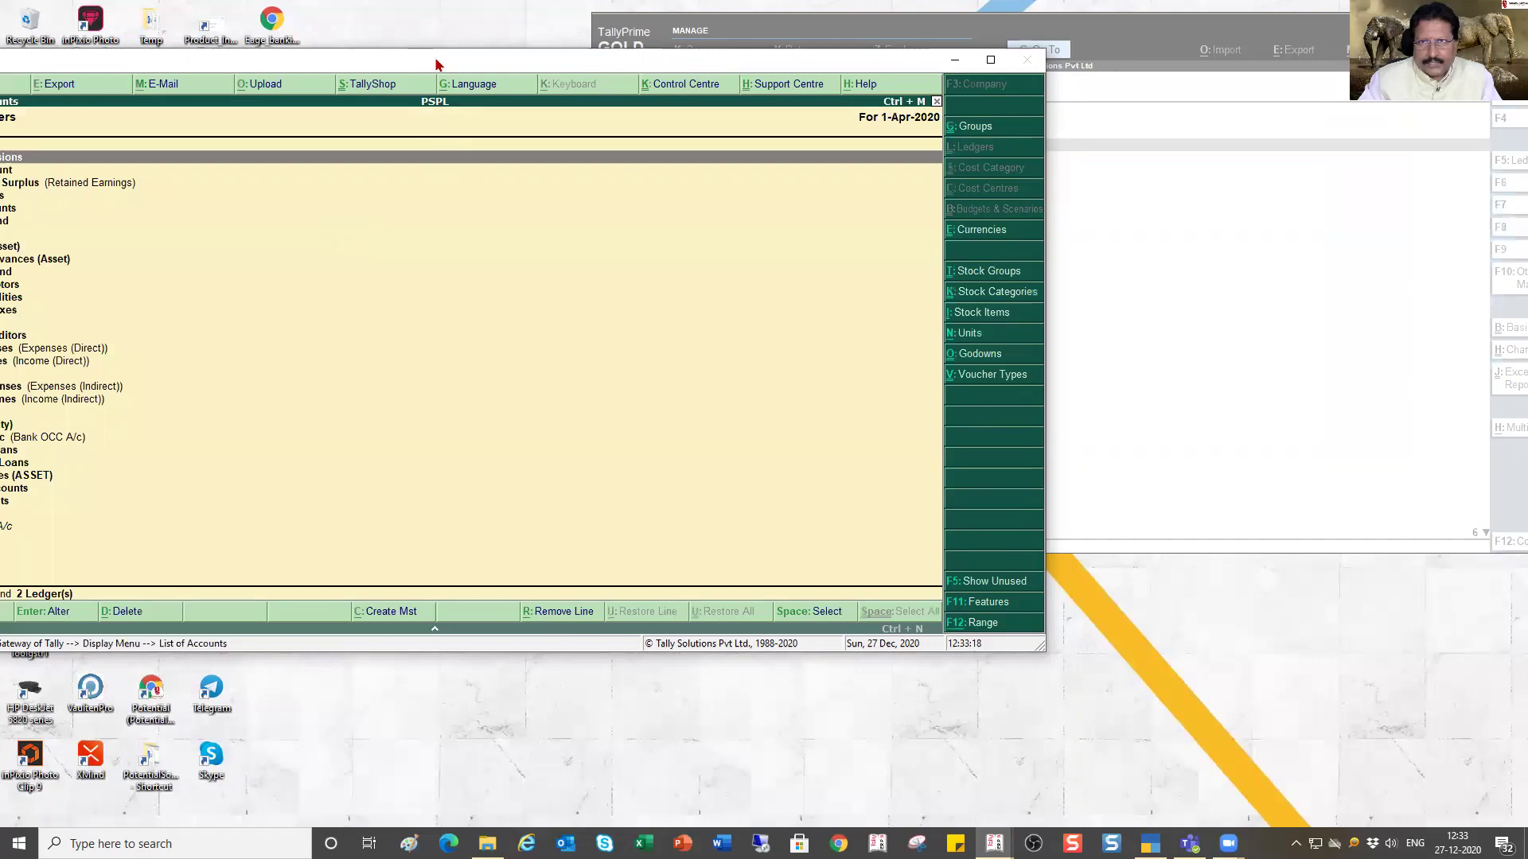
- Arrange the Tally.ERP 9 and TallyPrime windows so both ledger lists show side by side, with TallyPrime in front
{"action": "left_click_drag", "start_coordinate": [437, 63], "coordinate": [604, 28]}
{"action": "left_click", "coordinate": [928, 52]}
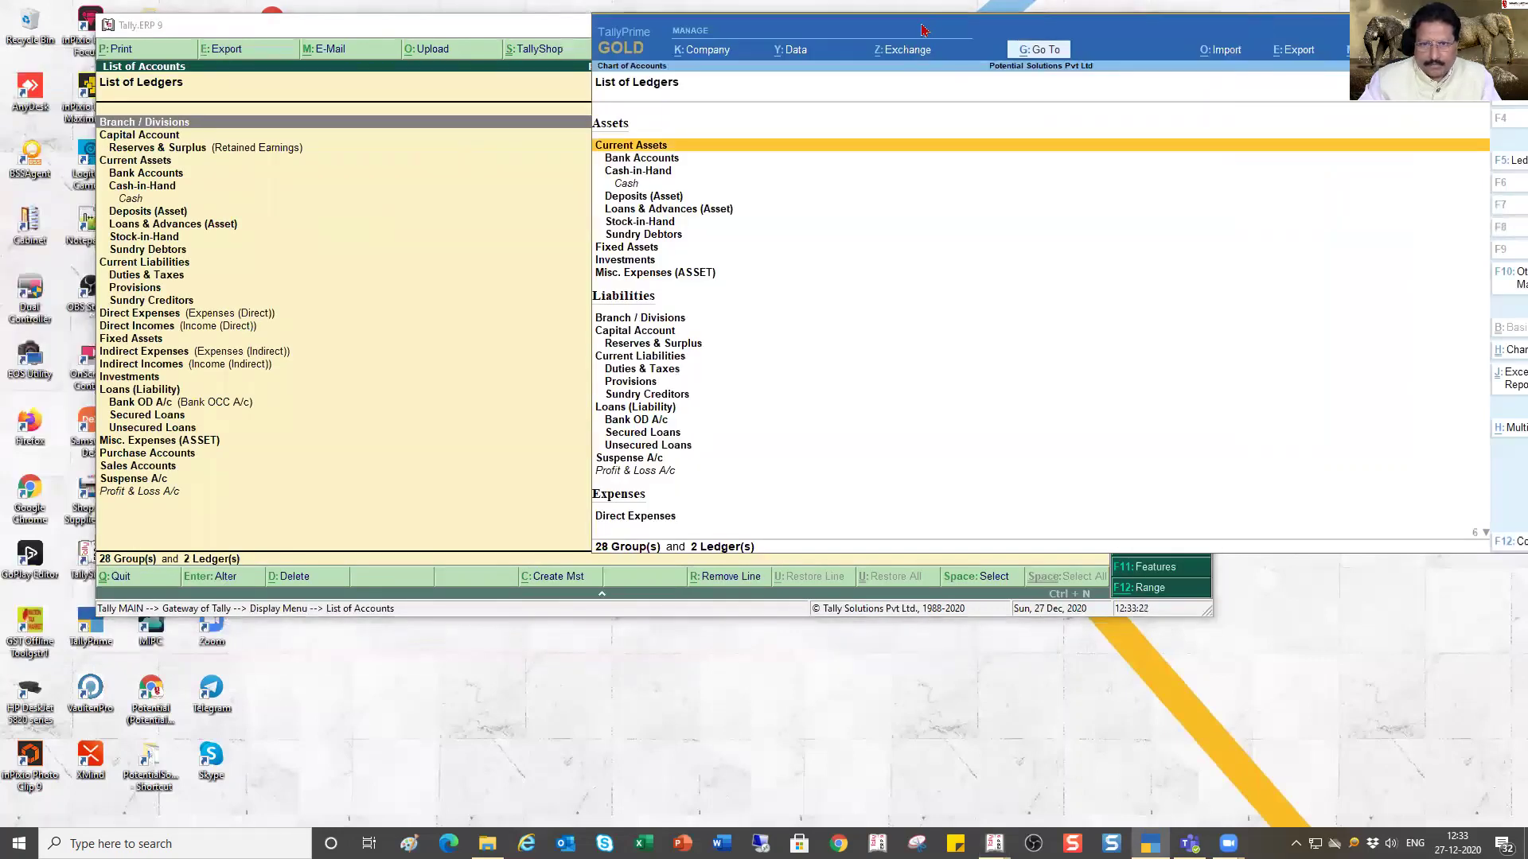
{"action": "left_click_drag", "start_coordinate": [923, 29], "coordinate": [757, 12]}
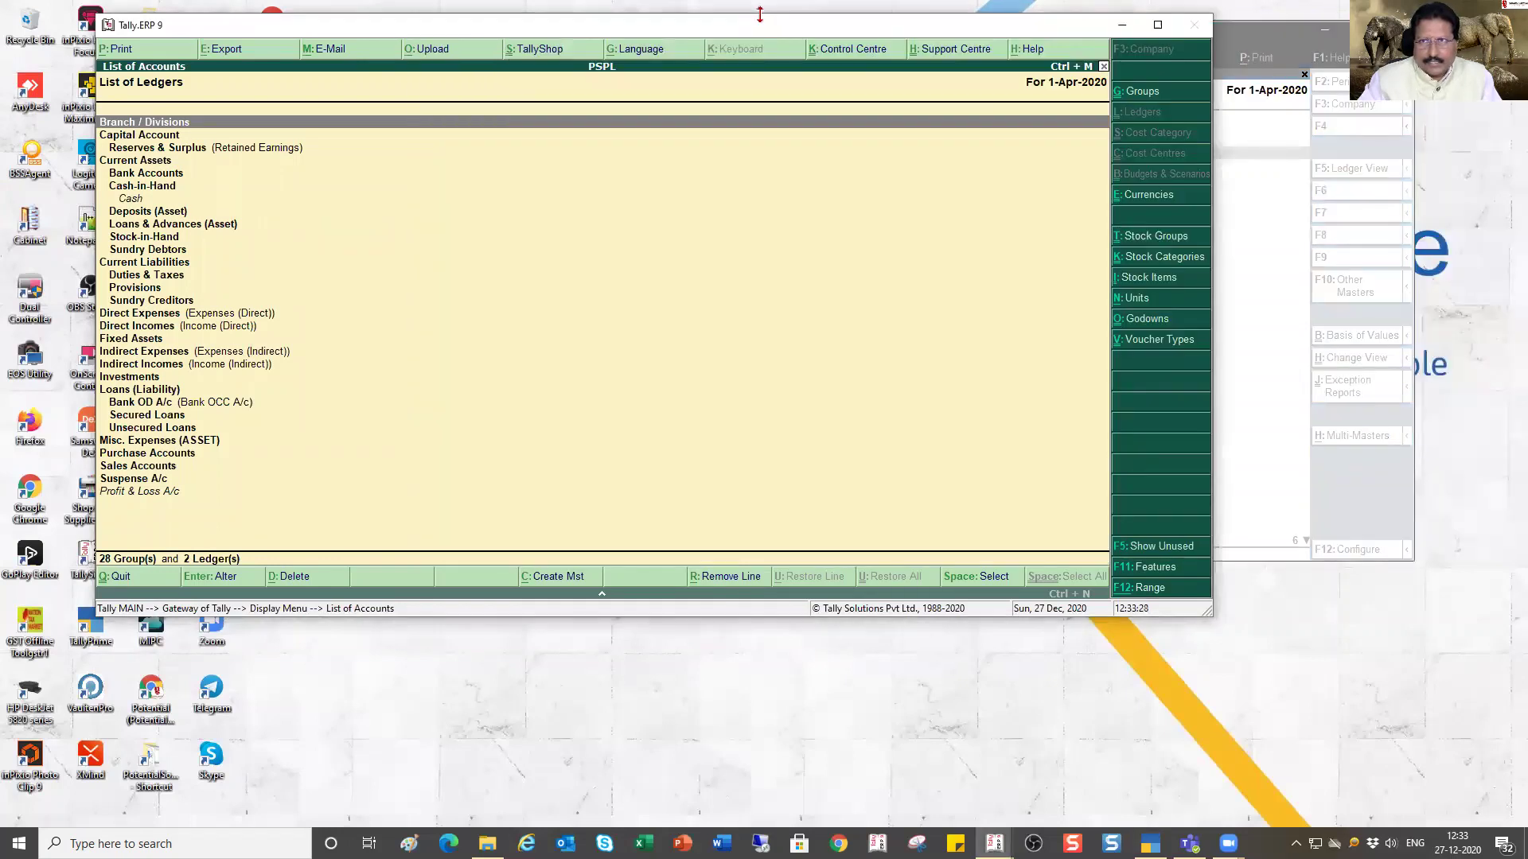
{"action": "left_click", "coordinate": [1253, 46]}
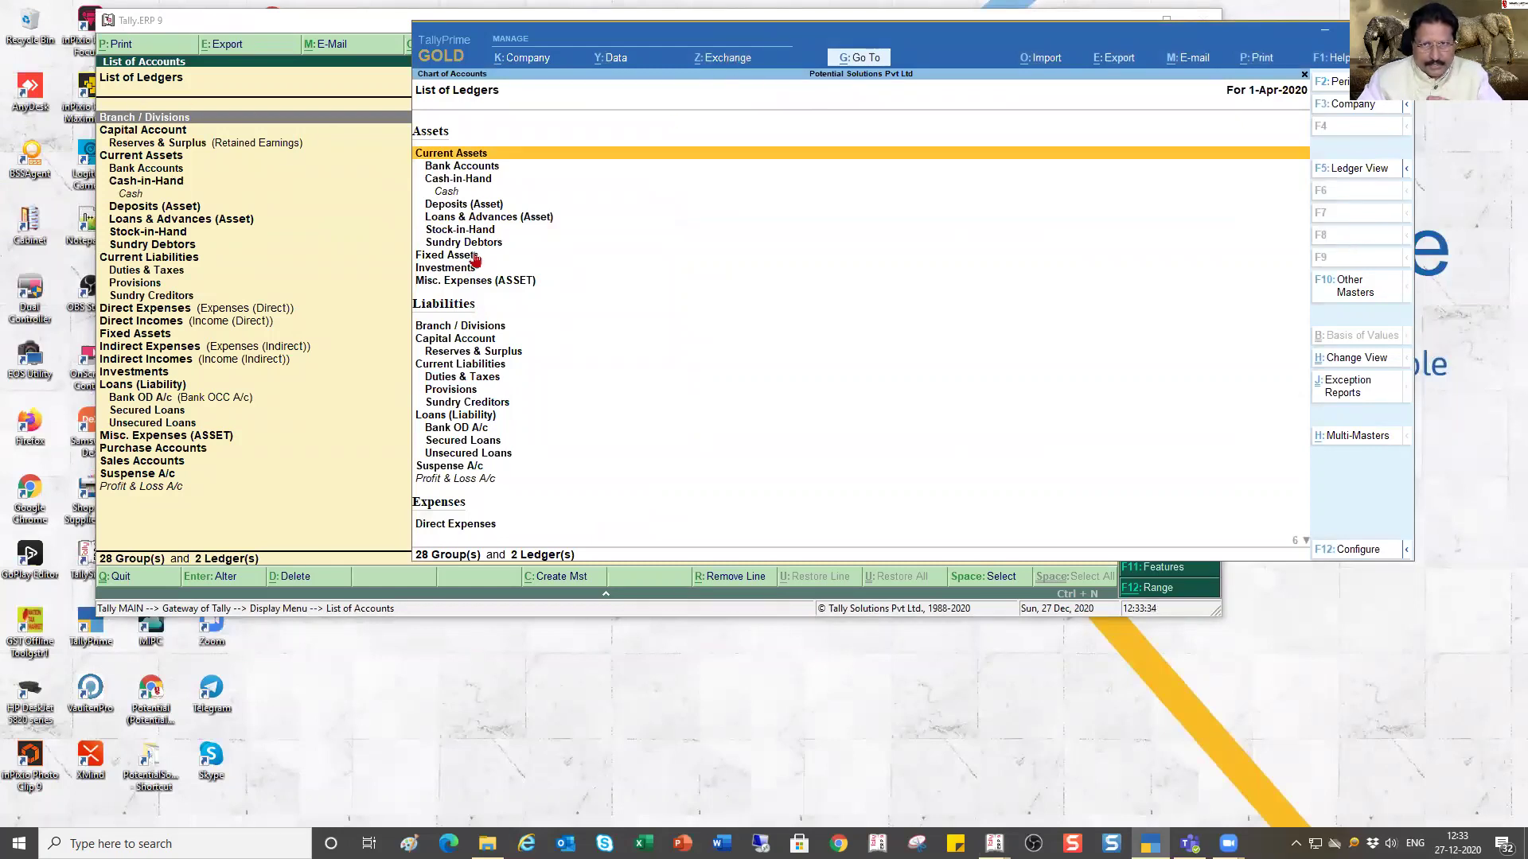
- Examine the groups under Assets in TallyPrime's ledger list, from Current Assets through Misc. Expenses (ASSET)
{"action": "key", "text": "Down"}
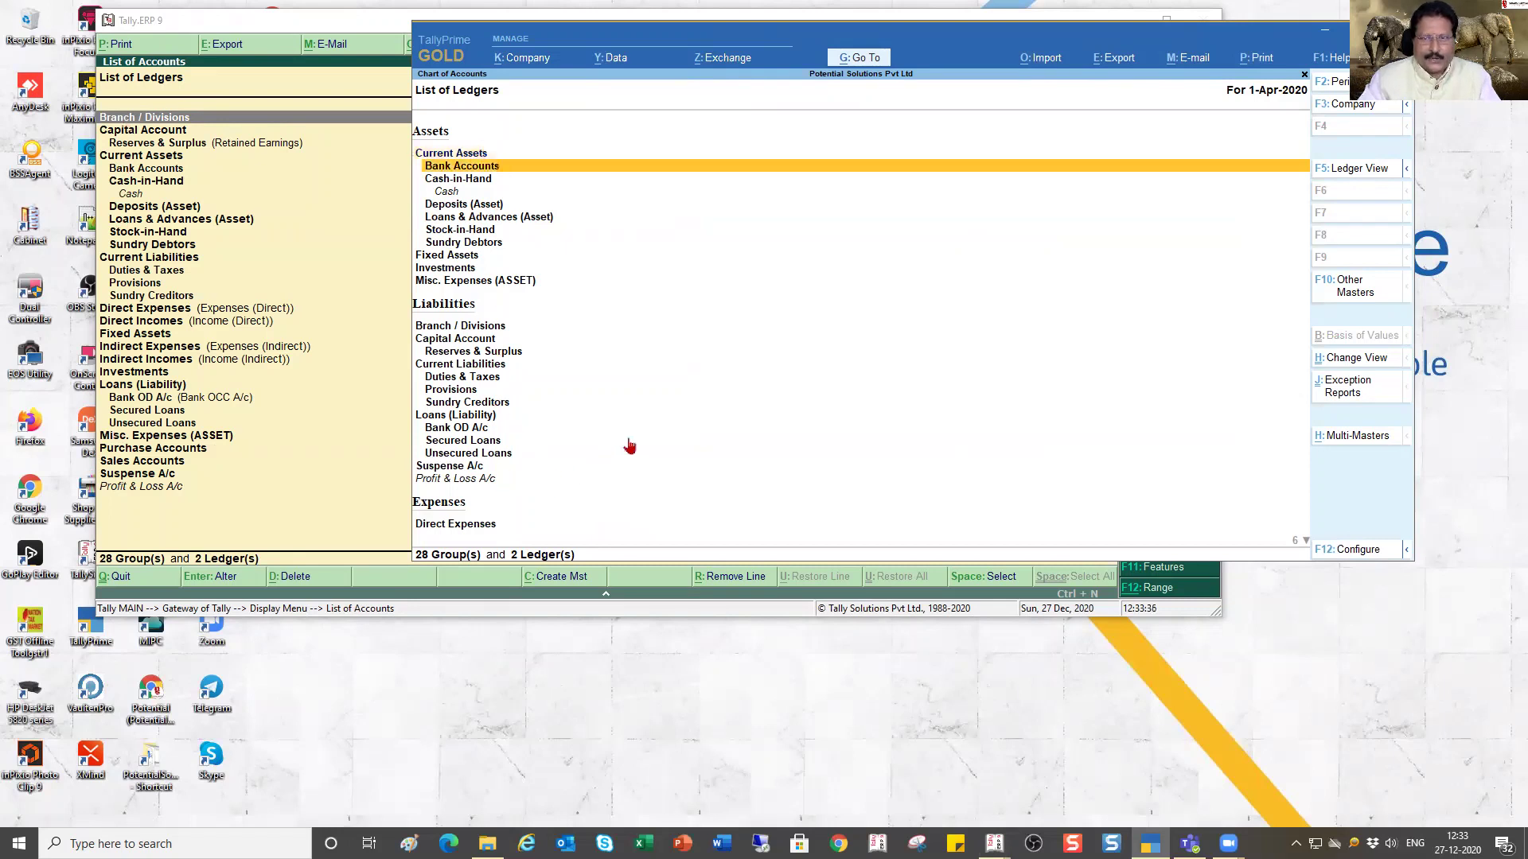
{"action": "key", "text": "Up"}
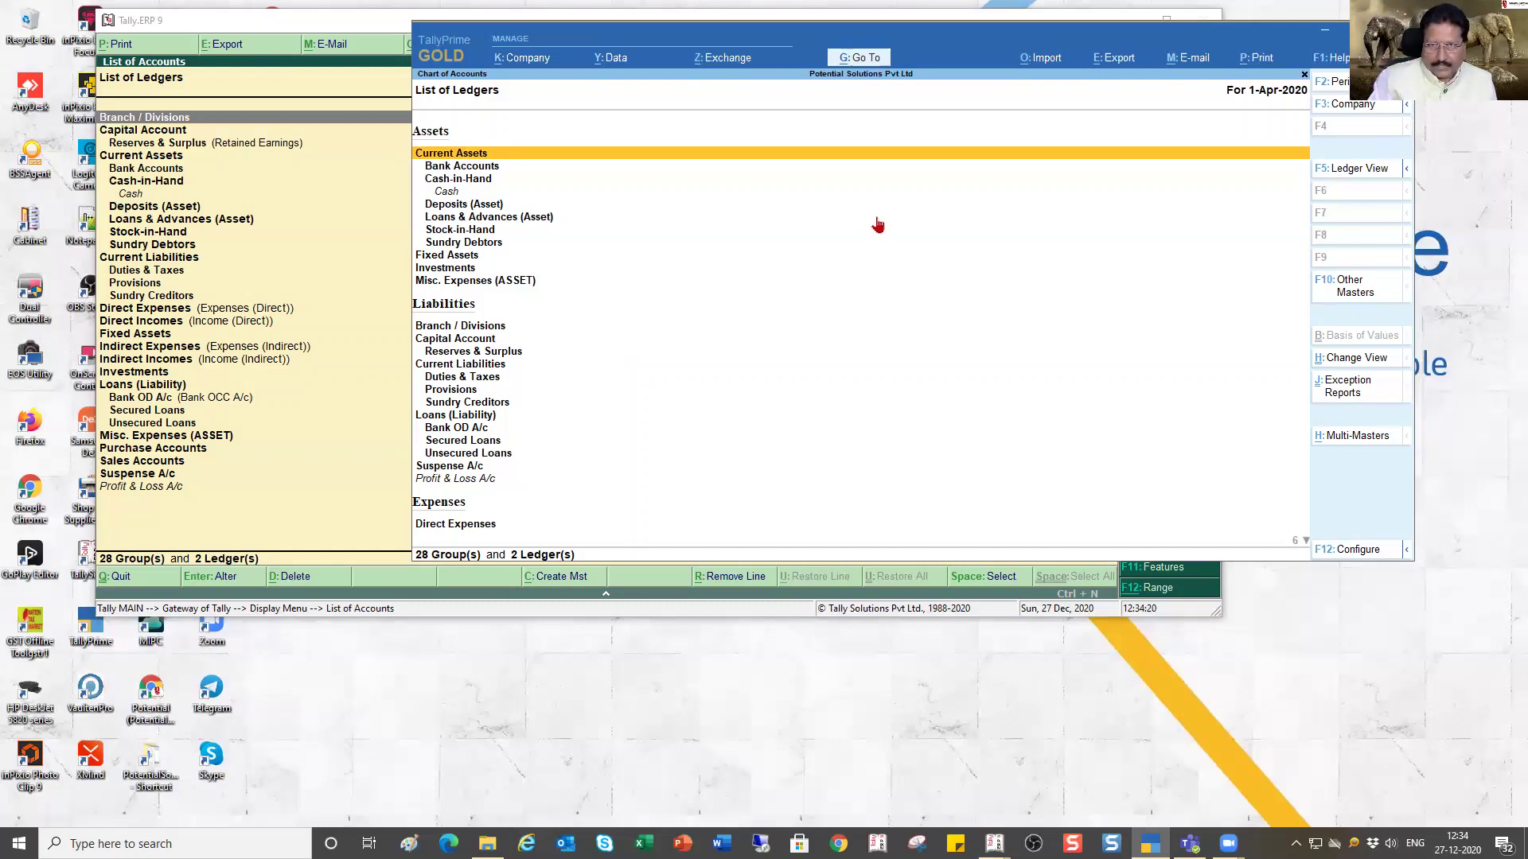
{"action": "key", "text": "Down"}
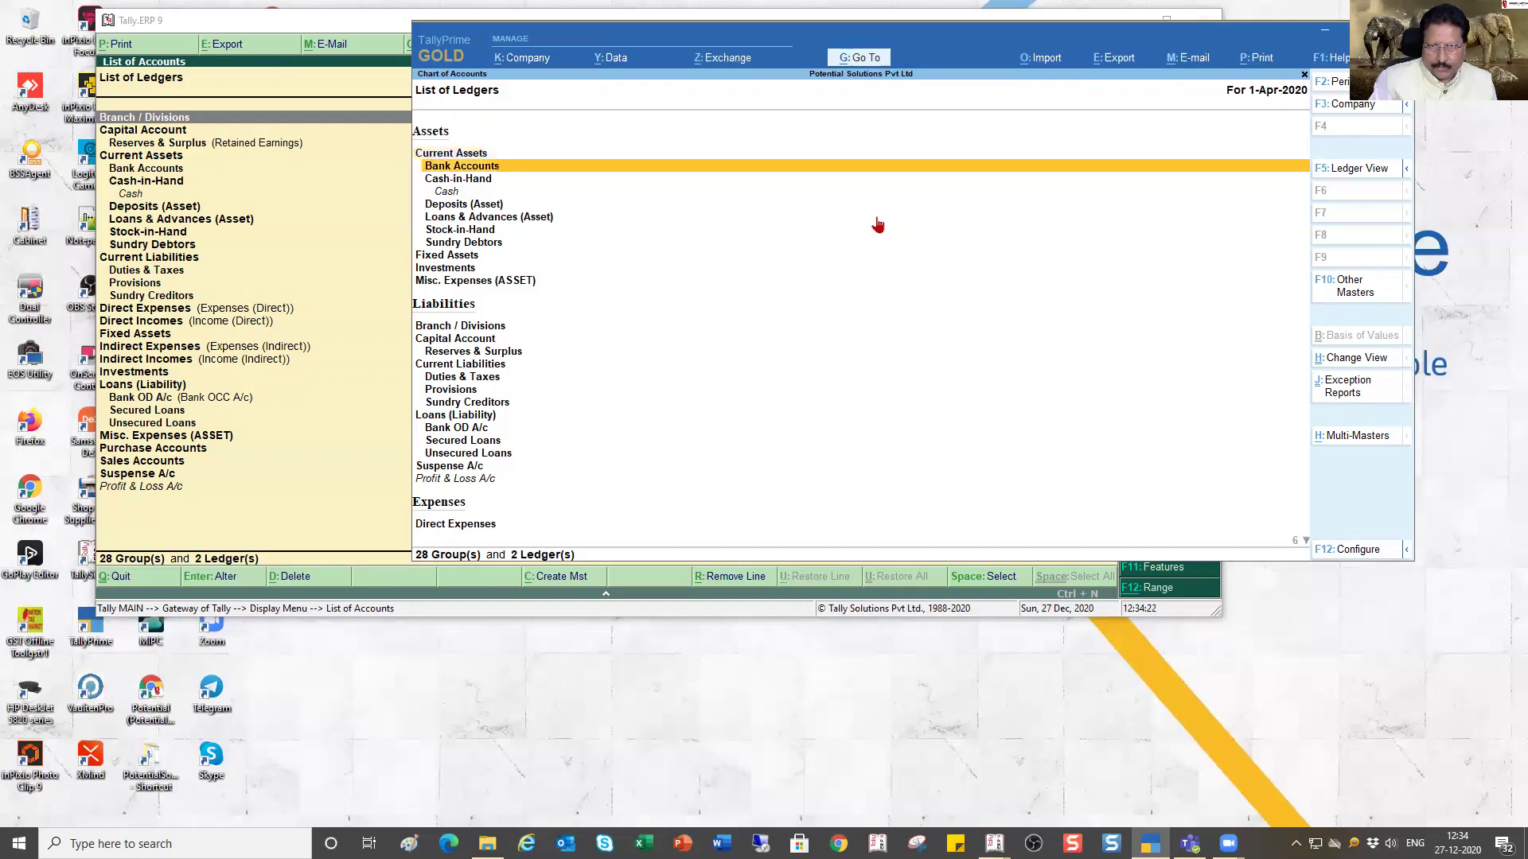
{"action": "key", "text": "Down"}
{"action": "key", "text": "Down"}
{"action": "key", "text": "Down"}
{"action": "key", "text": "Down"}
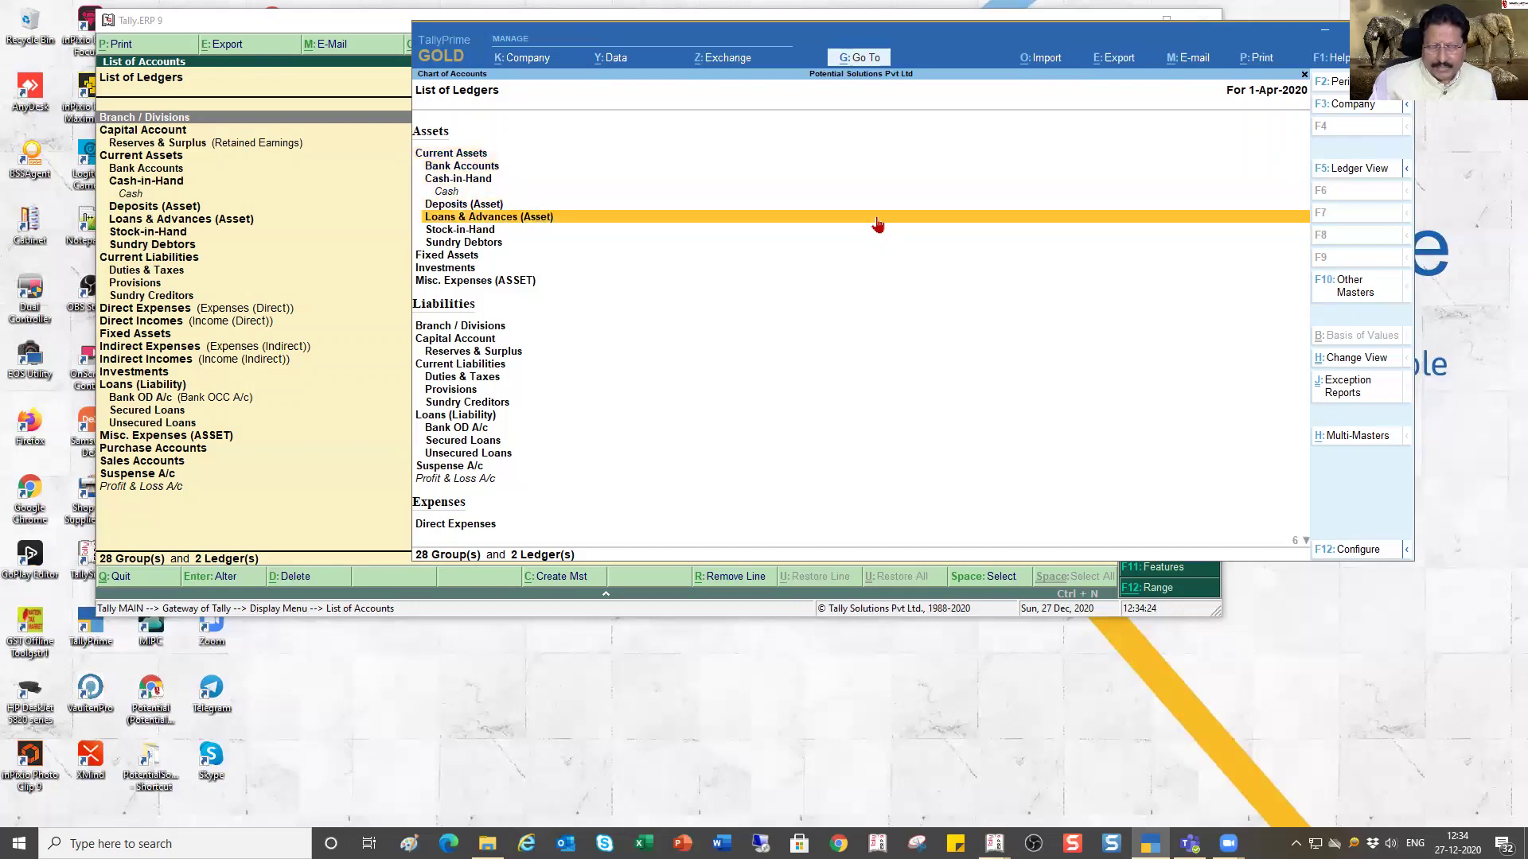
{"action": "key", "text": "Down"}
{"action": "key", "text": "Down"}
{"action": "key", "text": "Down"}
{"action": "key", "text": "Down"}
{"action": "key", "text": "Down"}
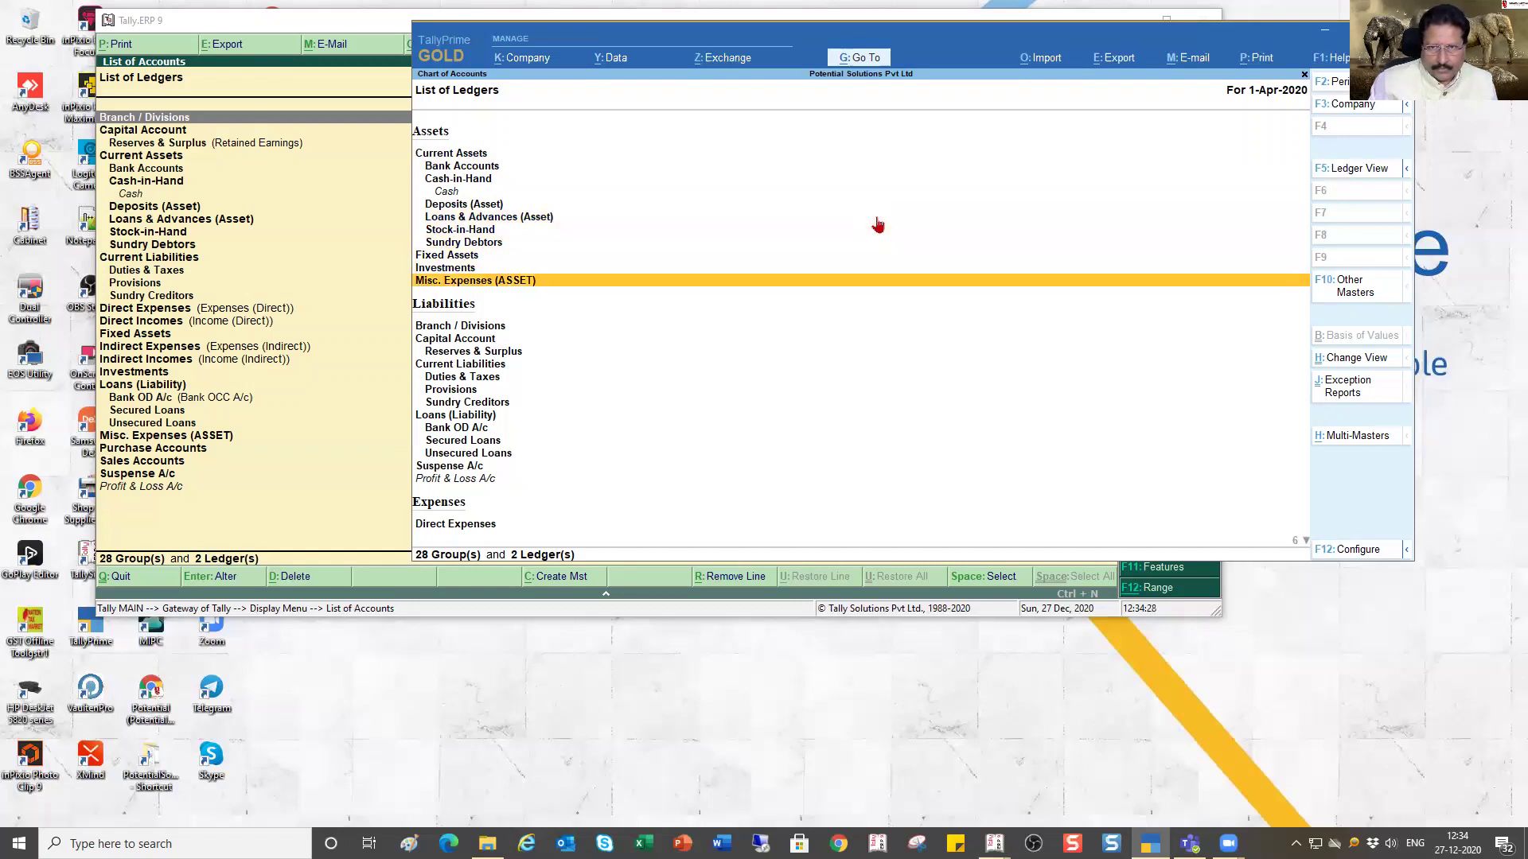
- Examine the groups under Liabilities in the ledger list, from Branch / Divisions through Profit & Loss A/c
{"action": "key", "text": "Down"}
{"action": "key", "text": "Down"}
{"action": "key", "text": "Down"}
{"action": "key", "text": "Down"}
{"action": "key", "text": "Down"}
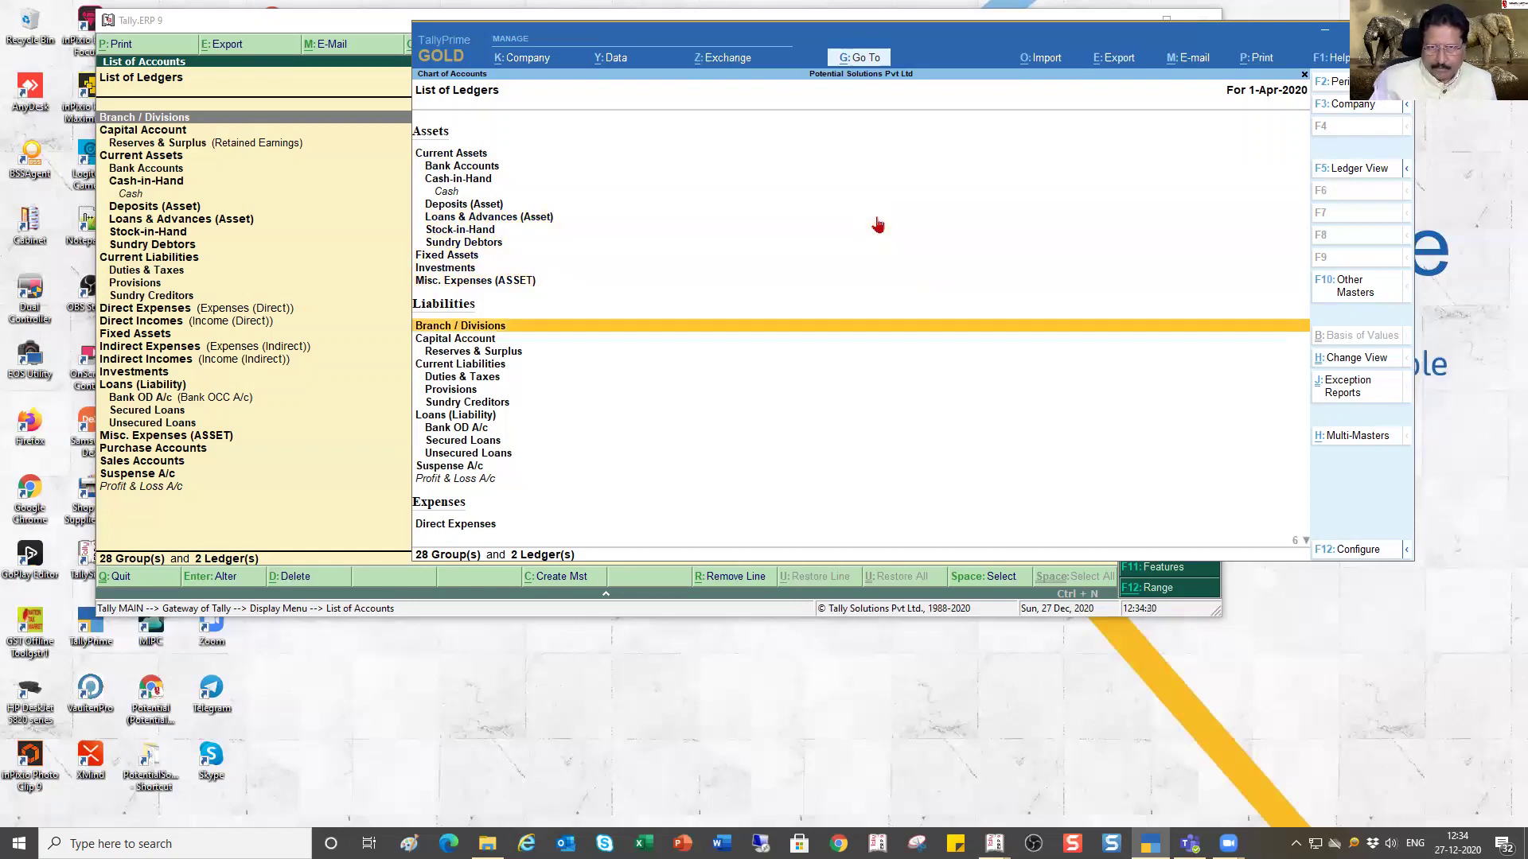
{"action": "key", "text": "Down"}
{"action": "key", "text": "Down"}
{"action": "key", "text": "Down"}
{"action": "key", "text": "Down"}
{"action": "key", "text": "Down"}
{"action": "key", "text": "Down"}
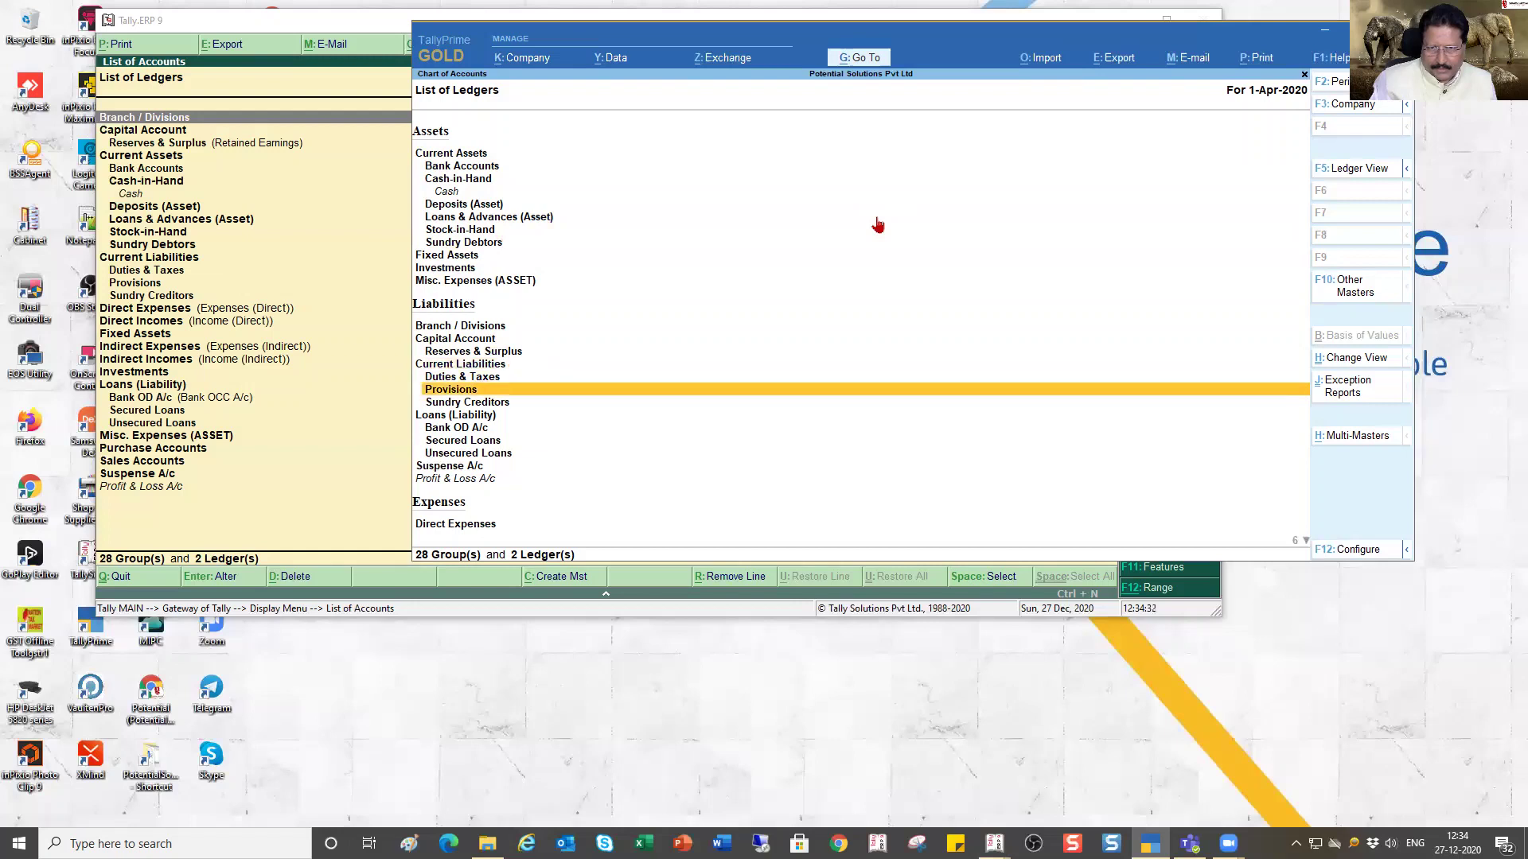
{"action": "key", "text": "Down"}
{"action": "key", "text": "Down"}
{"action": "key", "text": "Down"}
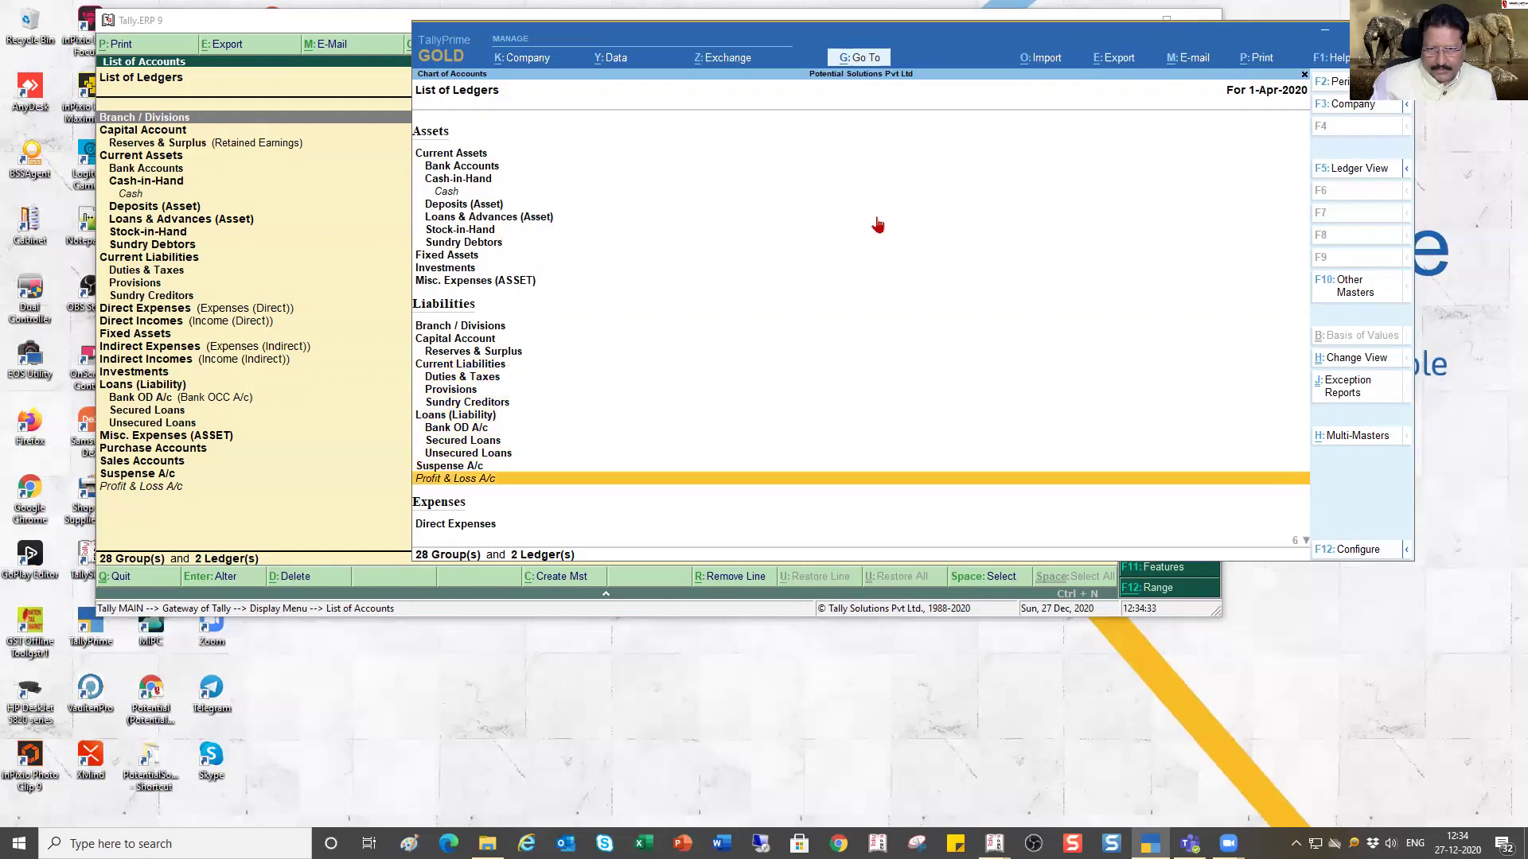
- Examine the groups under Expenses in the ledger list and continue to Direct Incomes under Income
{"action": "key", "text": "Down"}
{"action": "key", "text": "Down"}
{"action": "key", "text": "Down"}
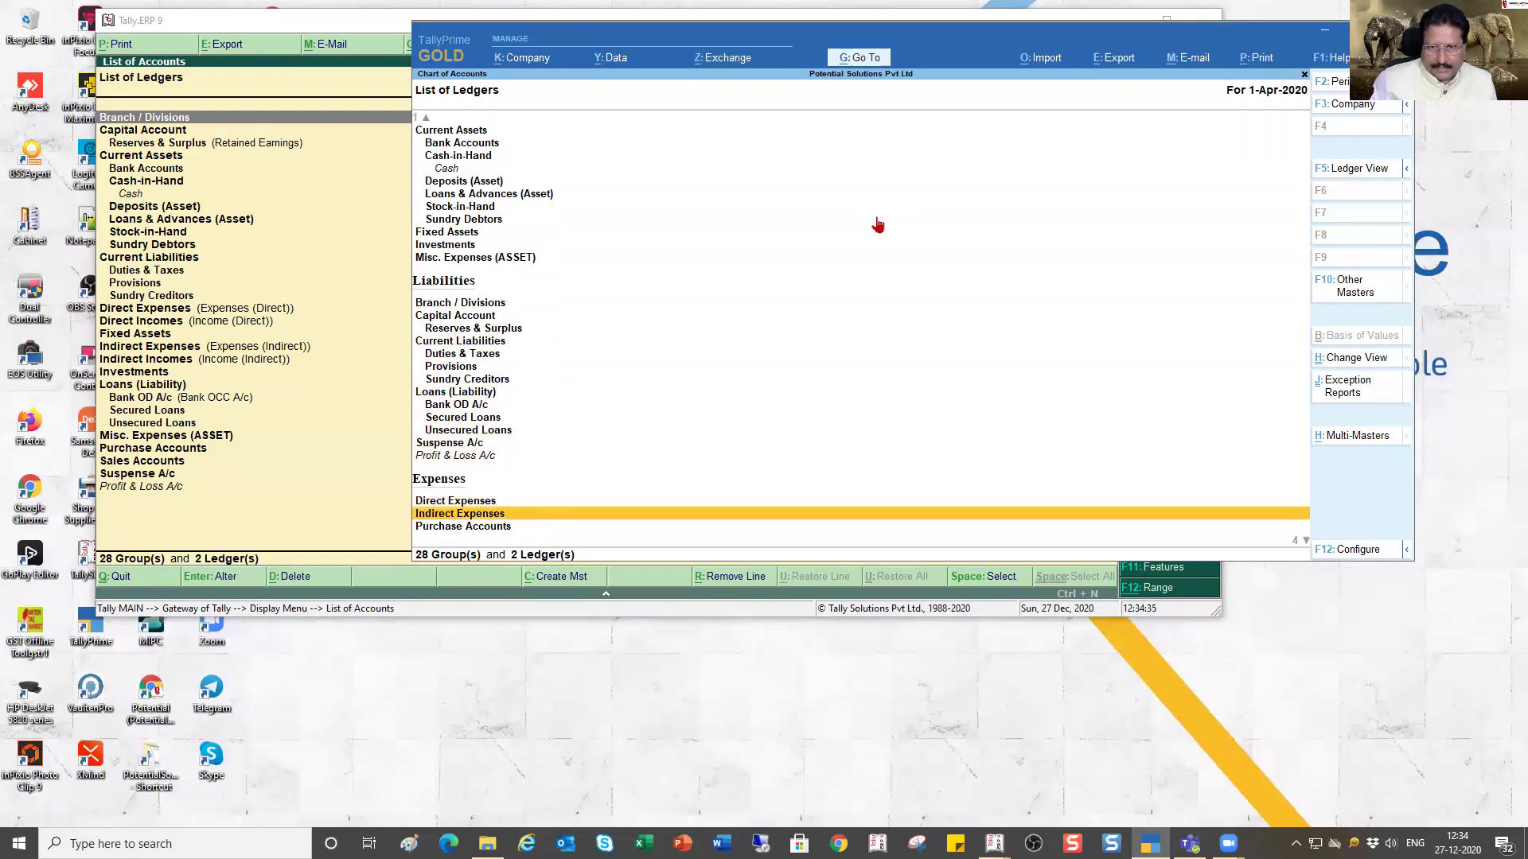
{"action": "key", "text": "Up"}
{"action": "key", "text": "Up"}
{"action": "key", "text": "Up"}
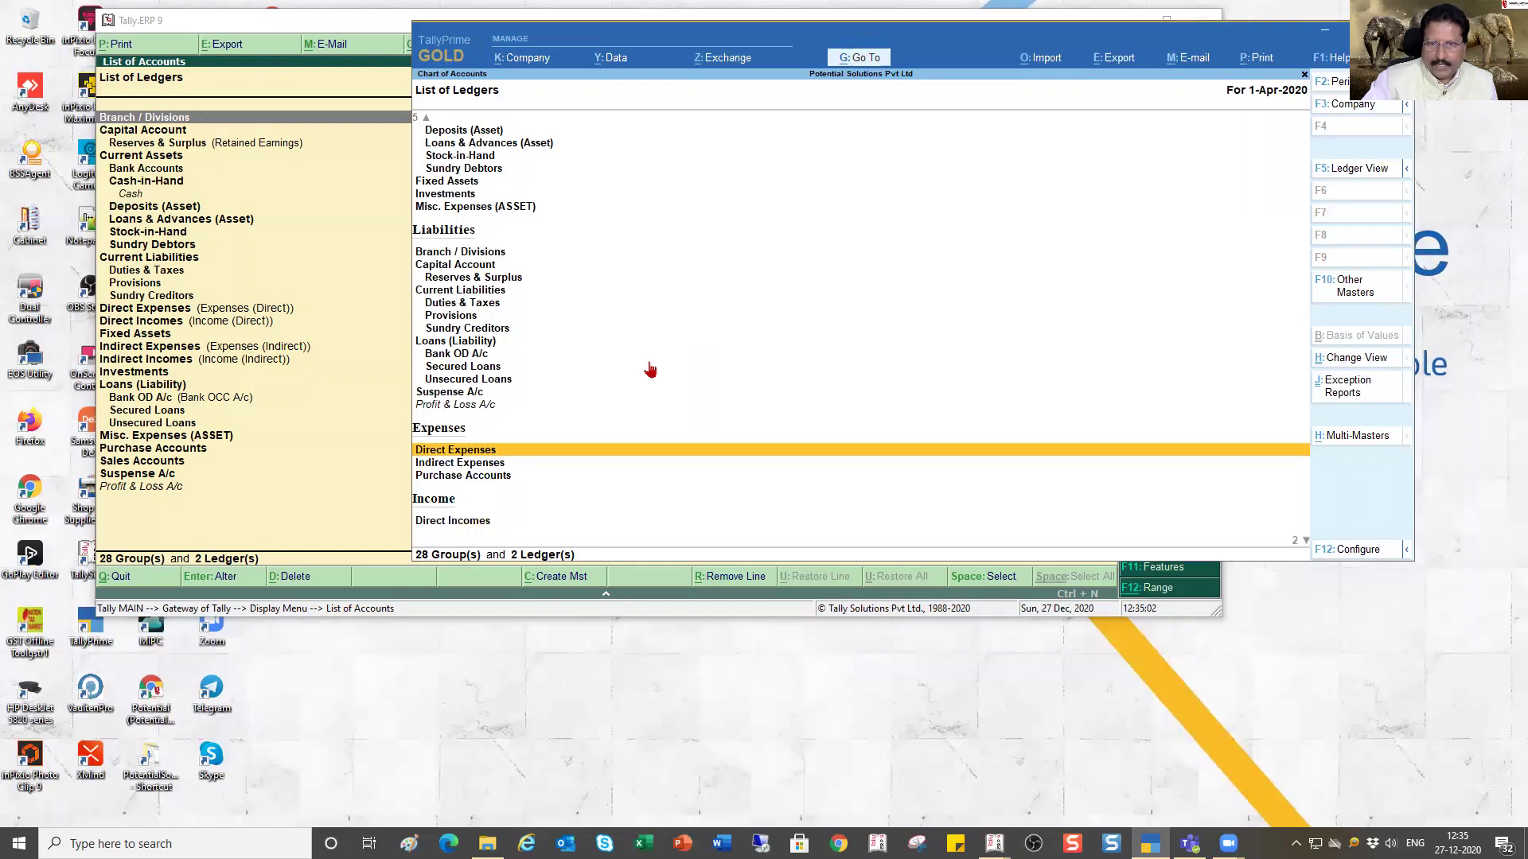
{"action": "key", "text": "Down"}
{"action": "key", "text": "Down"}
{"action": "key", "text": "Down"}
{"action": "key", "text": "Down"}
{"action": "key", "text": "Down"}
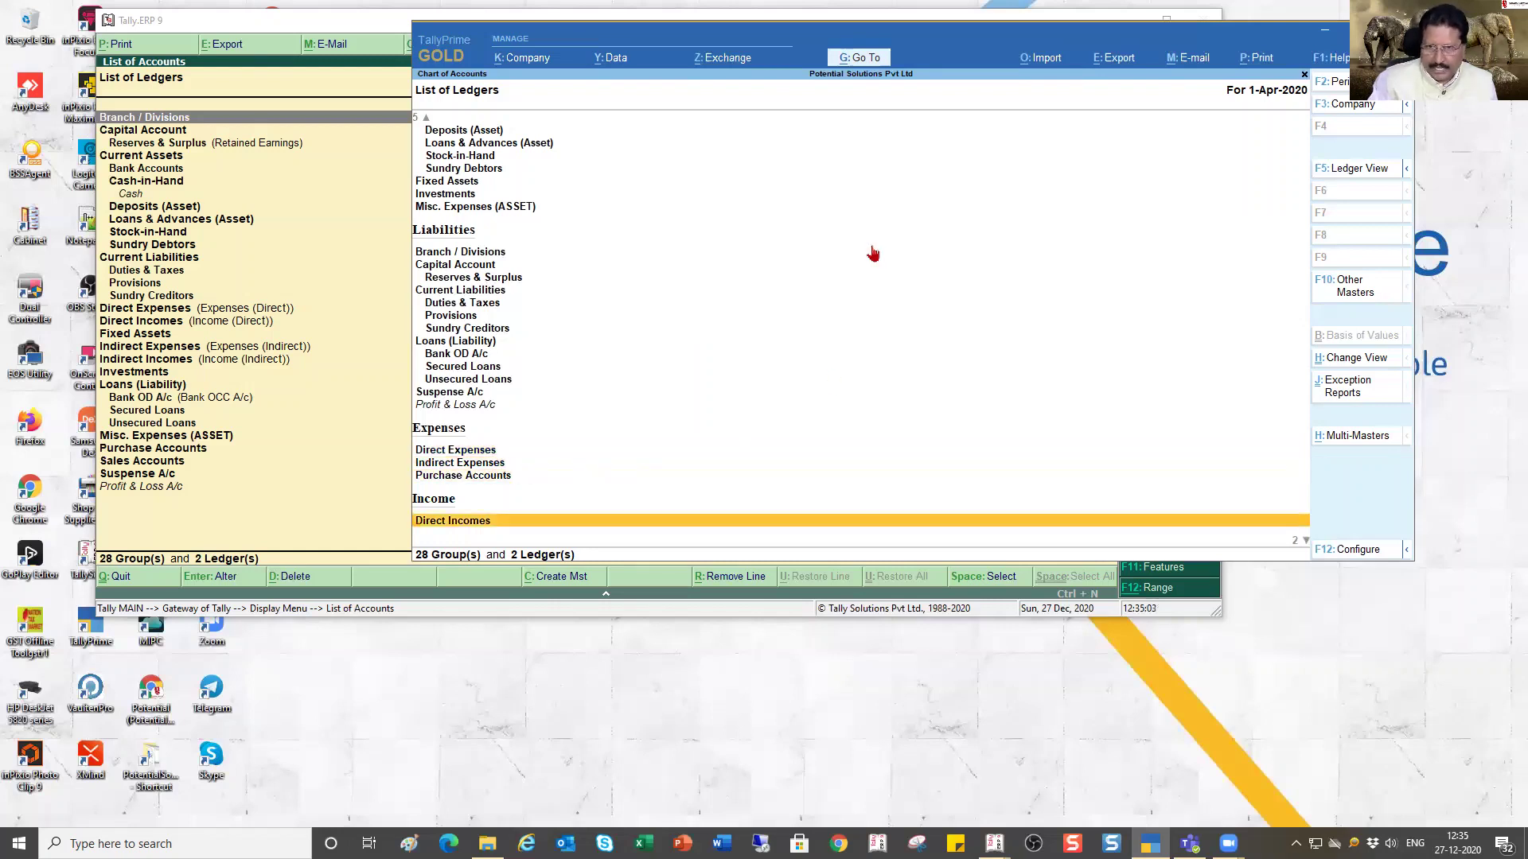